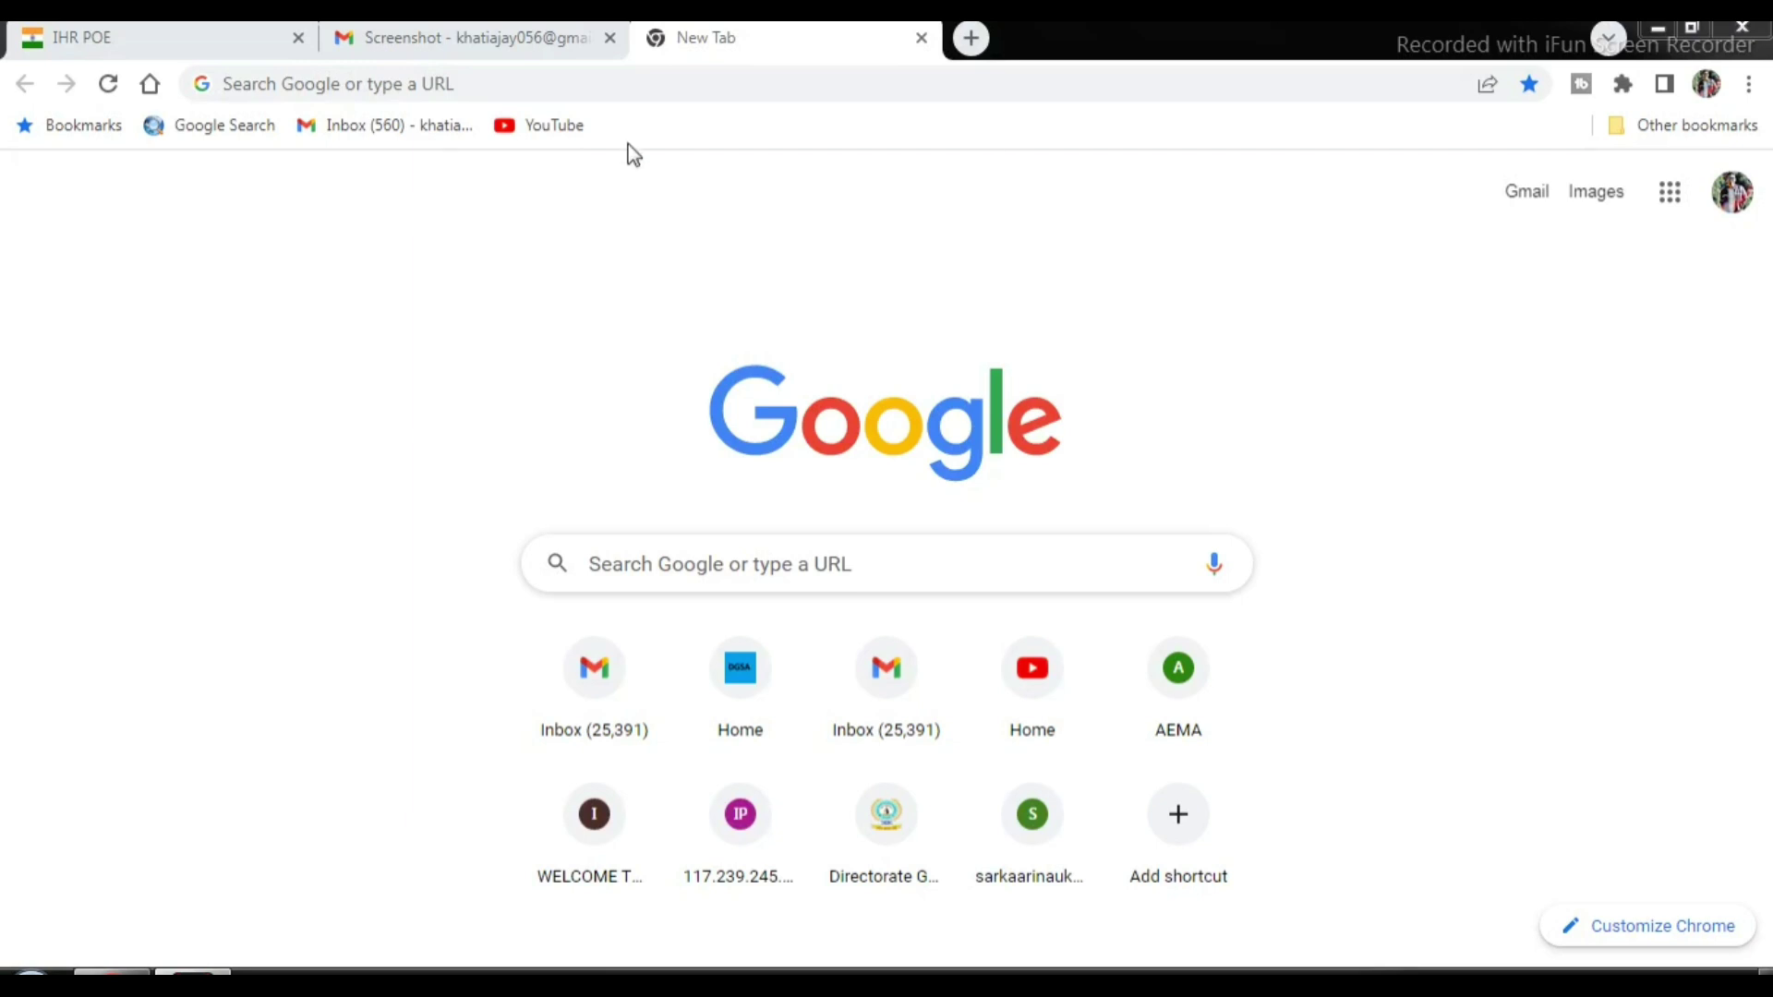
Open the ORS patient portal at ors.gov.in and start booking a hospital appointment.
click(465, 81)
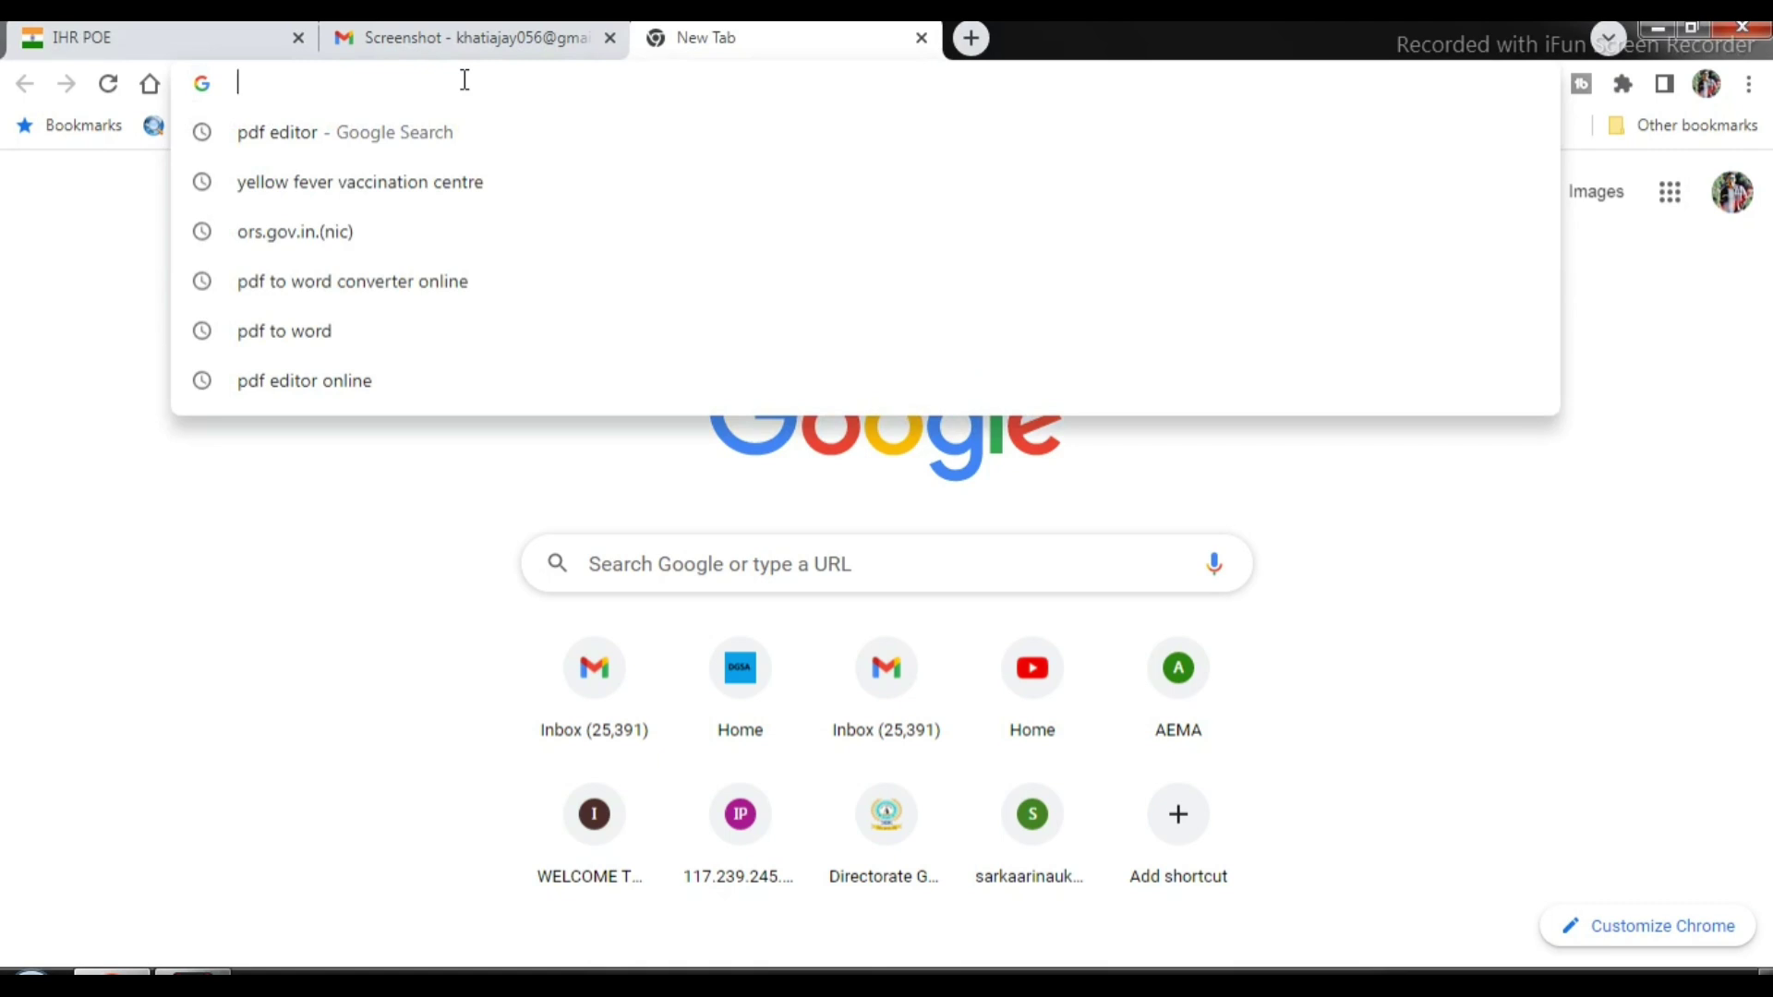
text(ors.gov.in)
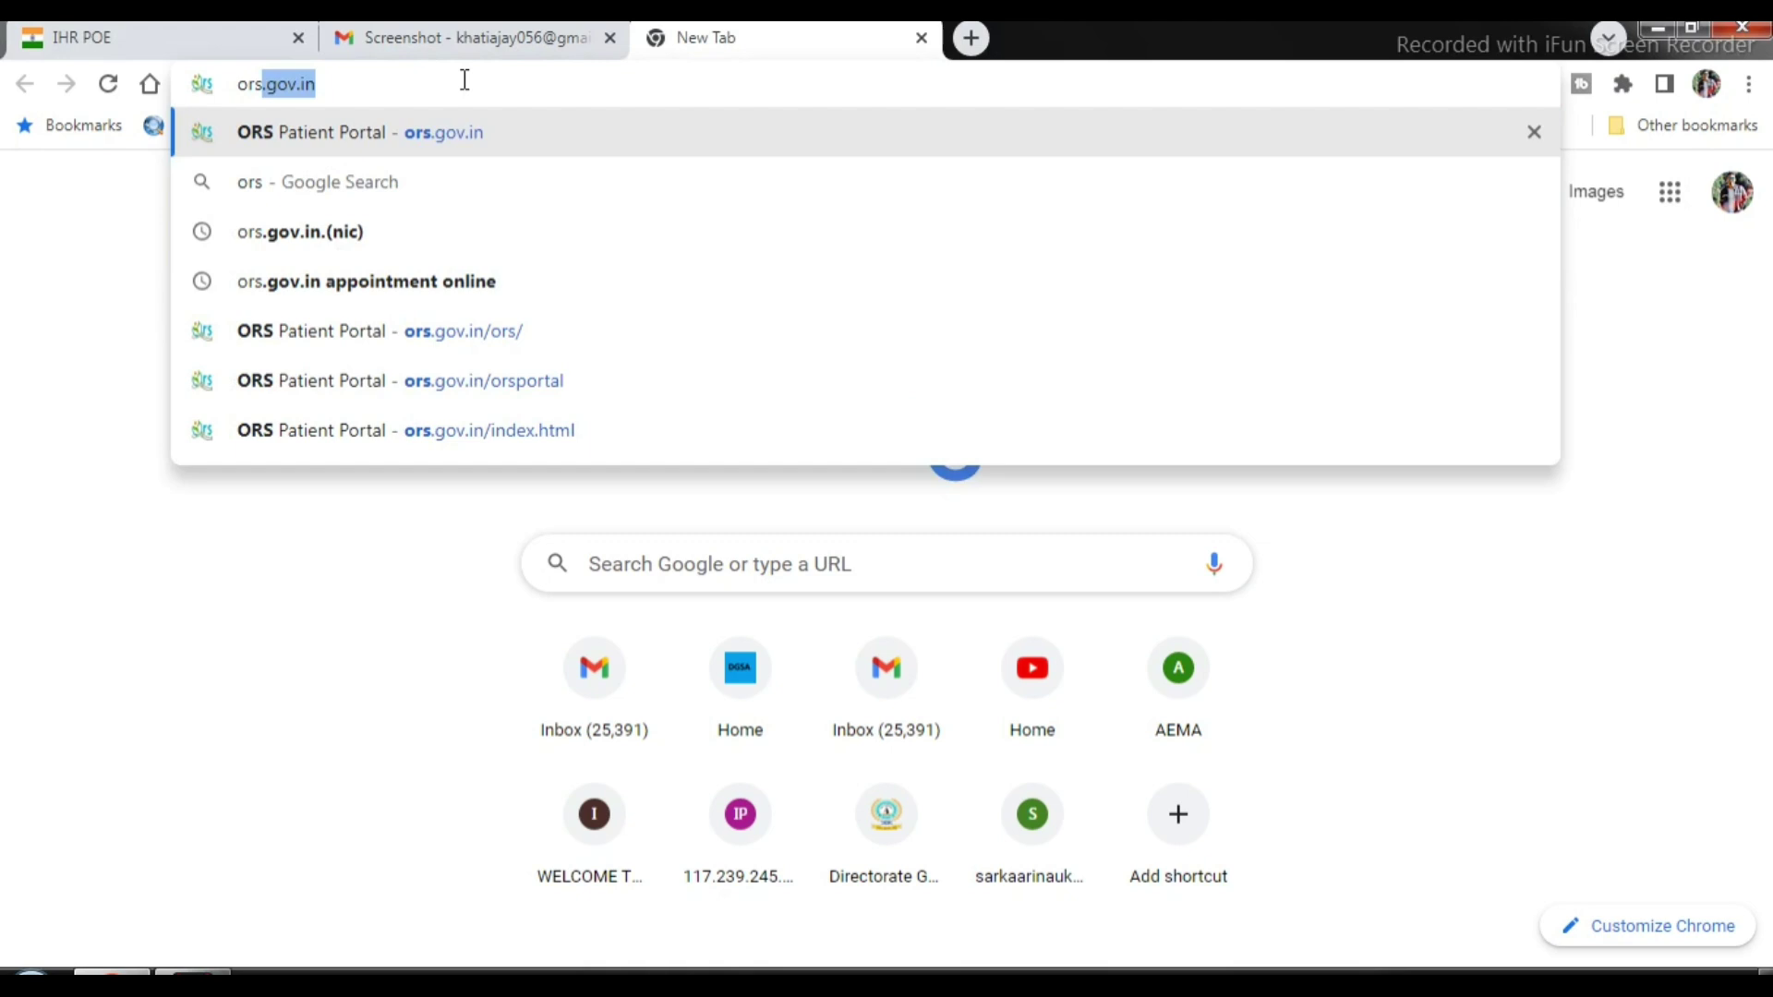
key(Return)
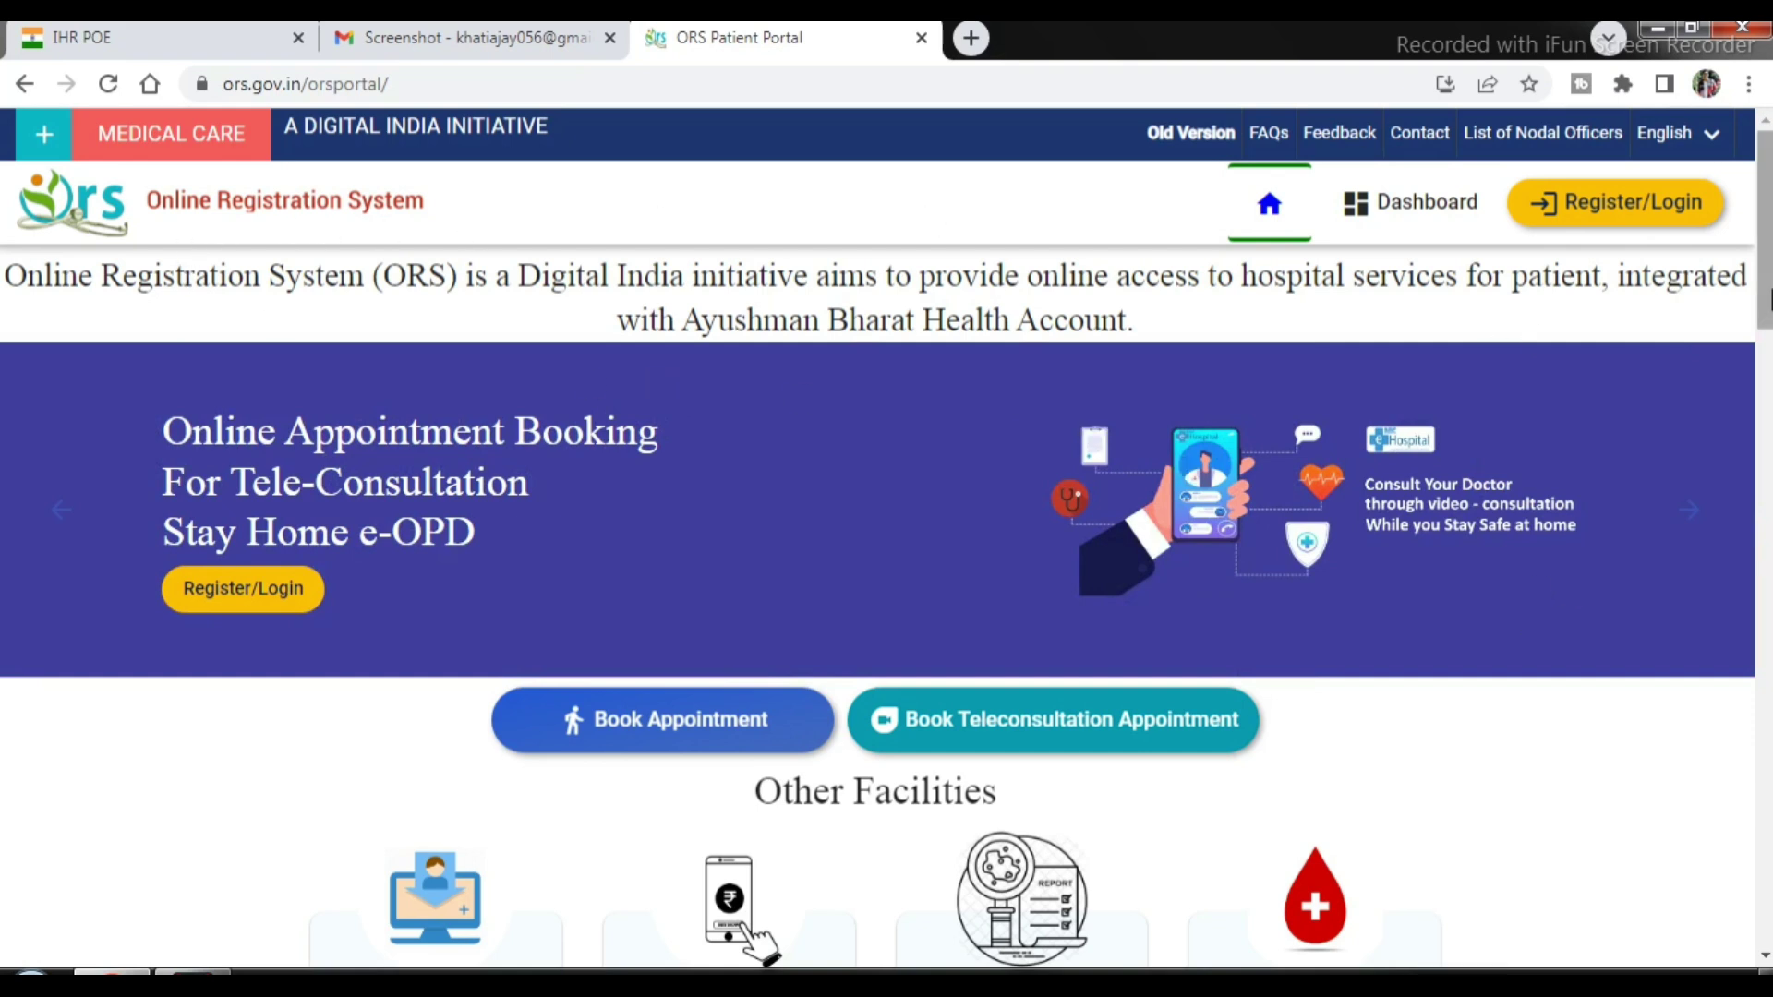
scroll(1765, 300, down, 3)
scroll(887, 572, down, 2)
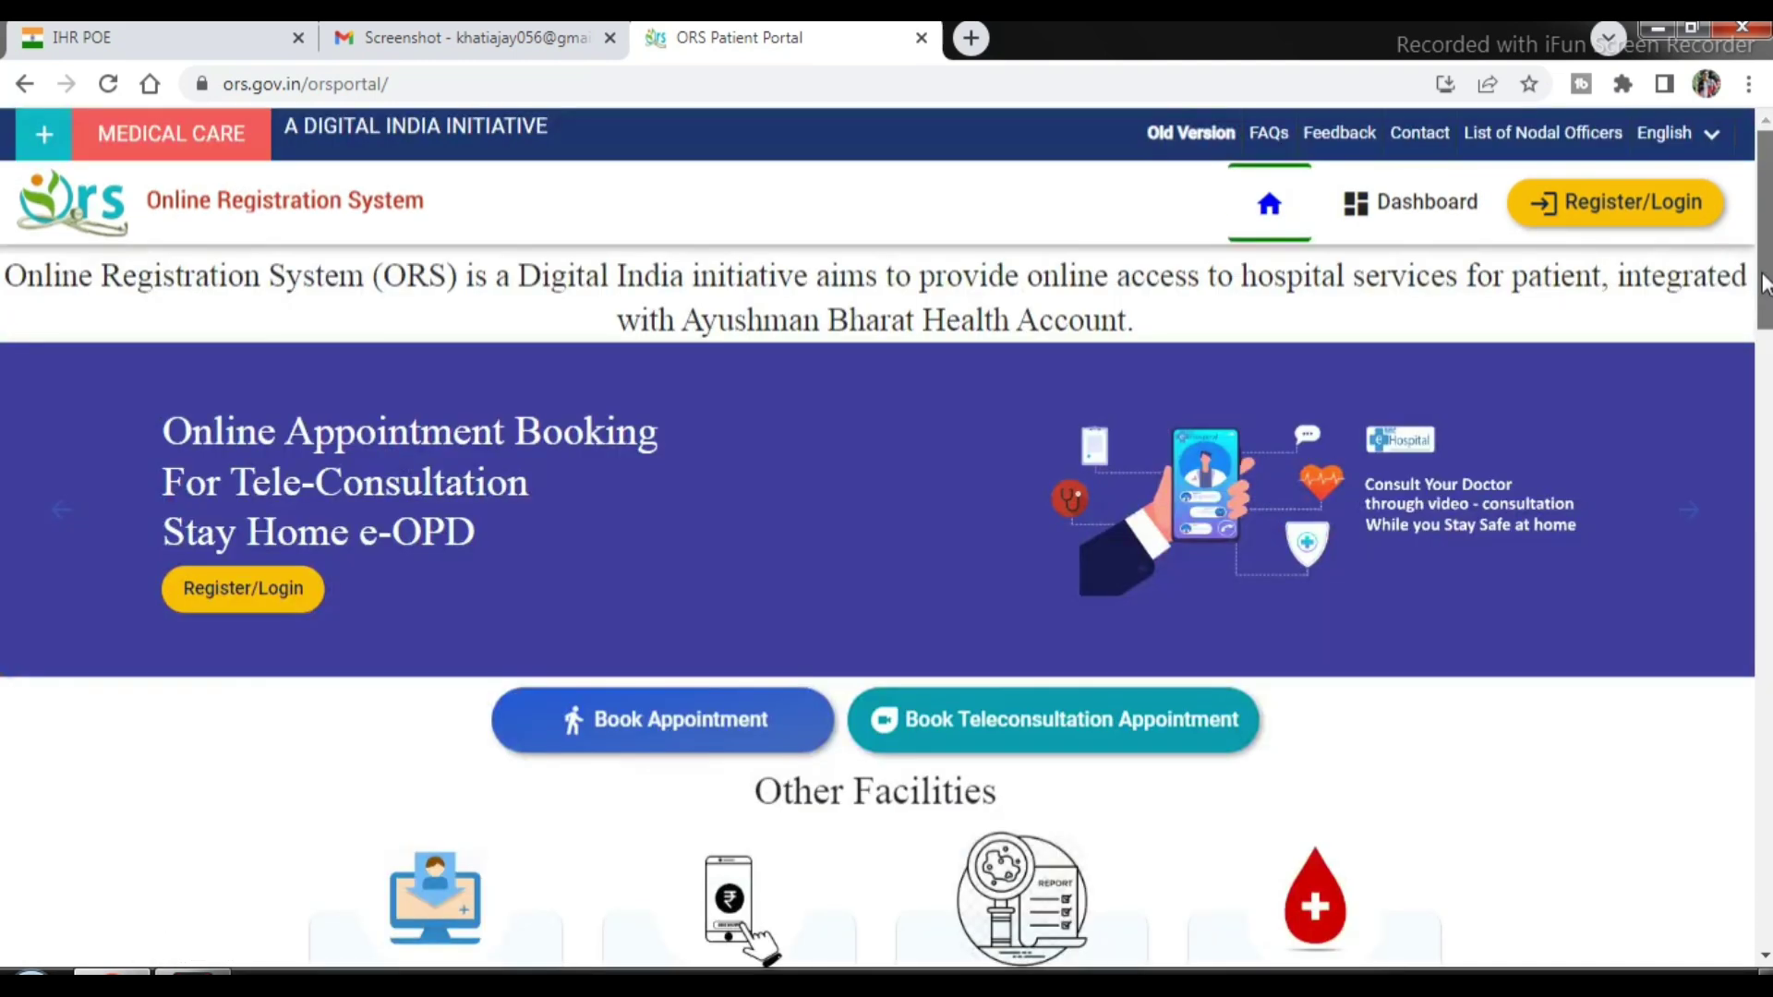
scroll(1765, 276, up, 5)
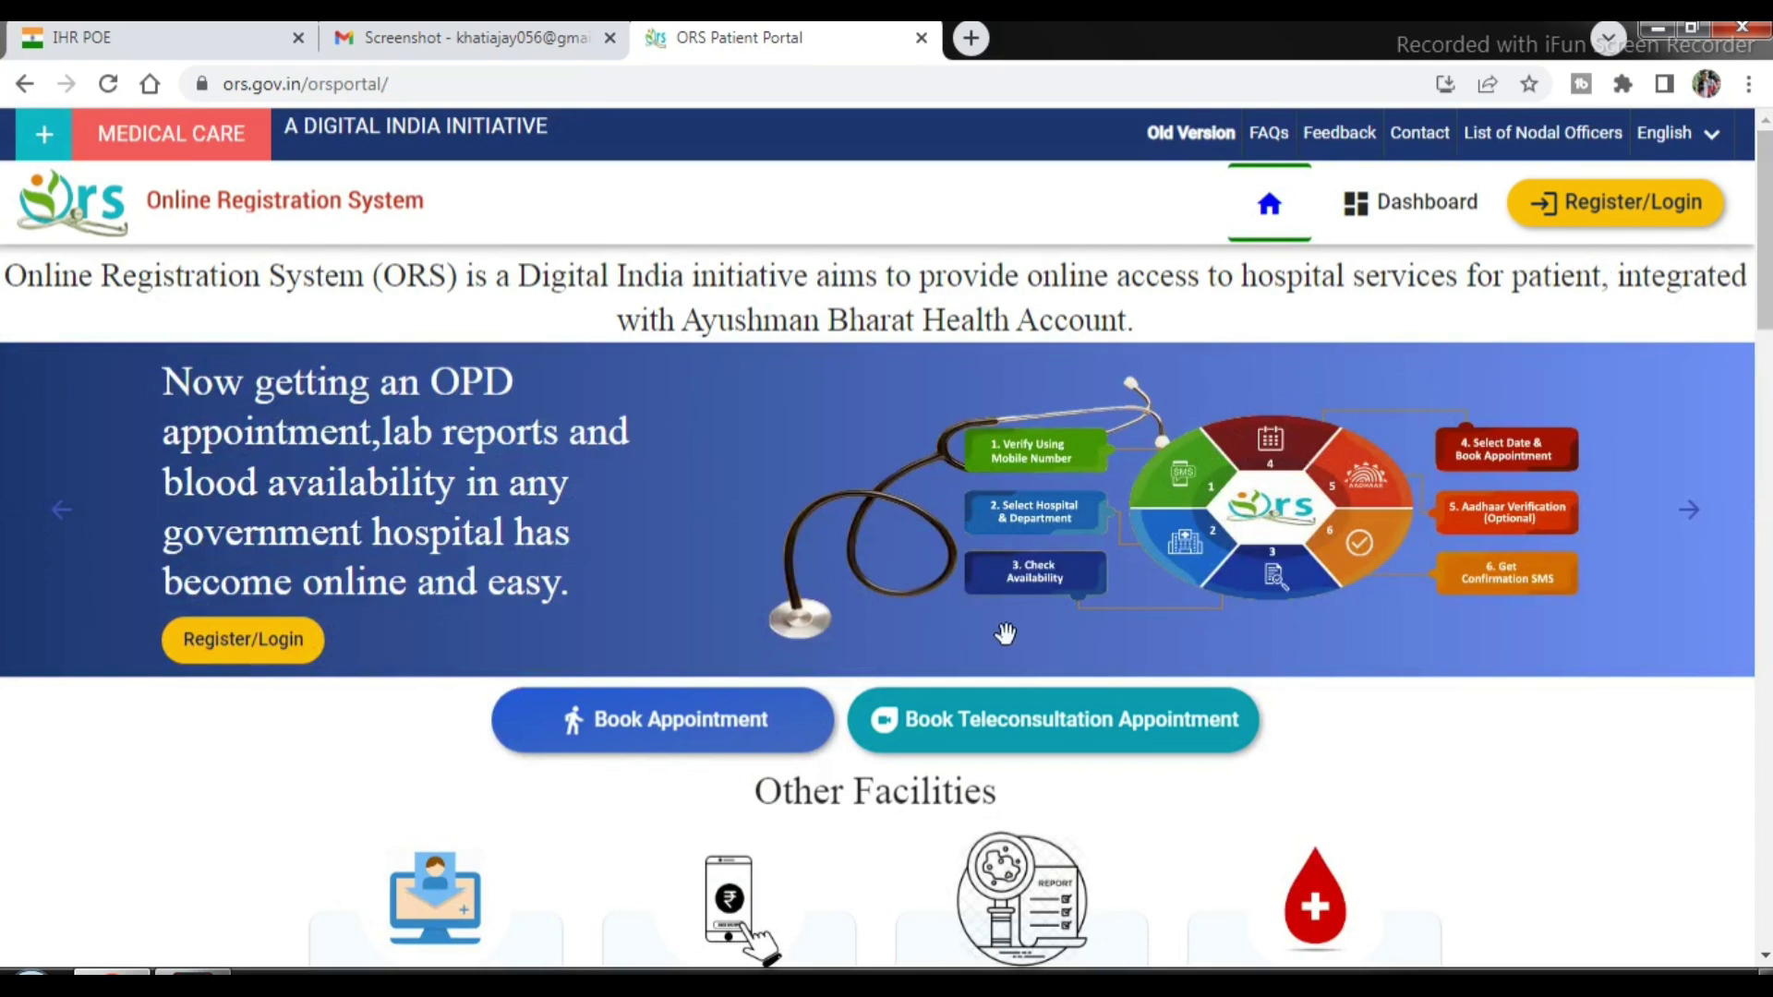
click(700, 720)
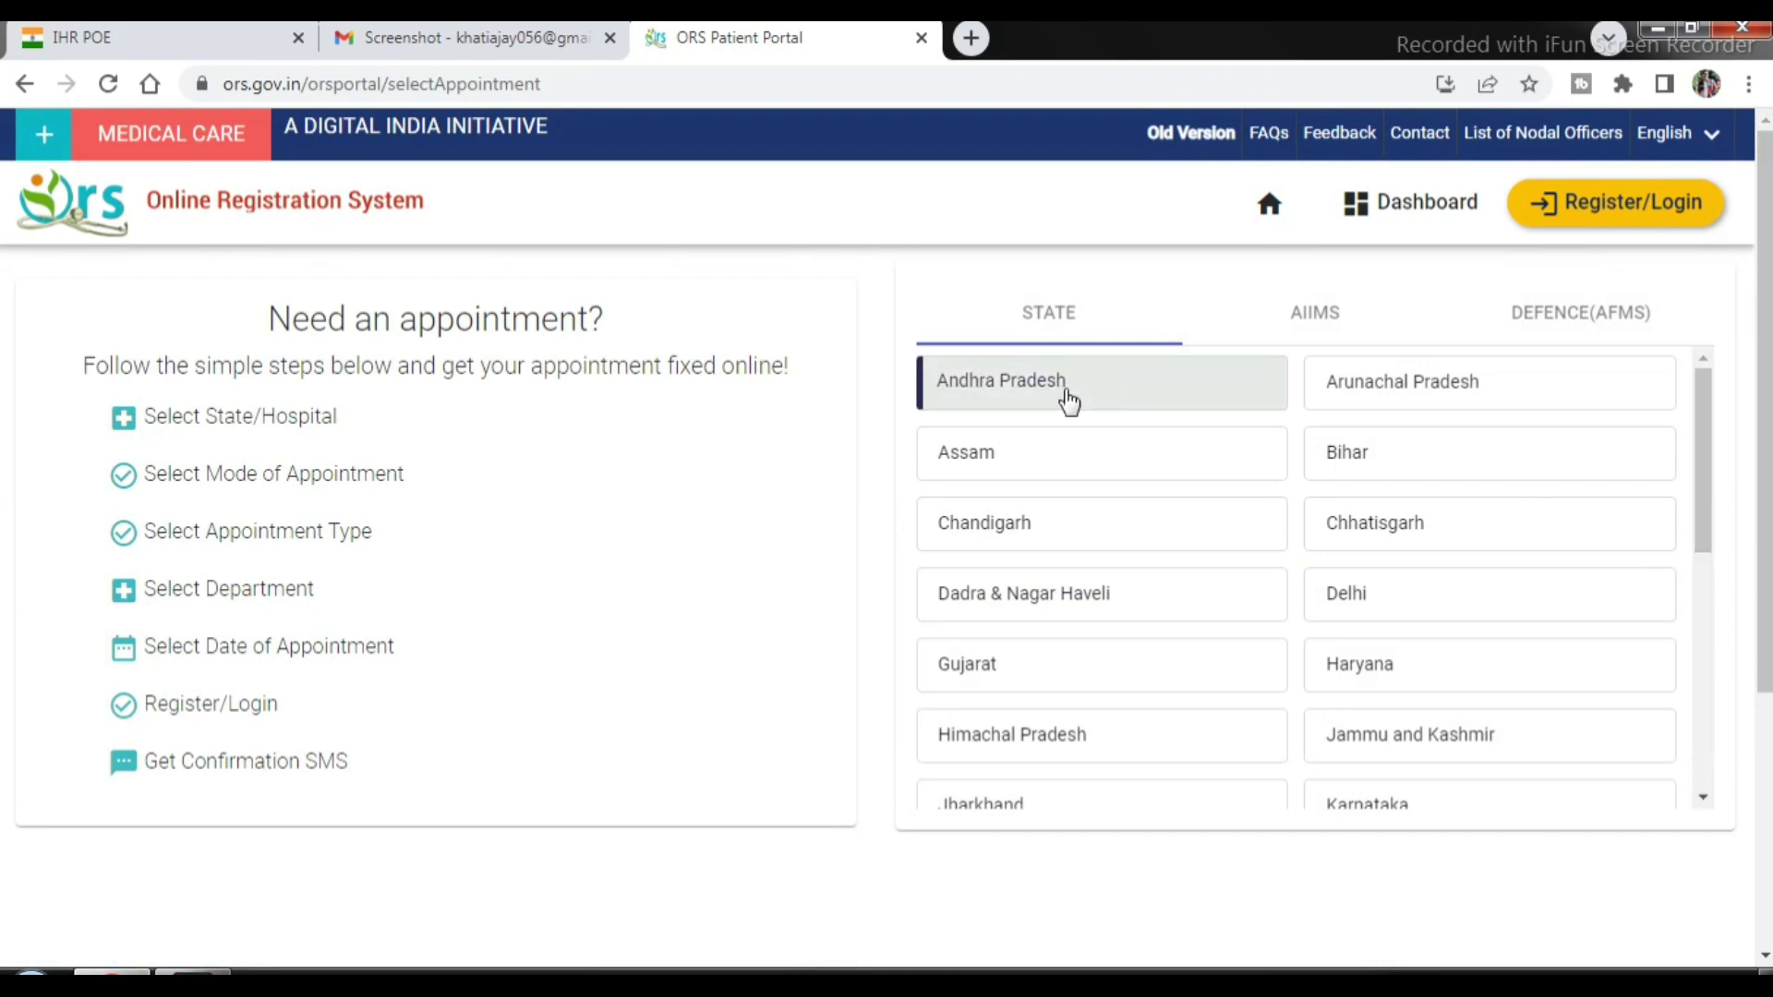
Review the Delhi entries in the Yellow Fever Vaccination Centers list on the IHR POE site, including their addresses and timings.
click(134, 43)
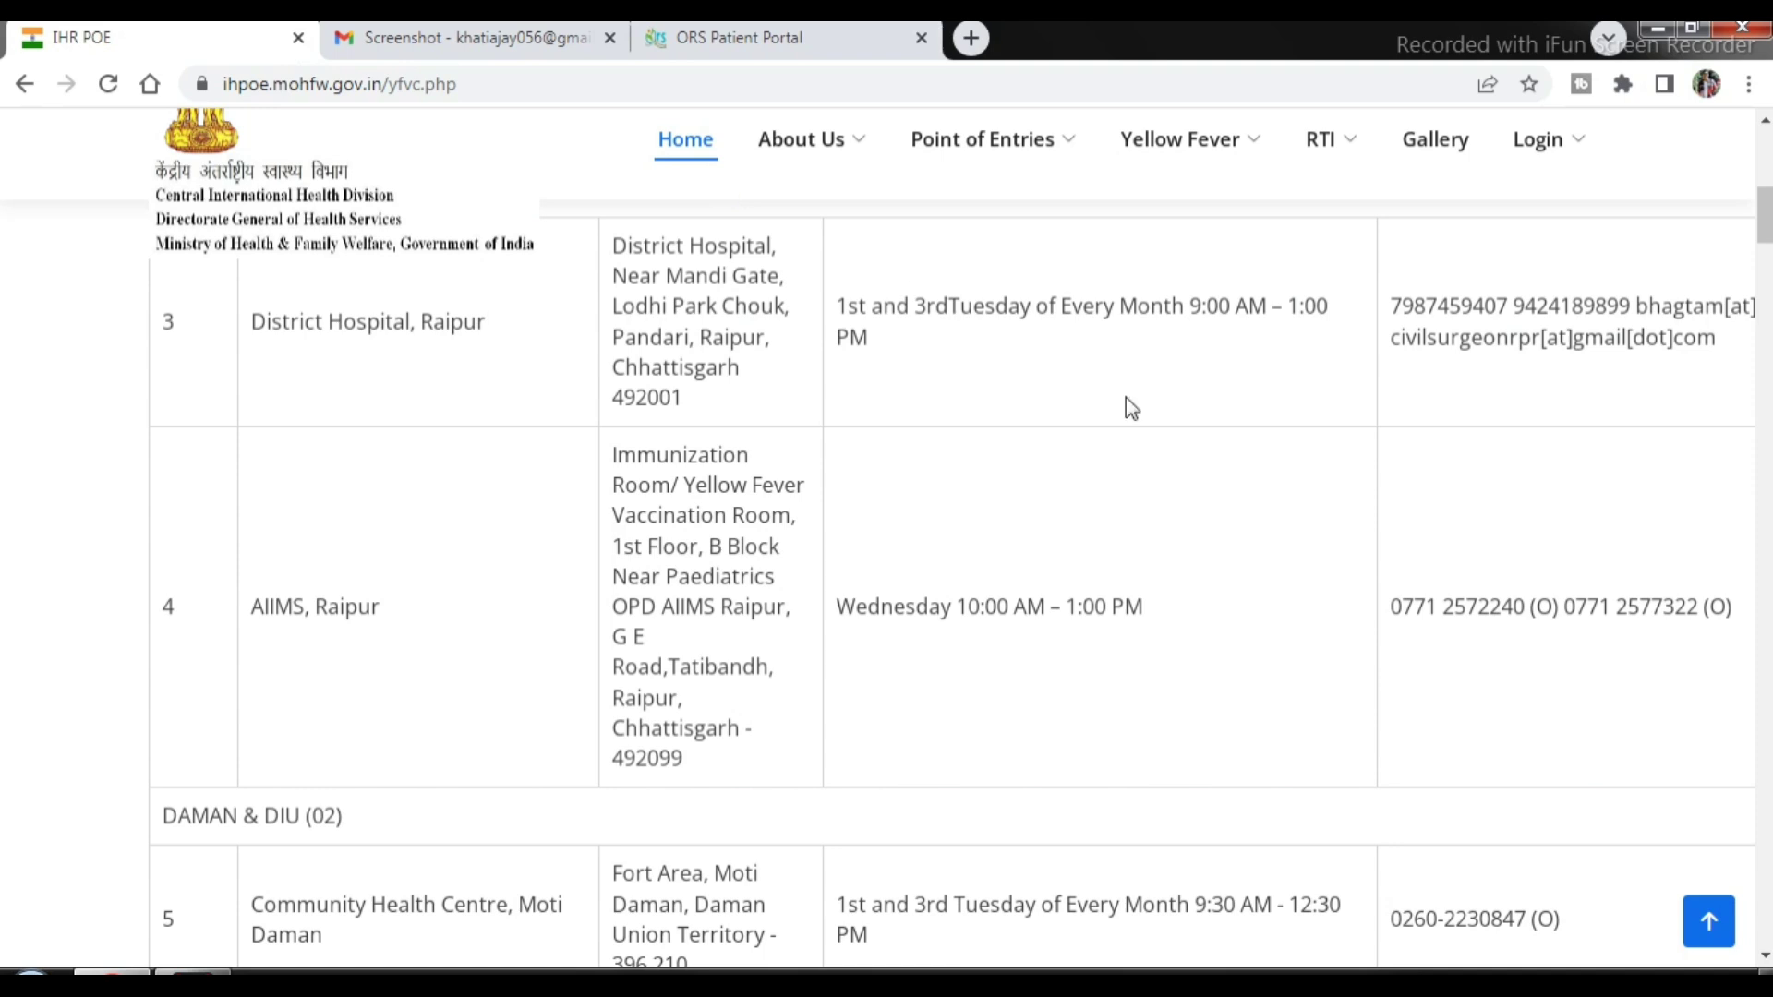
drag(1765, 223, 1765, 152)
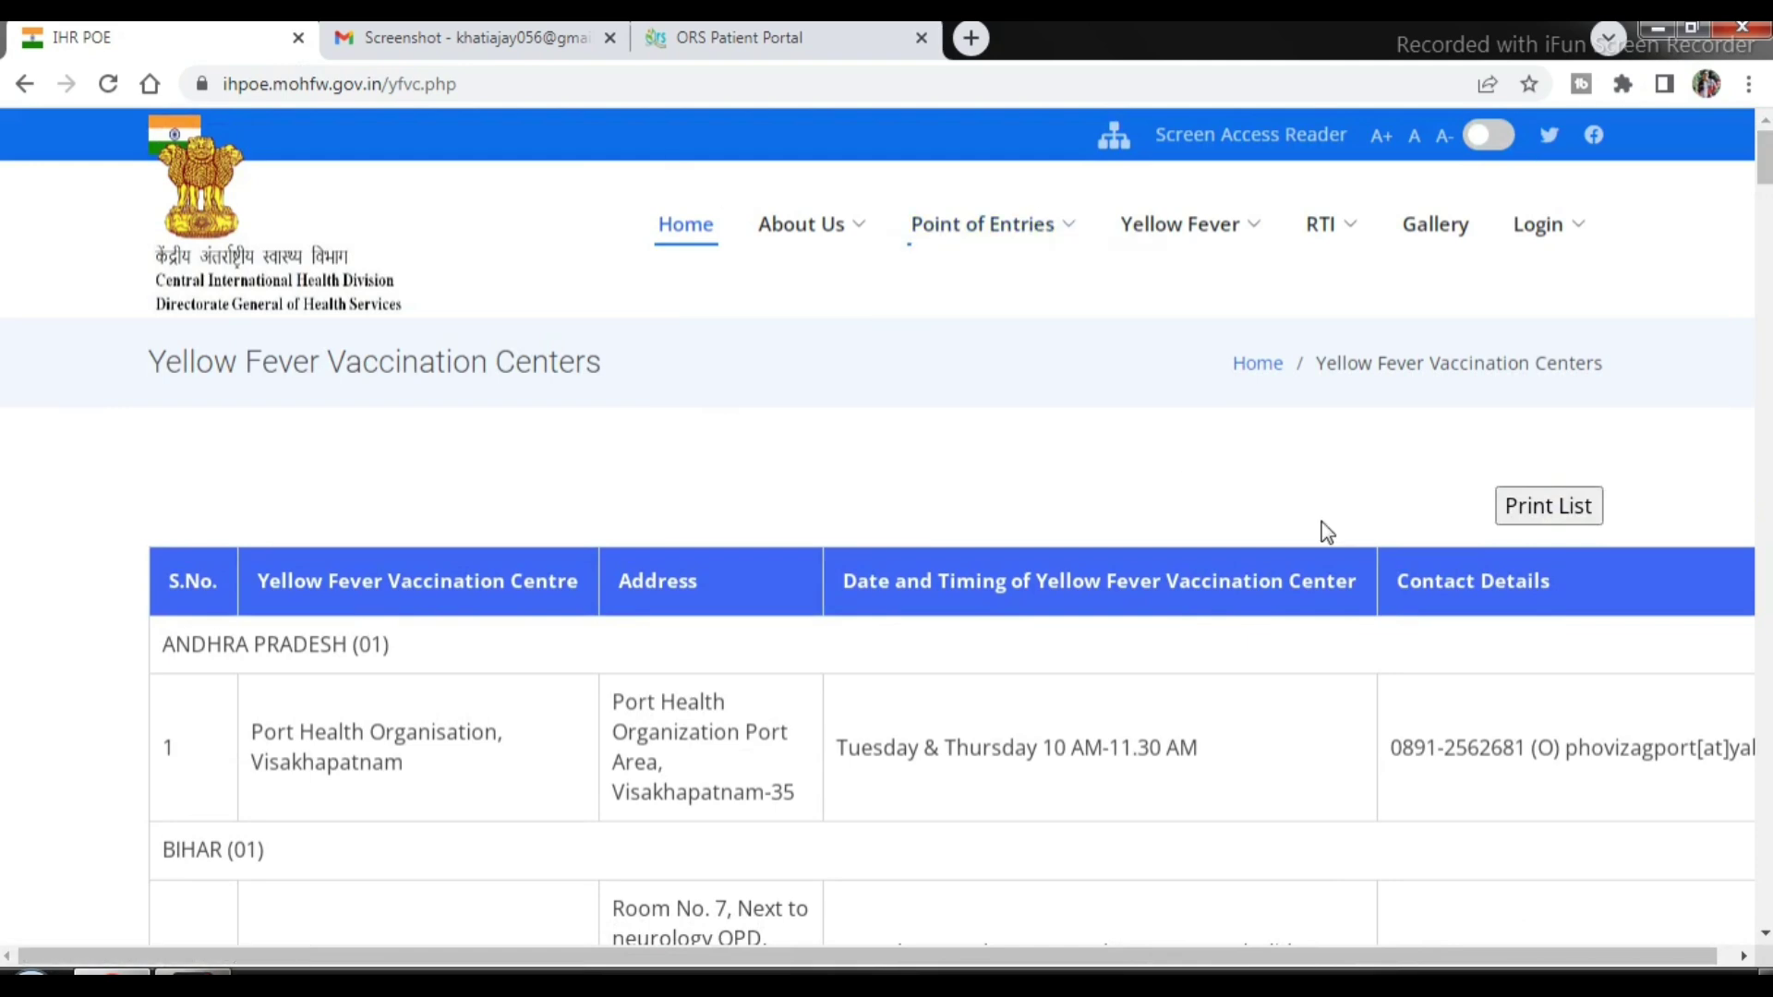
drag(1765, 184, 1765, 231)
scroll(952, 584, down, 5)
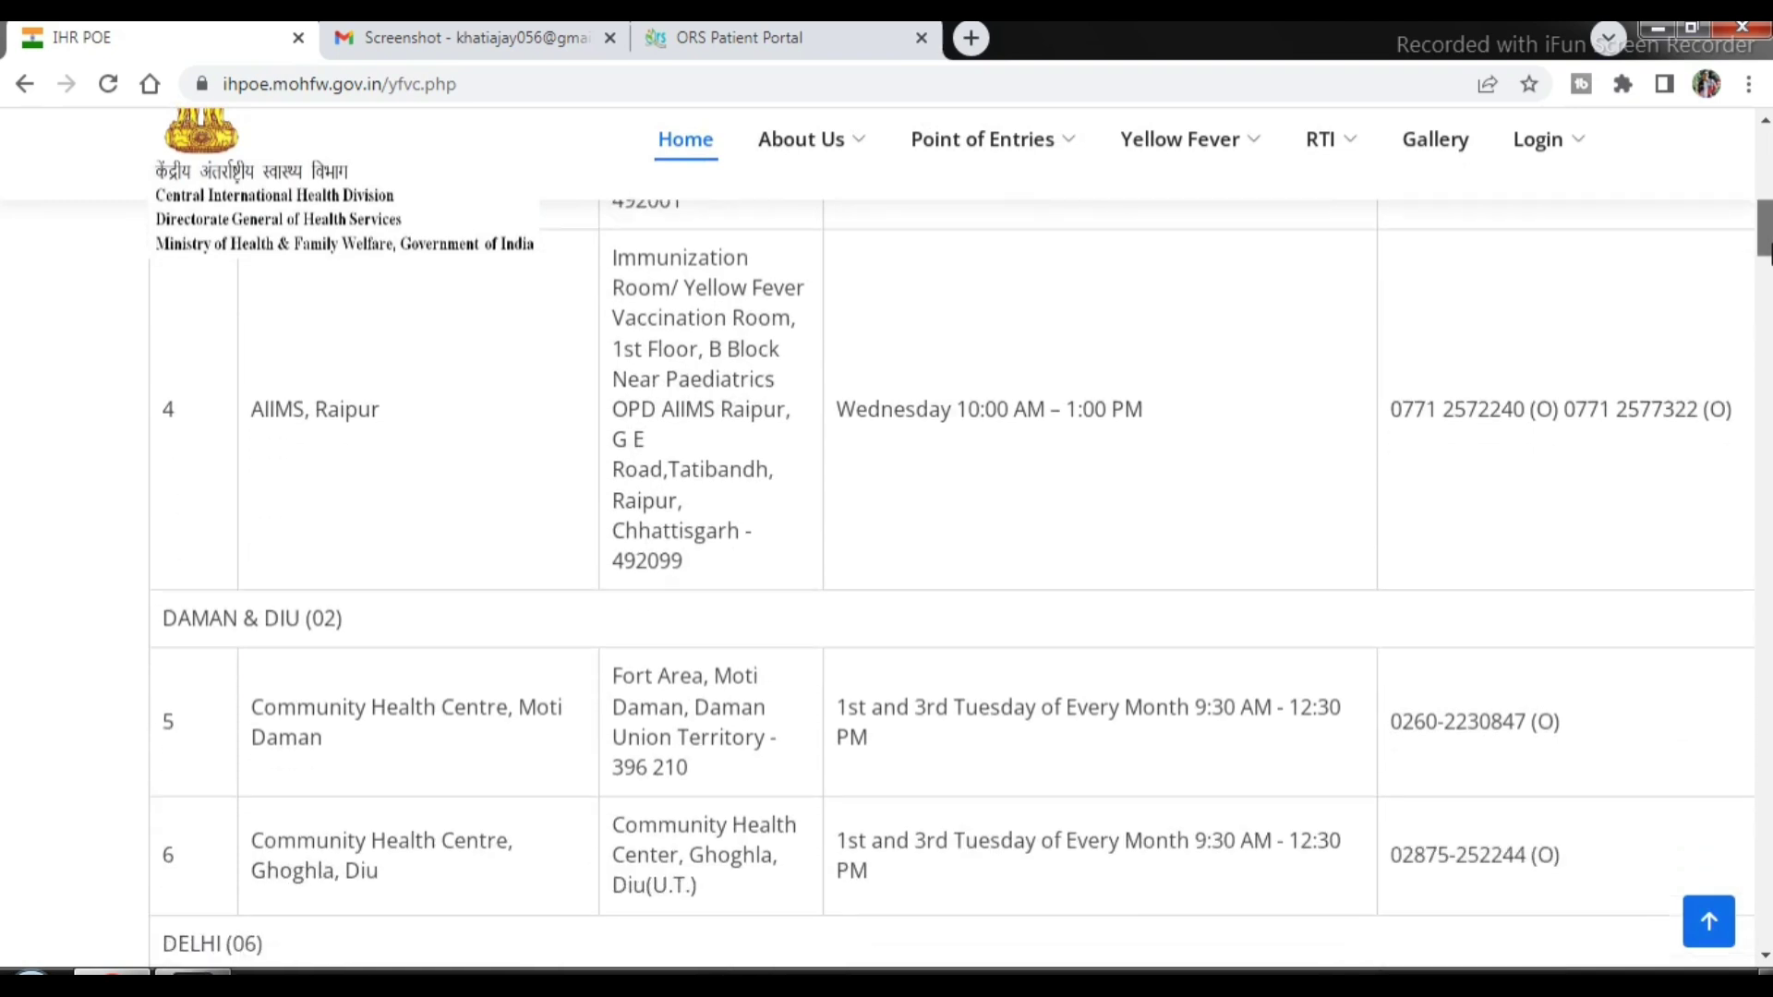
scroll(952, 584, down, 6)
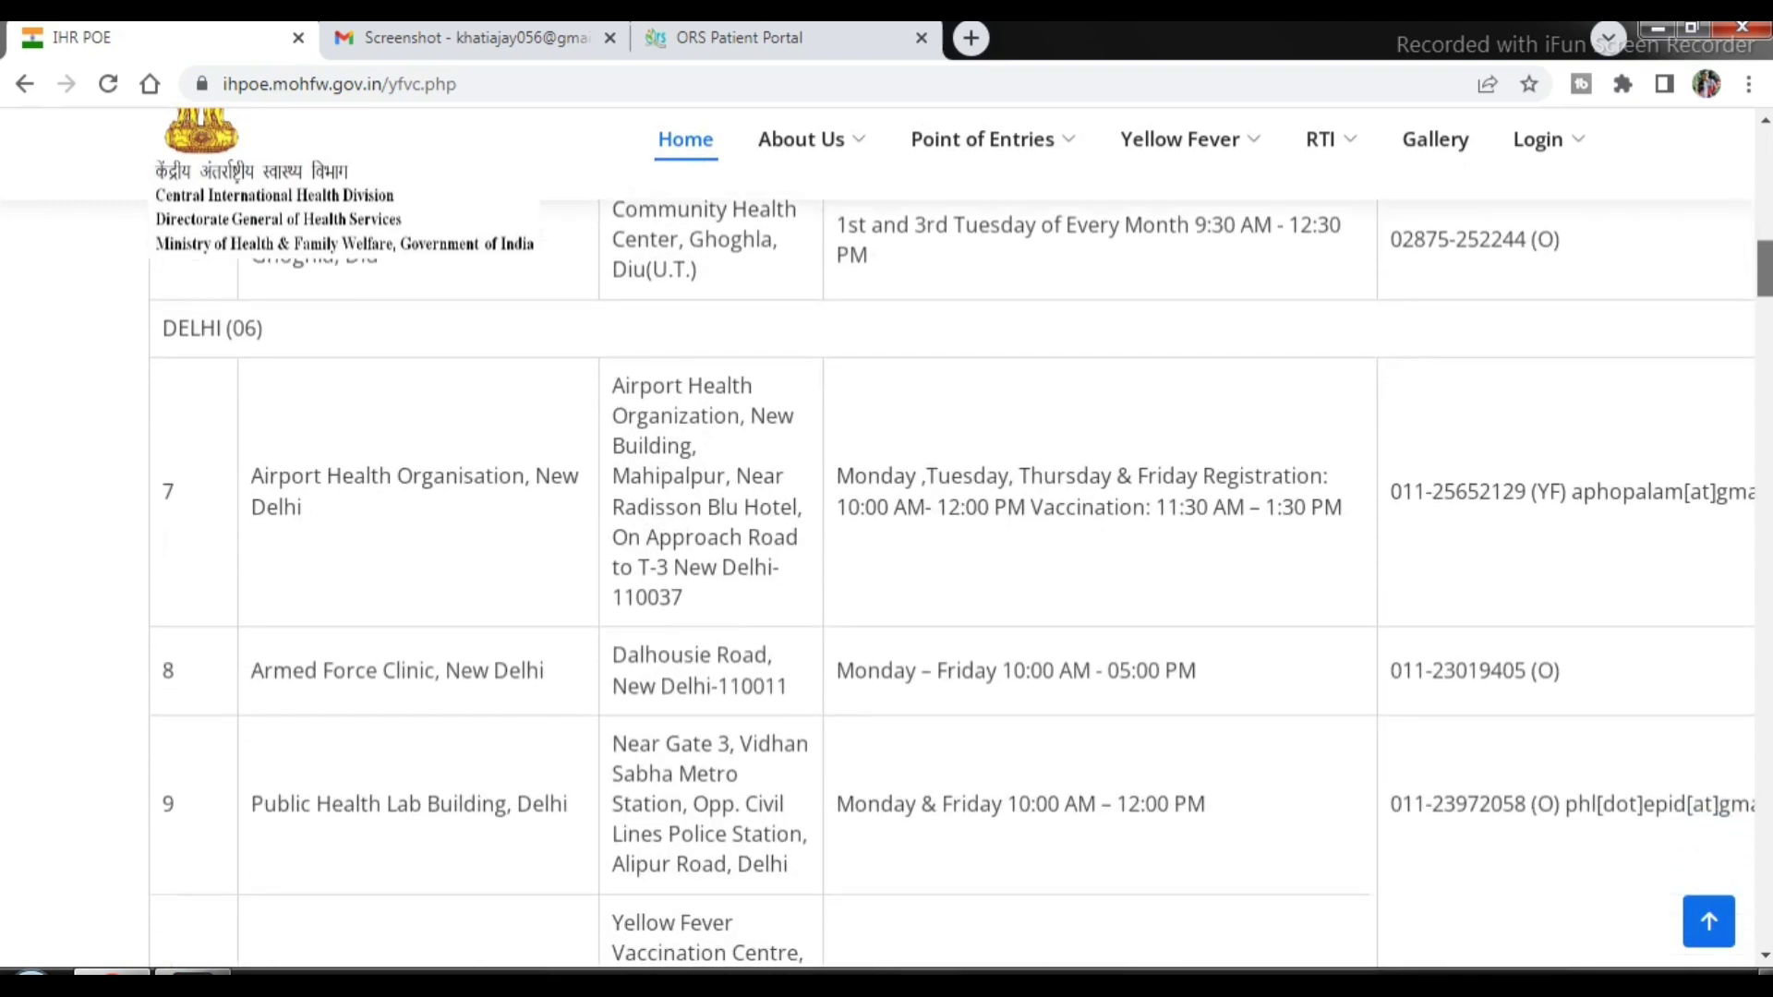
mouse_move(1766, 303)
mouse_down()
mouse_move(1766, 322)
mouse_move(1766, 288)
mouse_up()
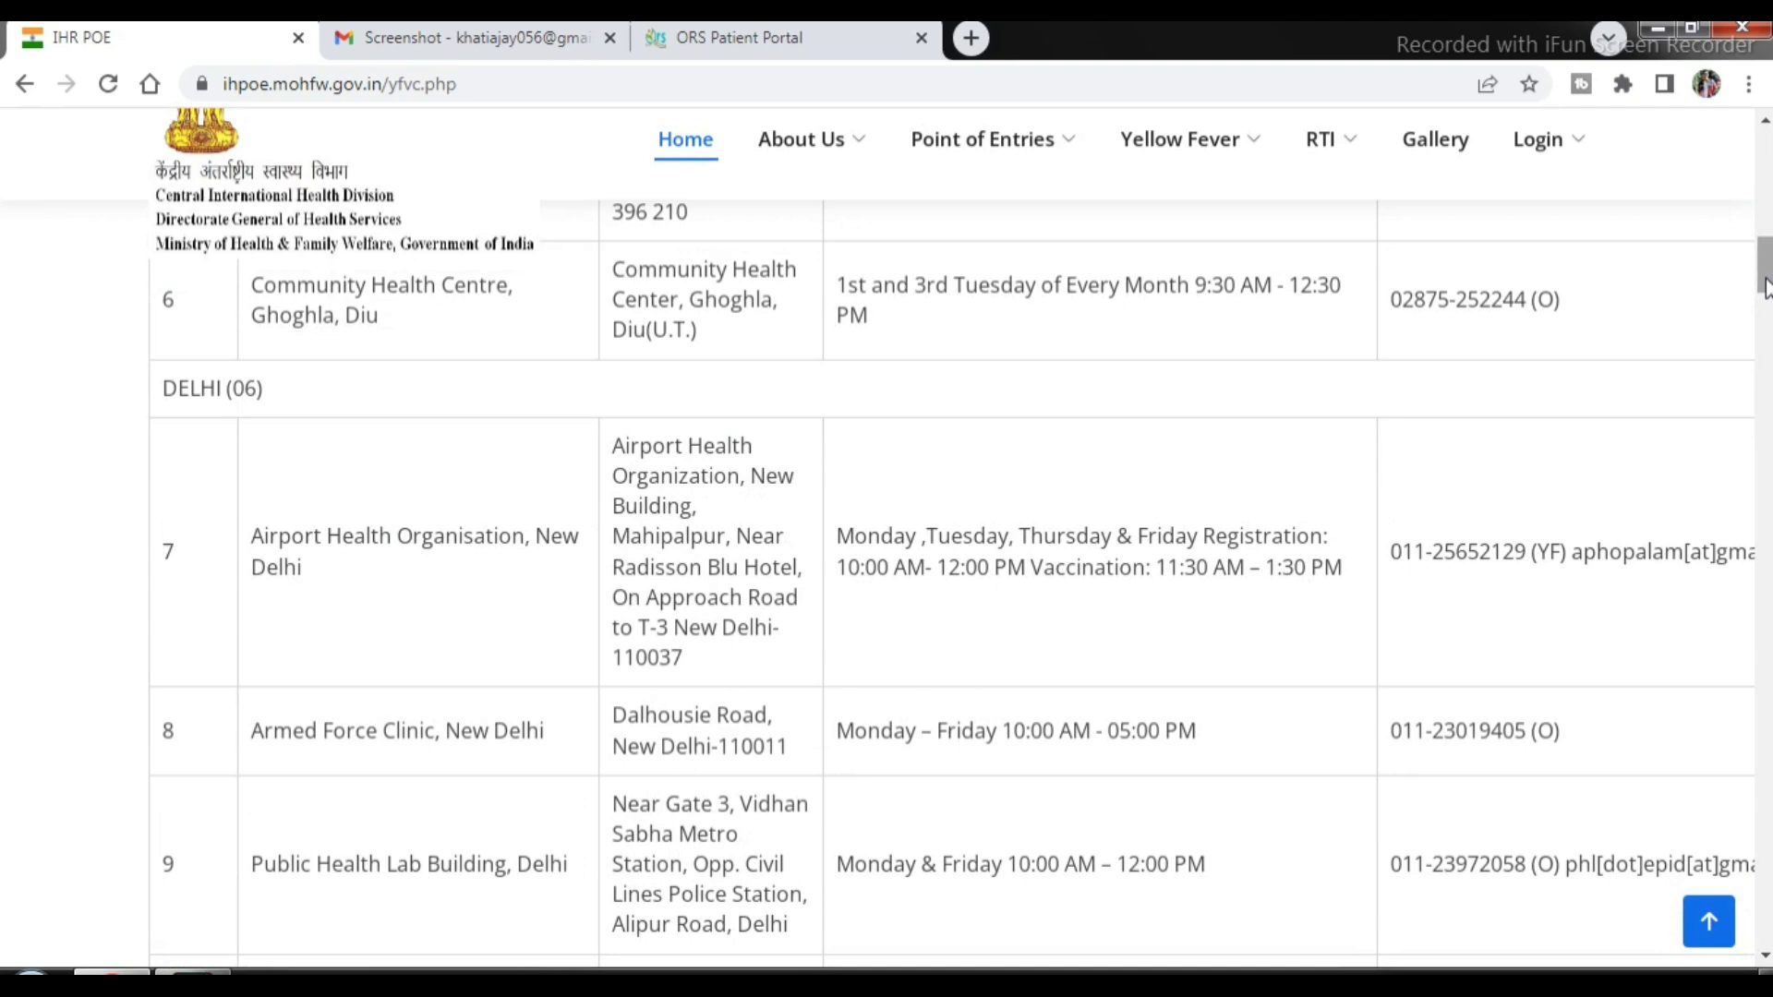
scroll(1298, 339, down, 2)
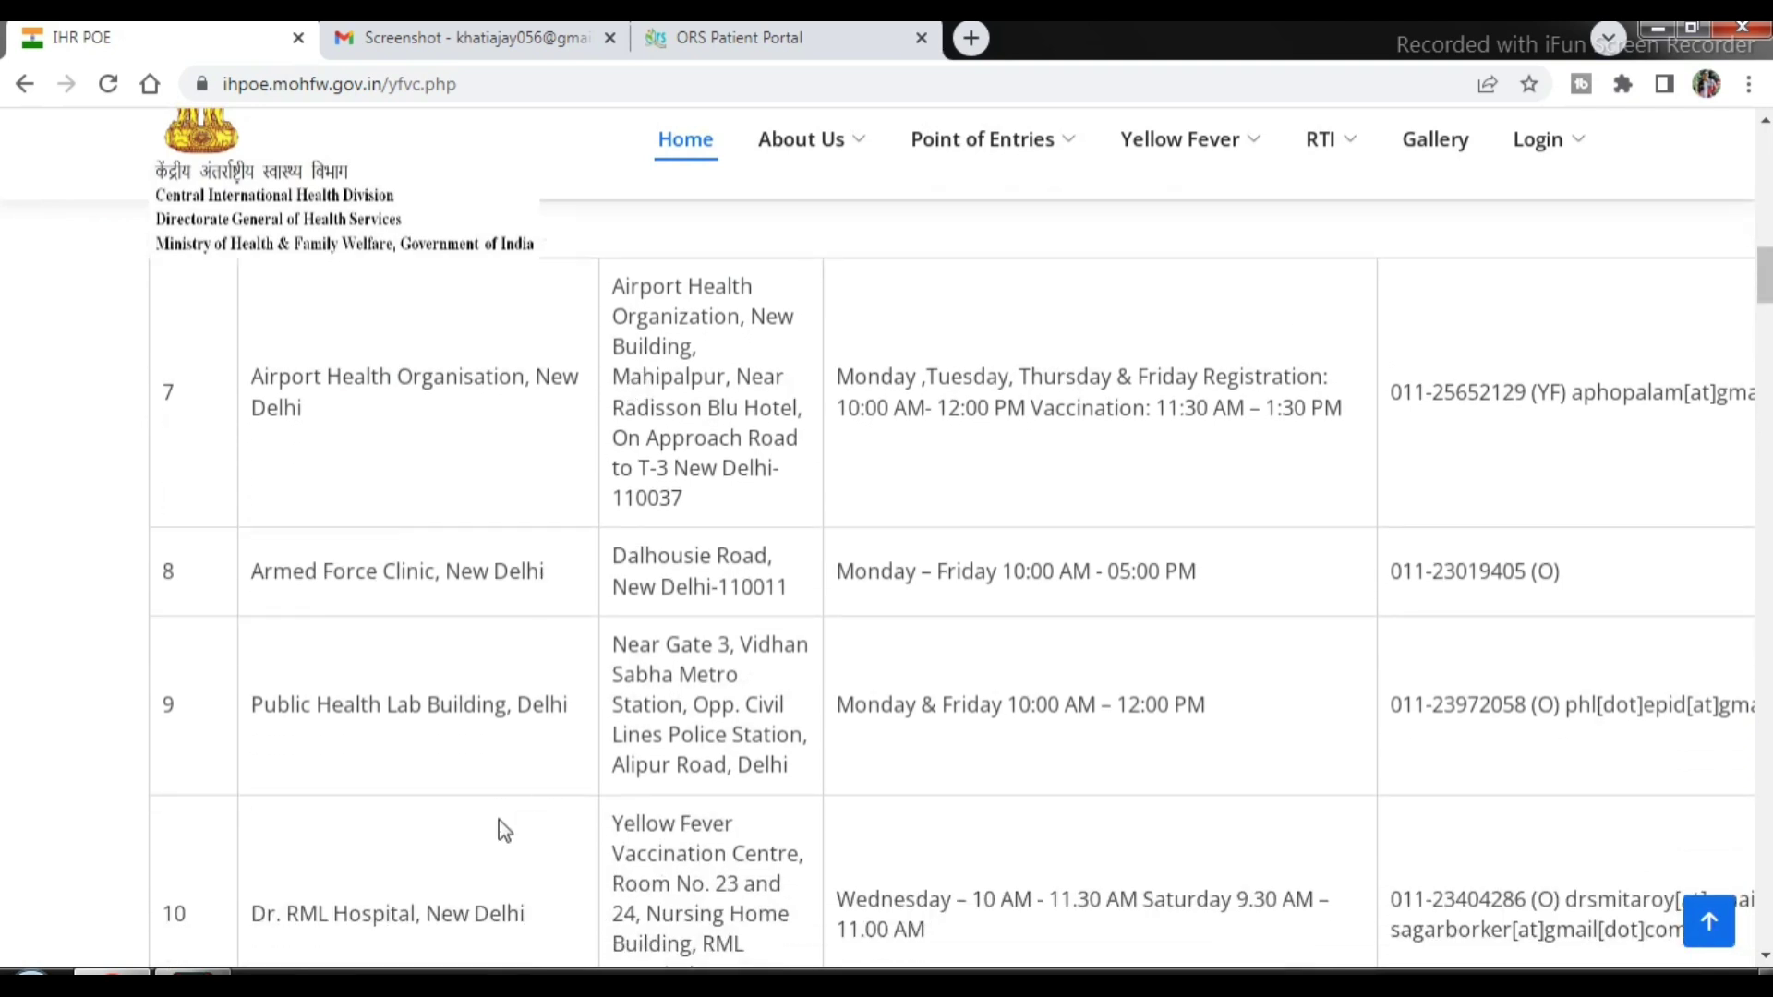
drag(1758, 289, 1764, 298)
scroll(1501, 346, down, 2)
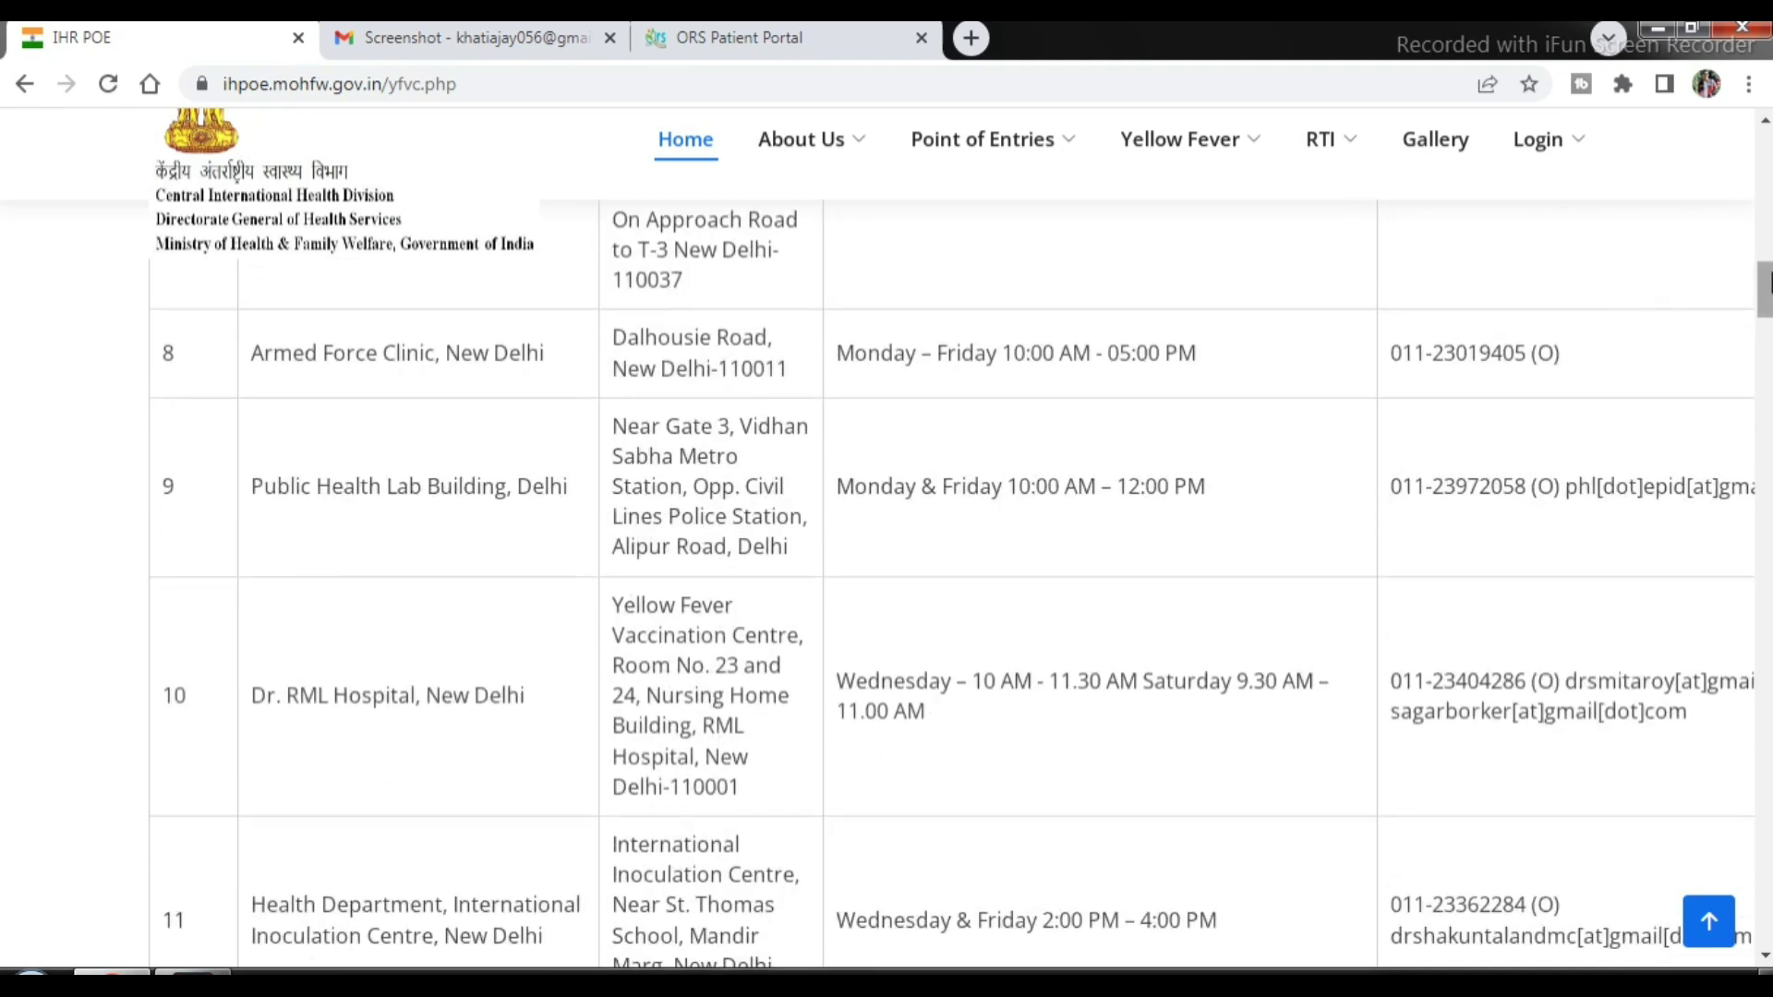
drag(1764, 286, 1768, 271)
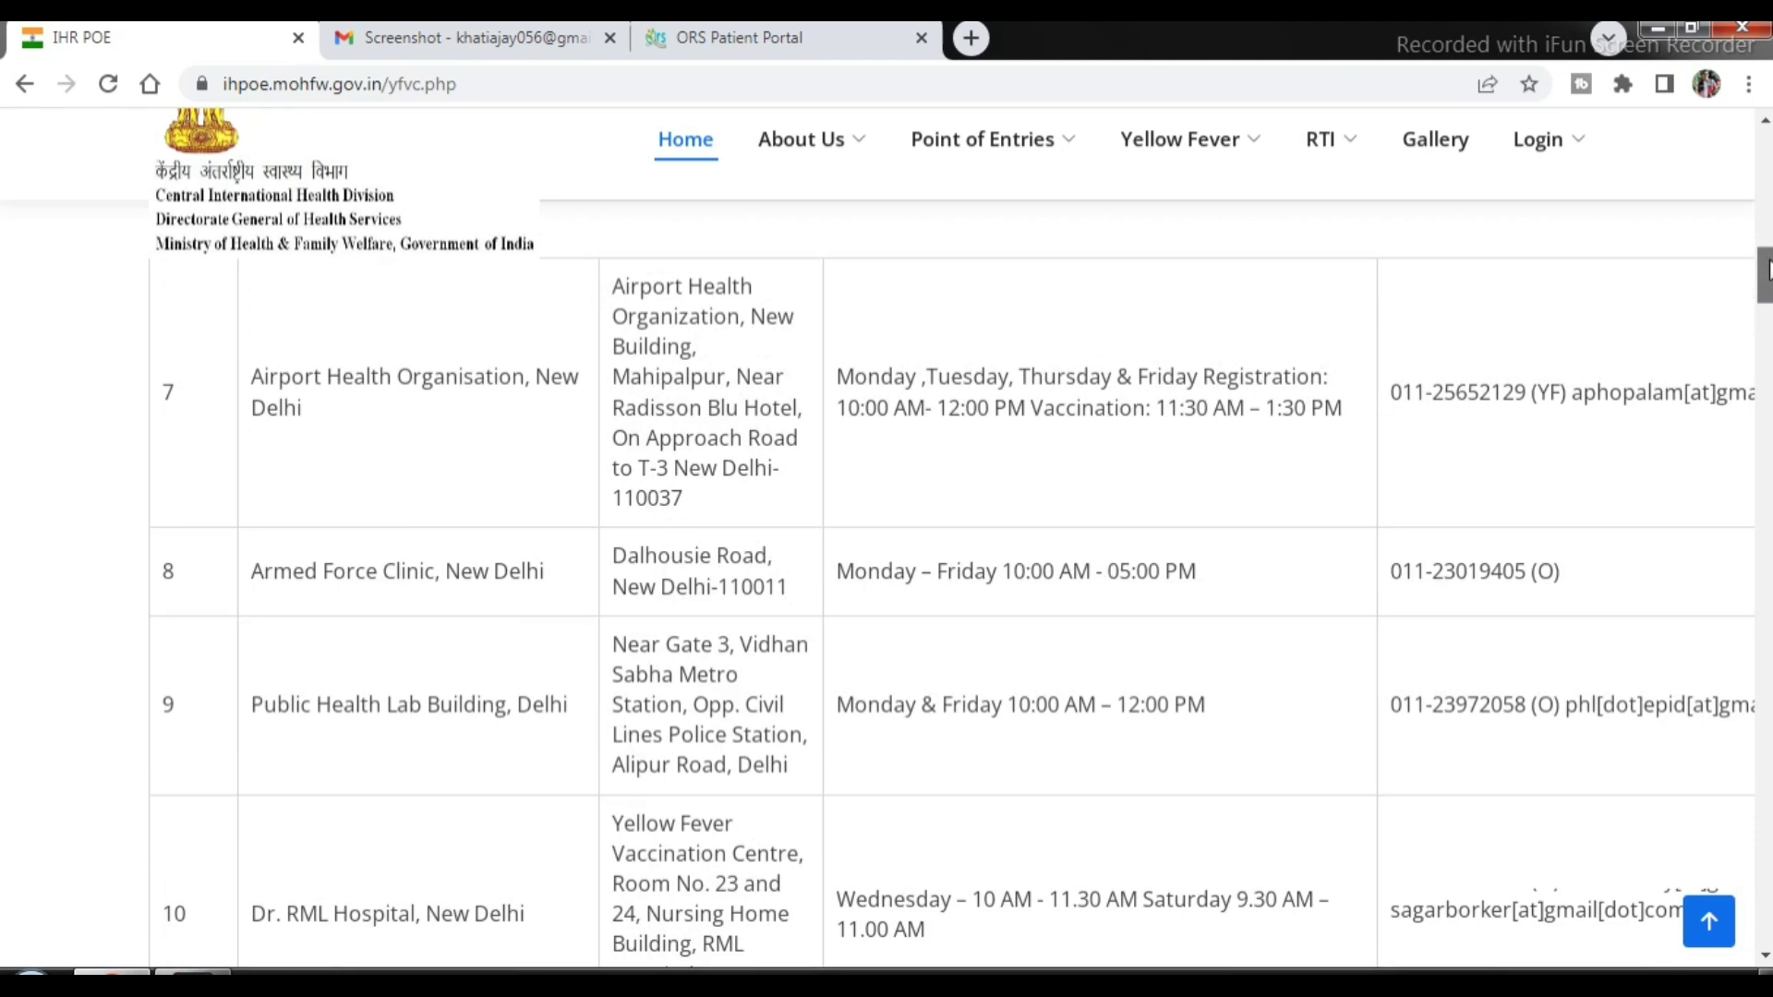
Return to the ORS portal's appointment page and select Delhi as the state.
click(783, 44)
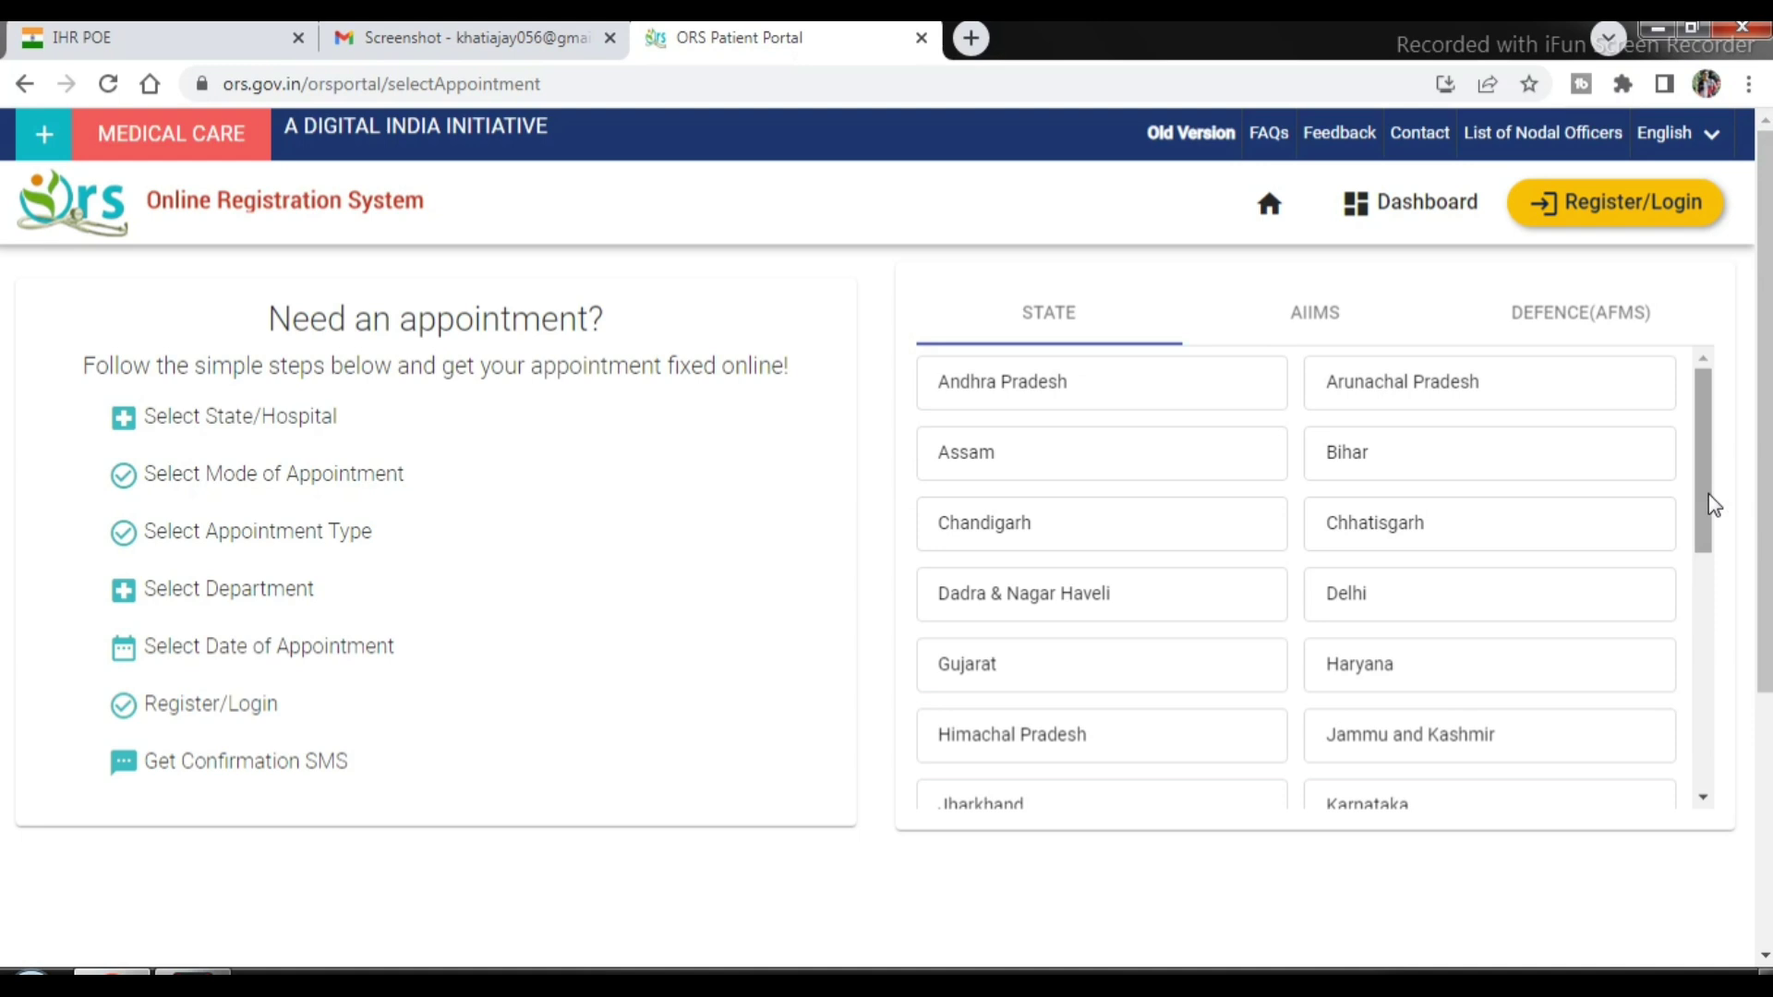
drag(1709, 504, 1707, 561)
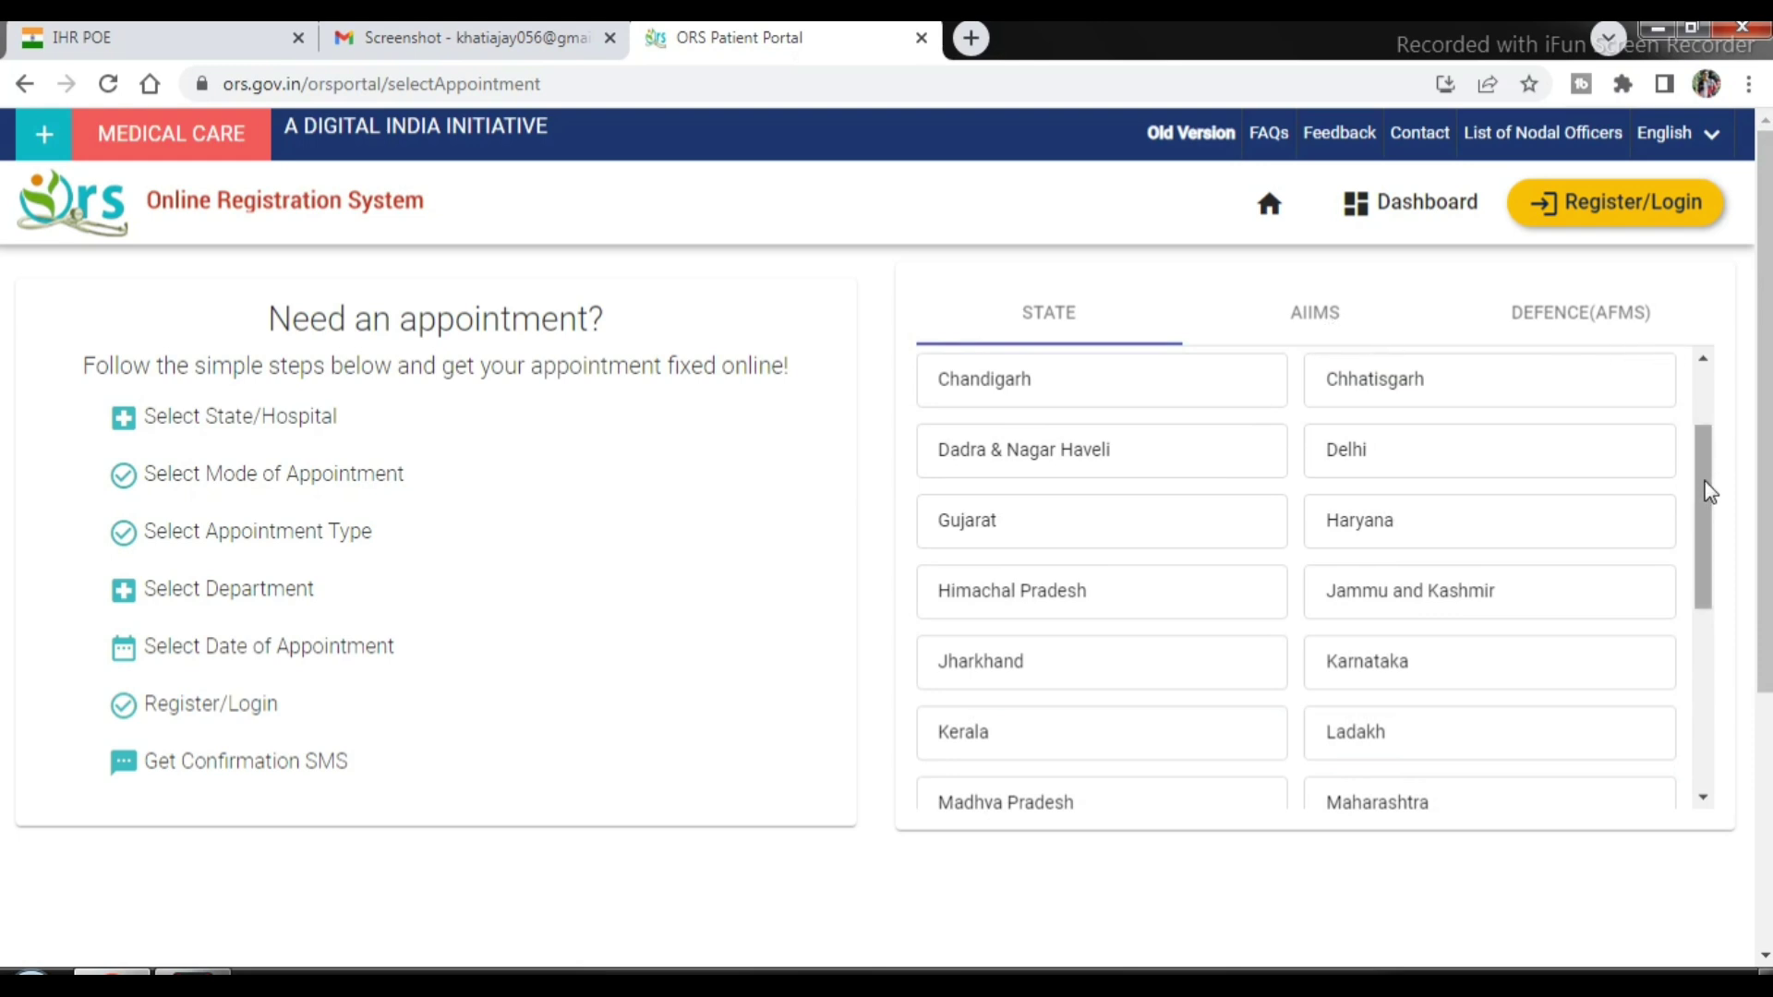
click(1393, 457)
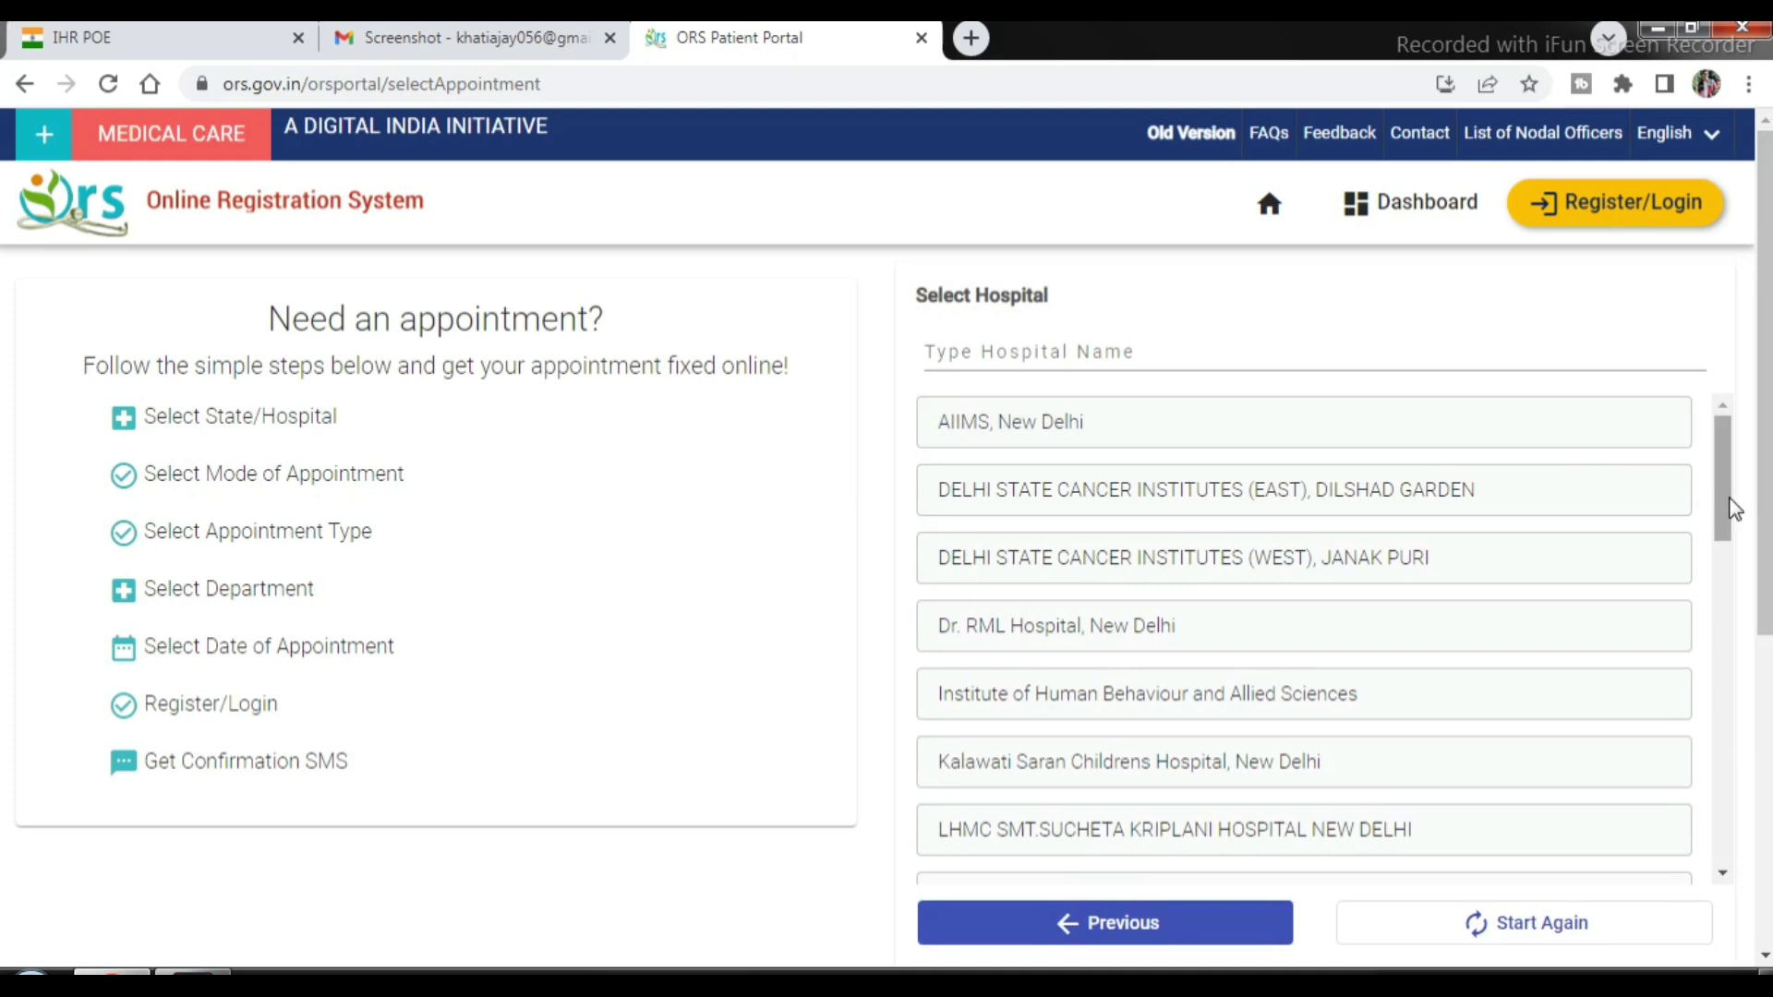
Compare the Delhi hospitals with the IHR POE vaccination centre list and select Dr. RML Hospital, New Delhi.
mouse_move(1734, 508)
mouse_down()
mouse_move(1734, 567)
mouse_move(1729, 514)
mouse_up()
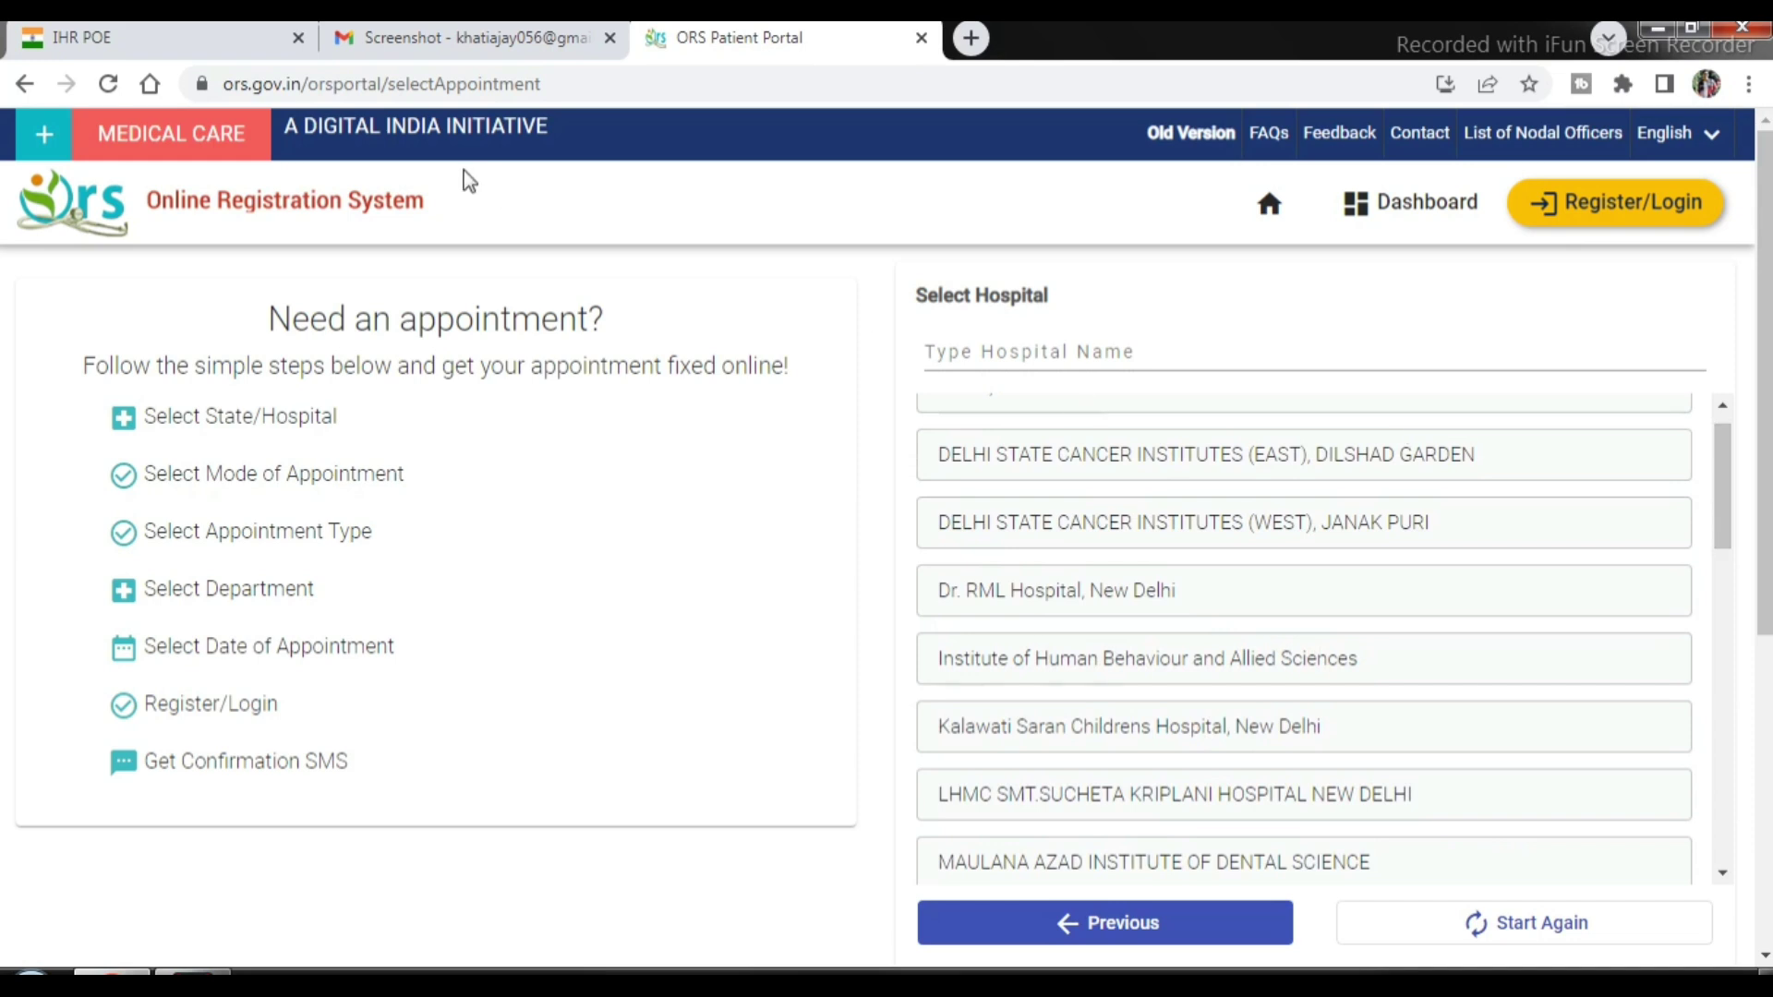
click(152, 43)
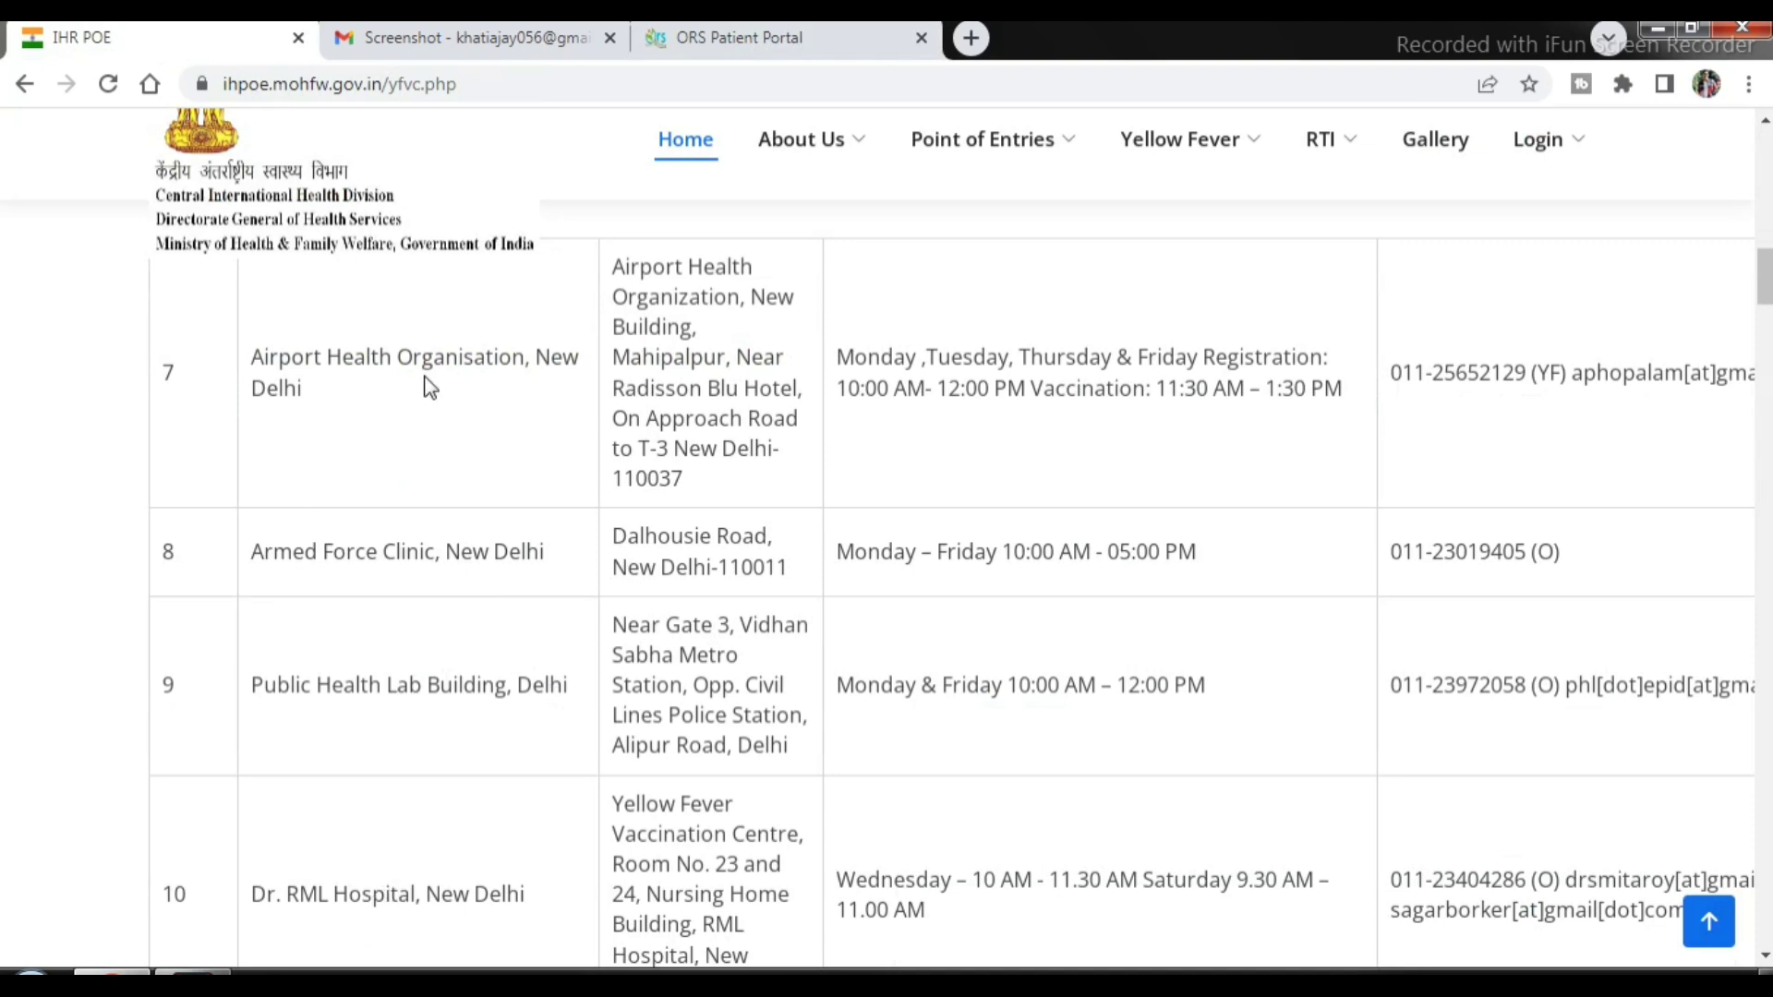
click(720, 41)
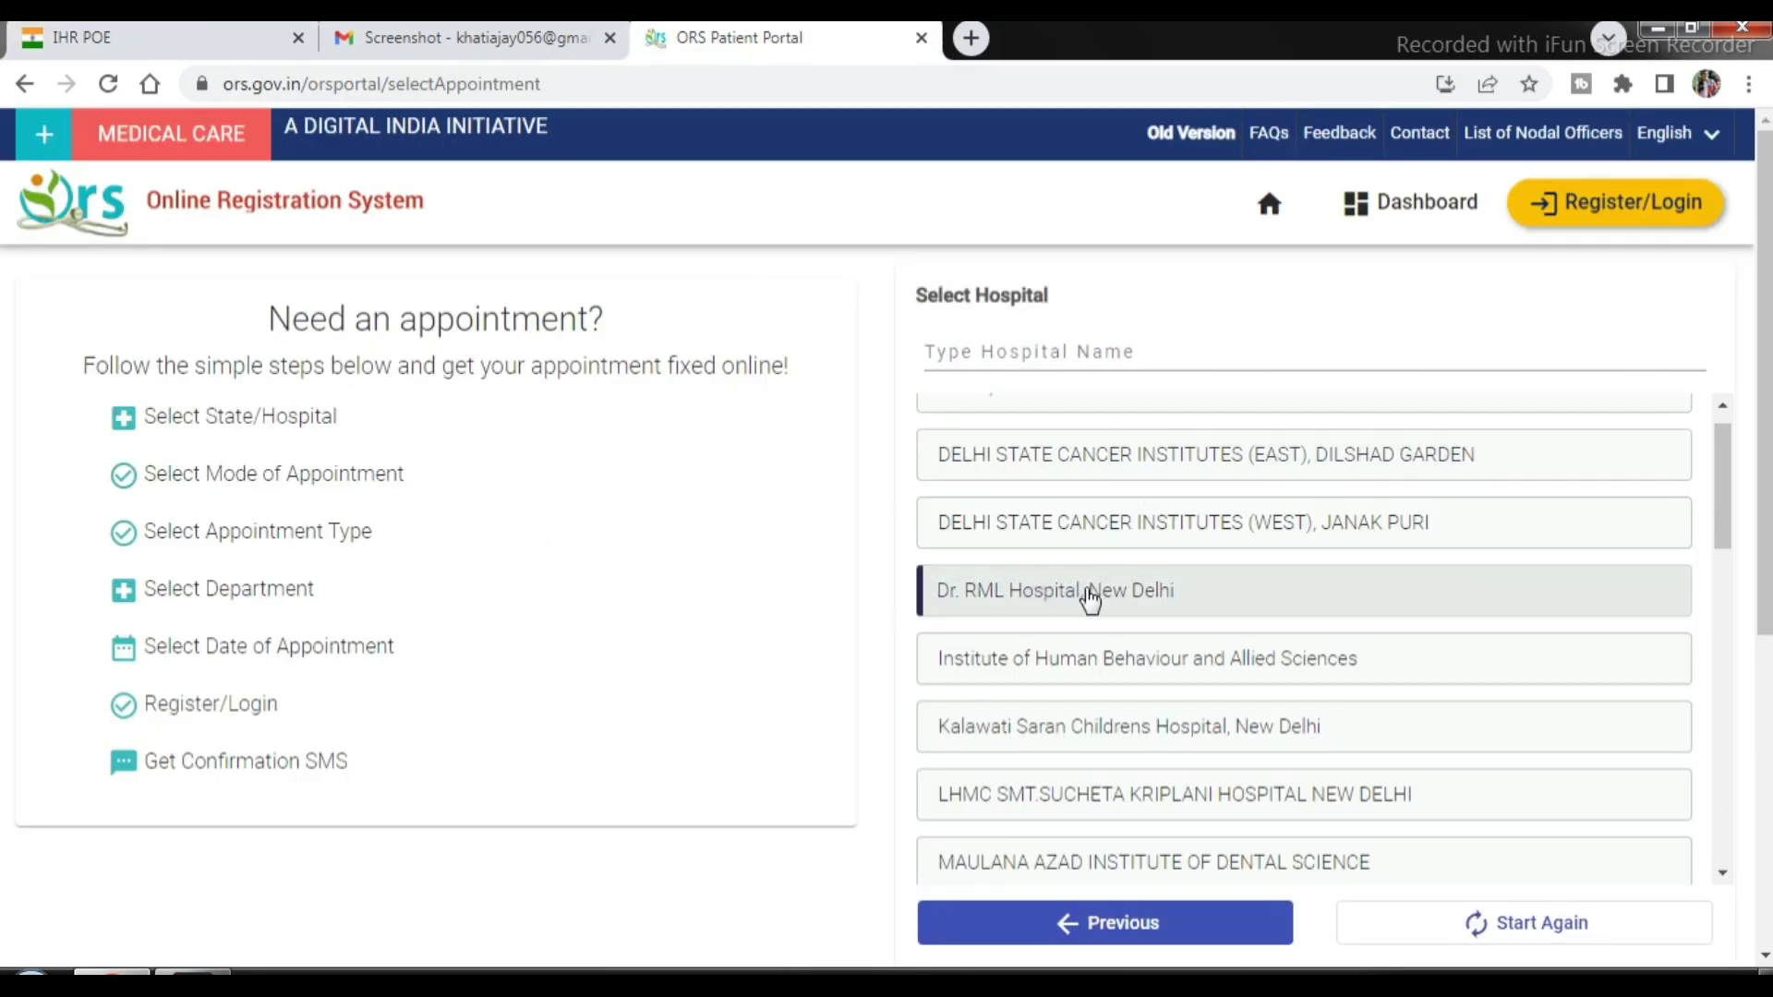
click(1175, 602)
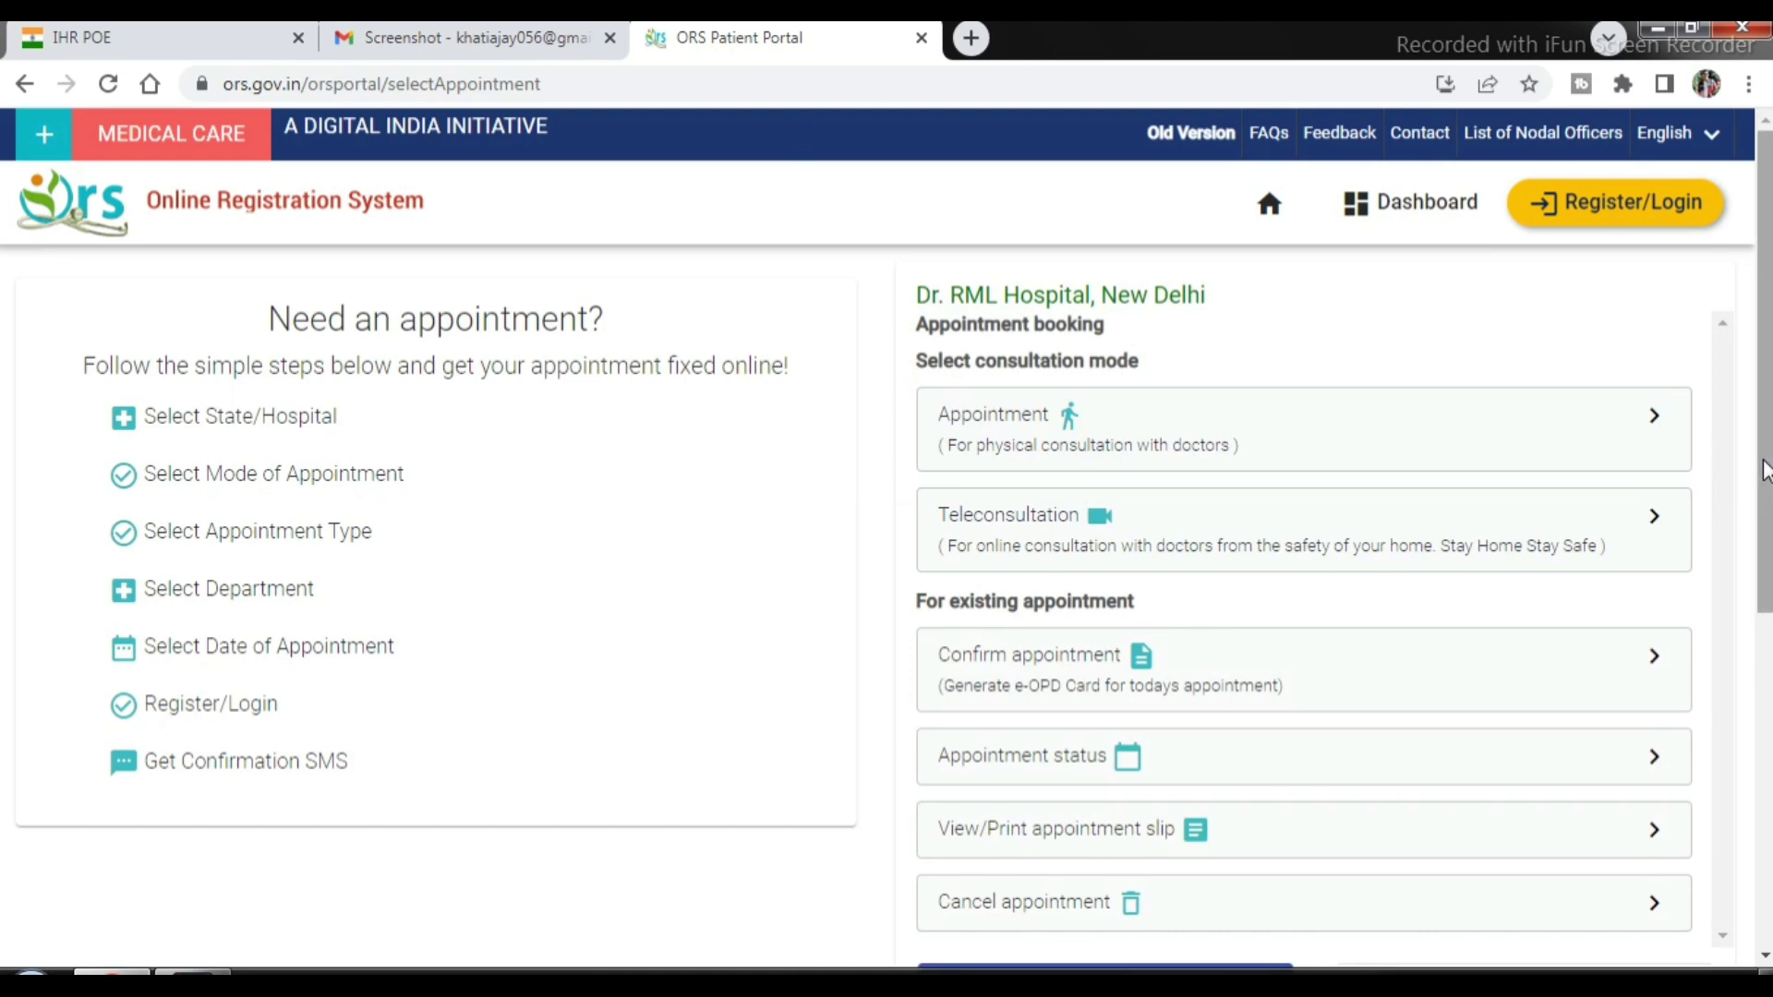
Choose the physical Appointment consultation mode and the New Appointment type for Dr. RML Hospital.
scroll(1755, 462, down, 1)
scroll(1766, 490, up, 1)
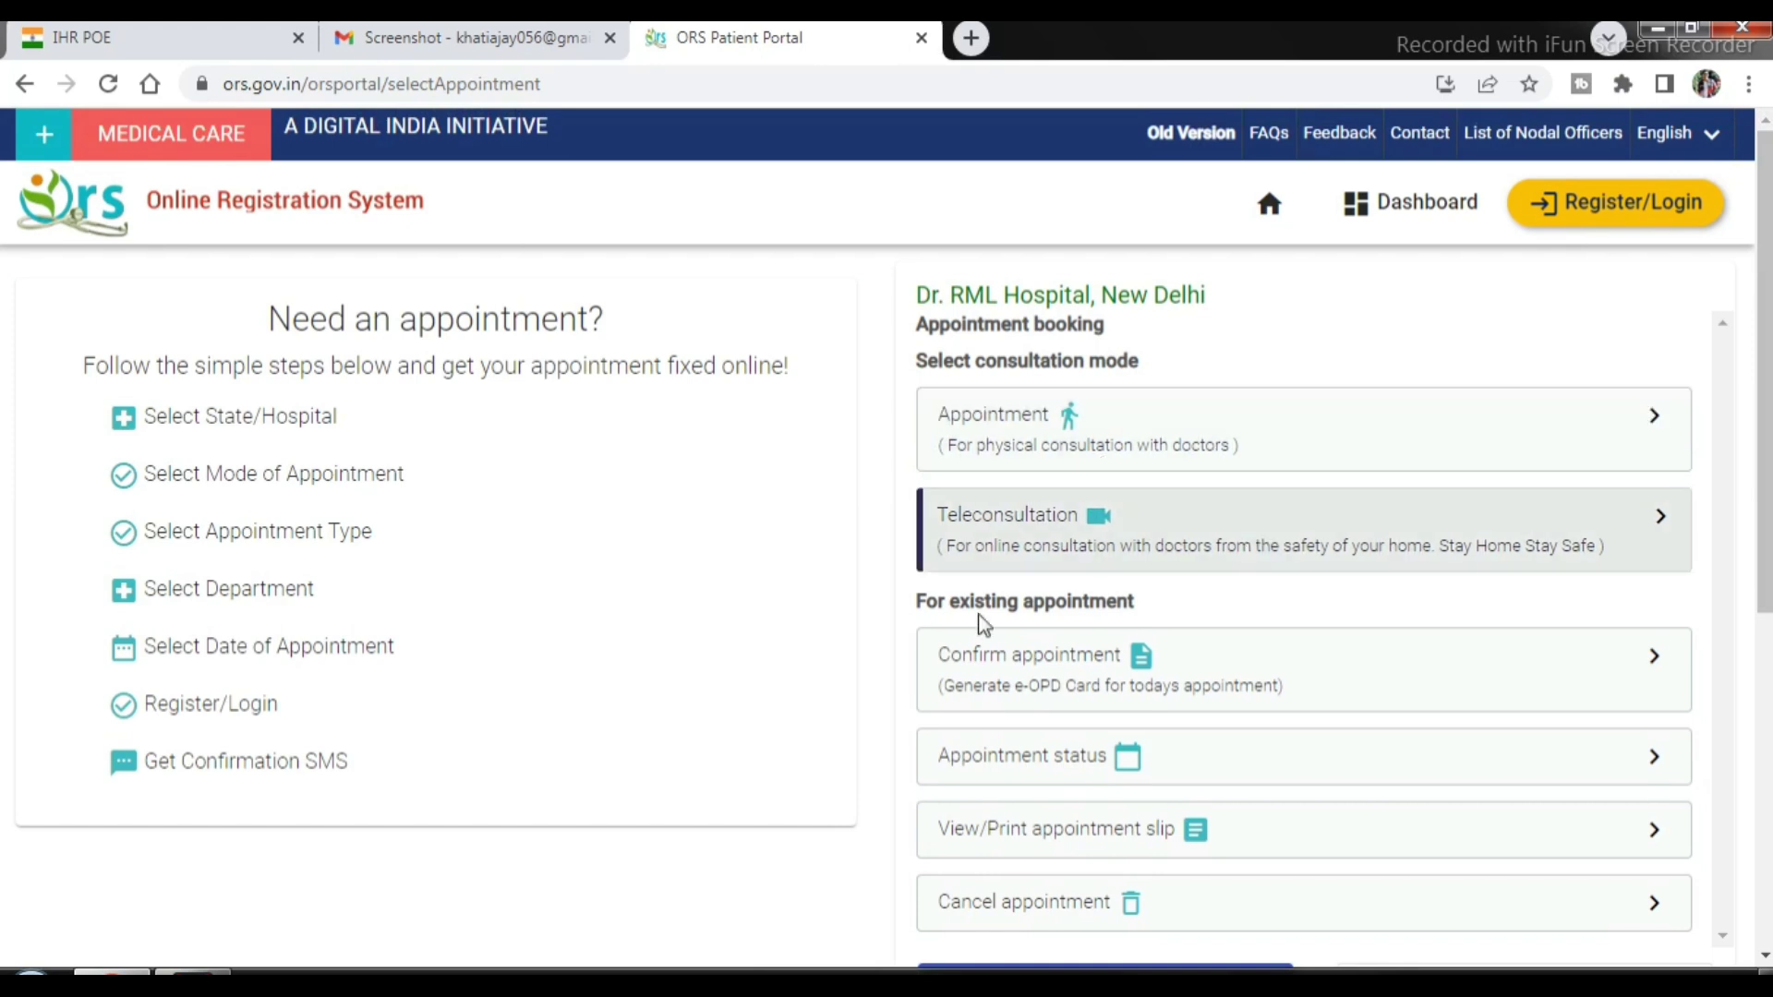
click(1086, 442)
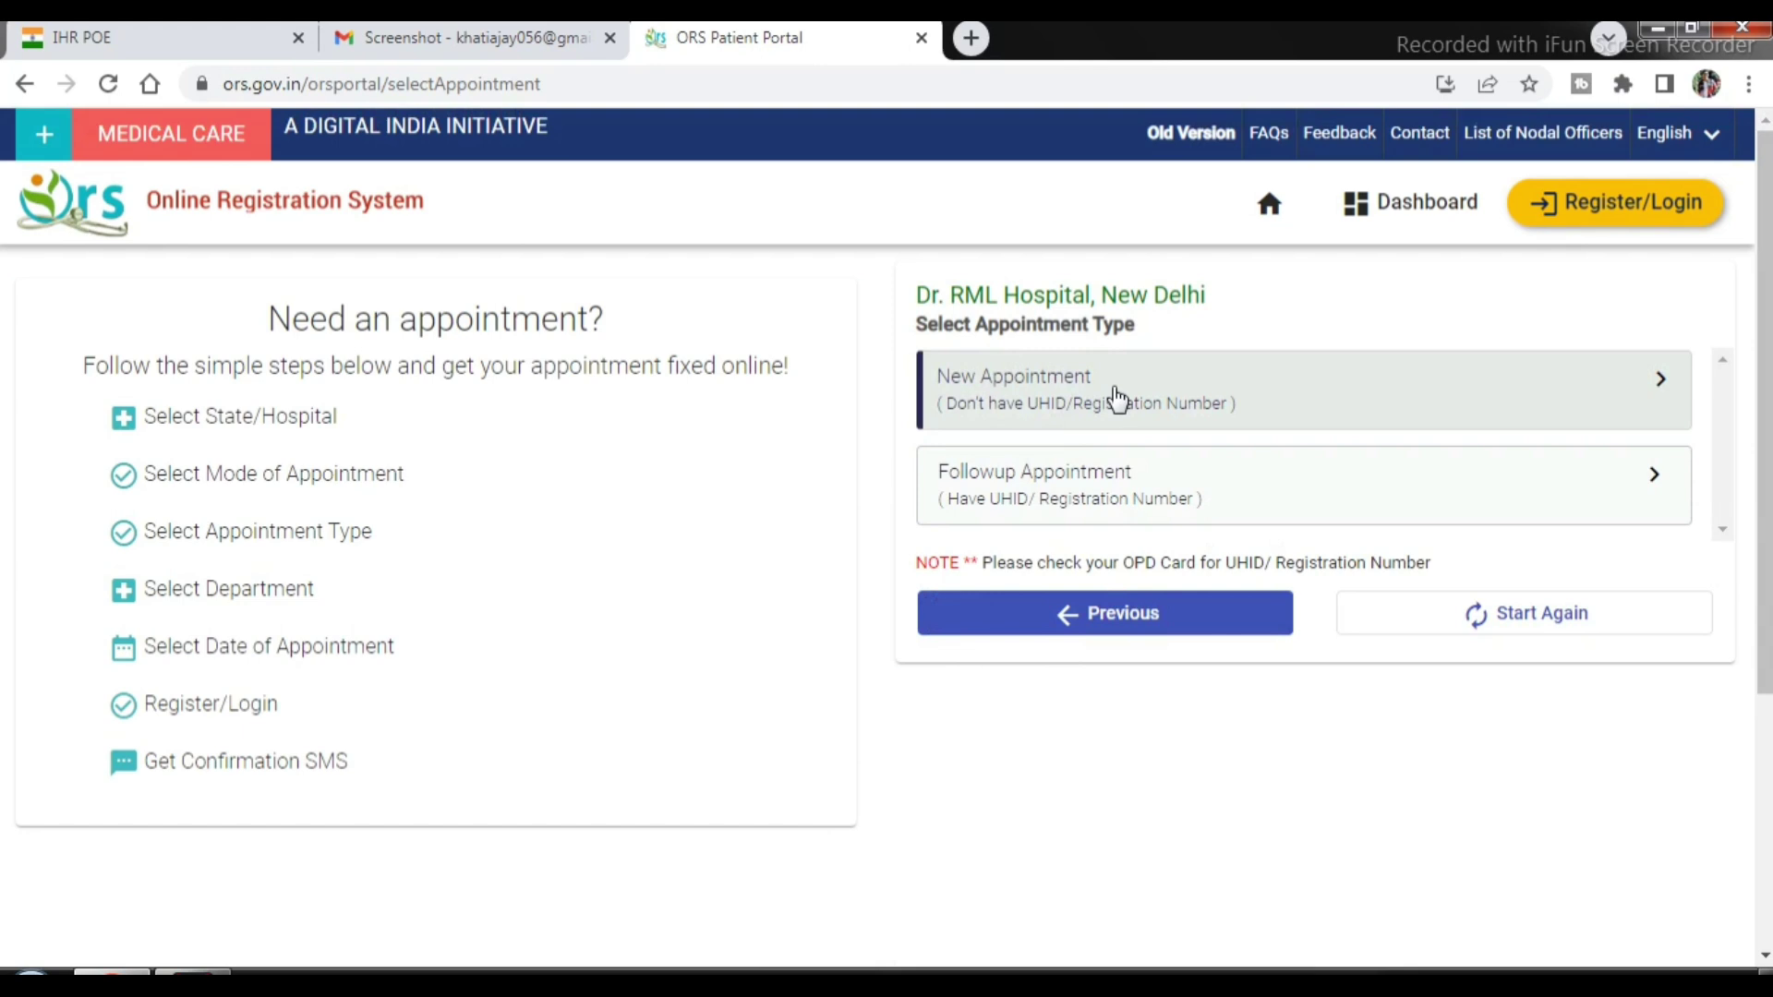
click(1143, 381)
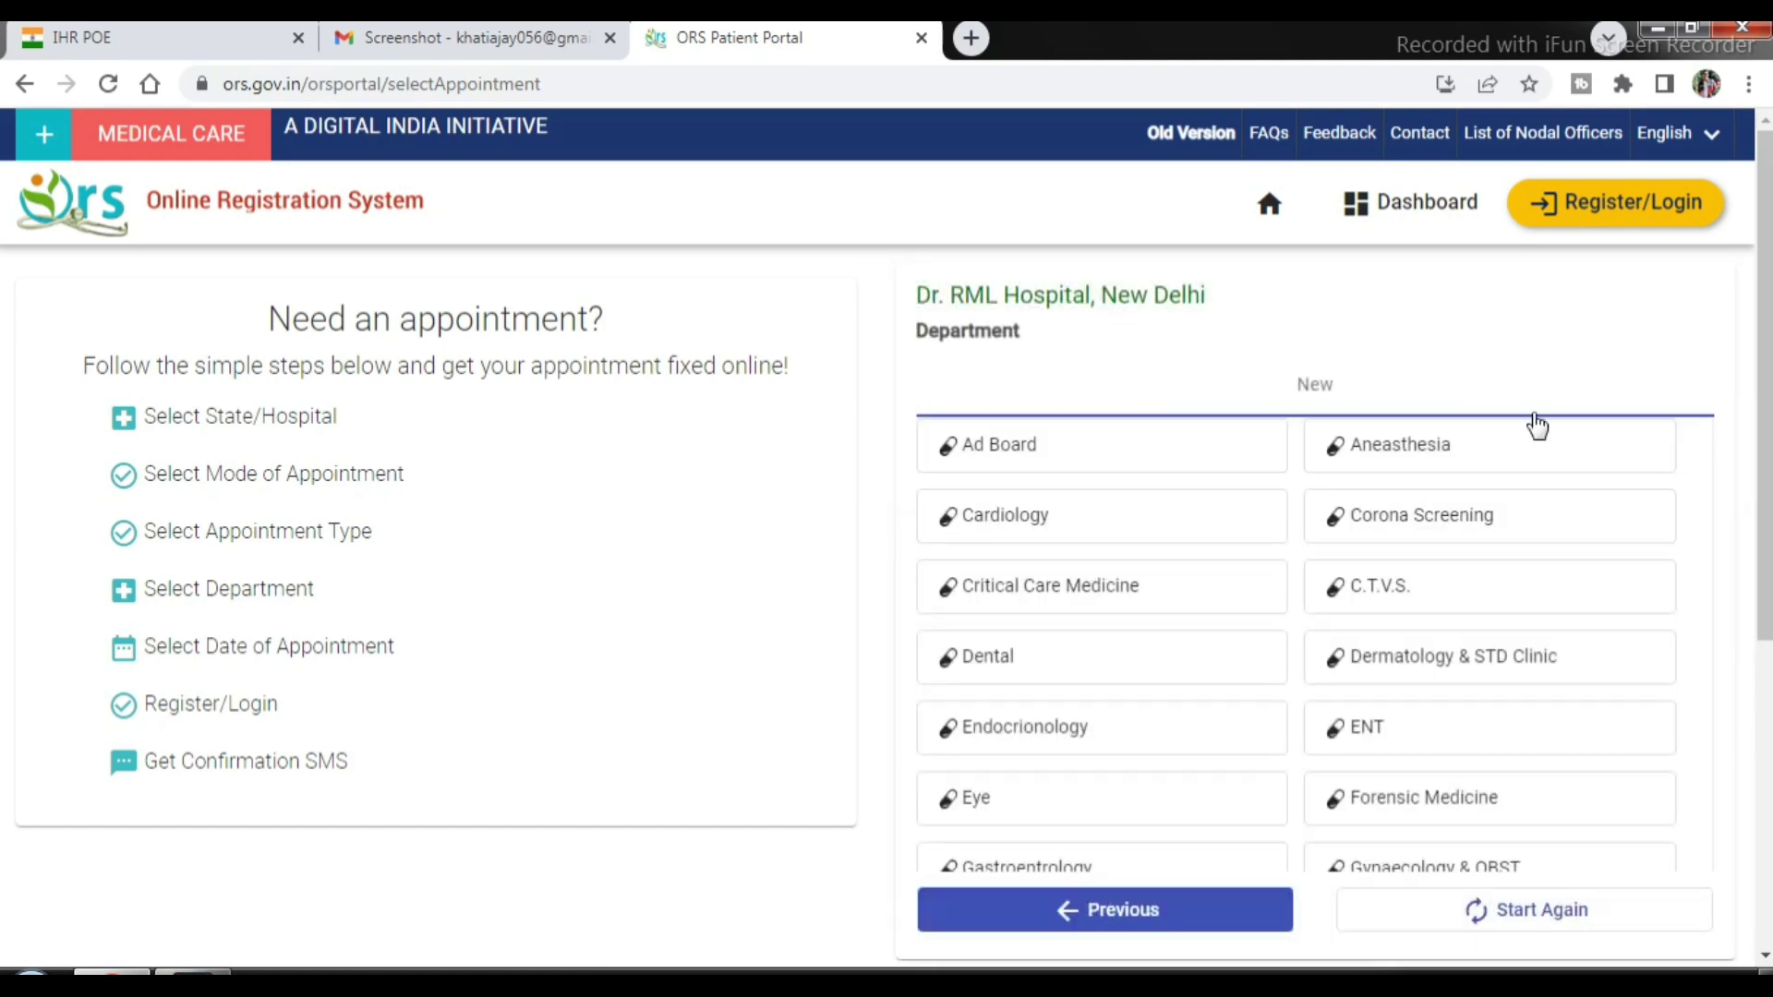
Select the Yellow Fever department from the hospital's department list and look over its appointment calendar.
scroll(1751, 462, down, 1)
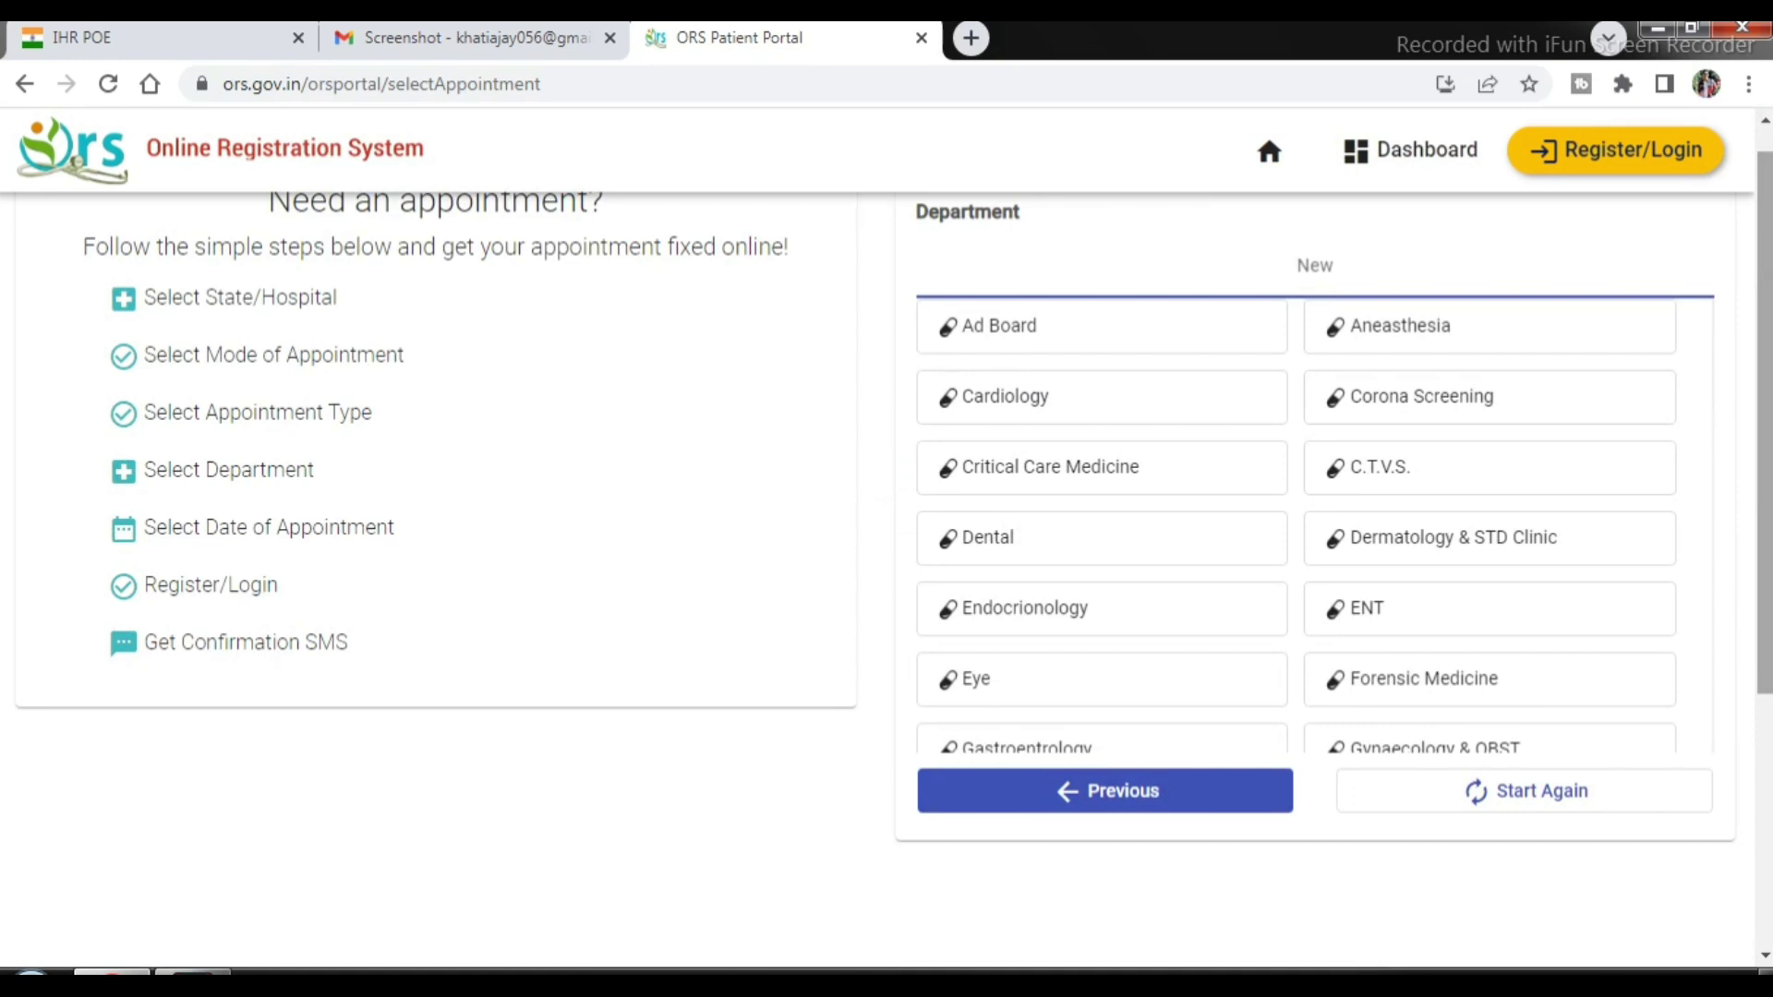
scroll(893, 543, up, 1)
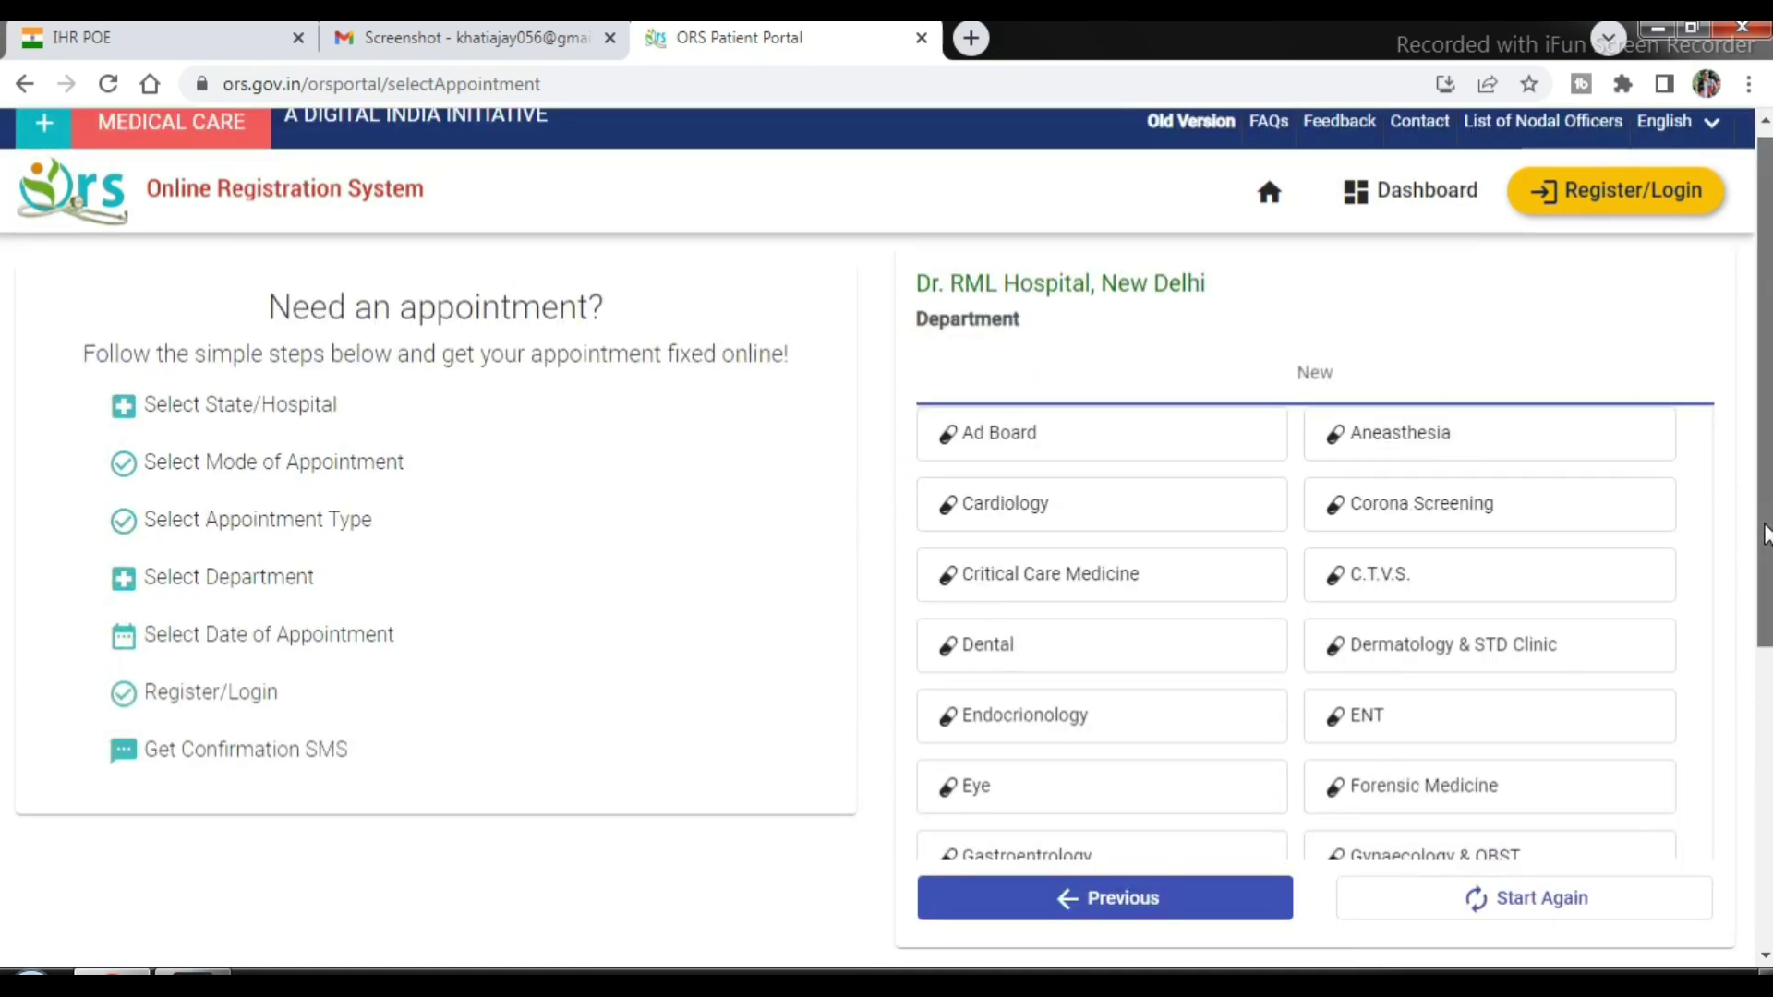
scroll(1714, 572, down, 1)
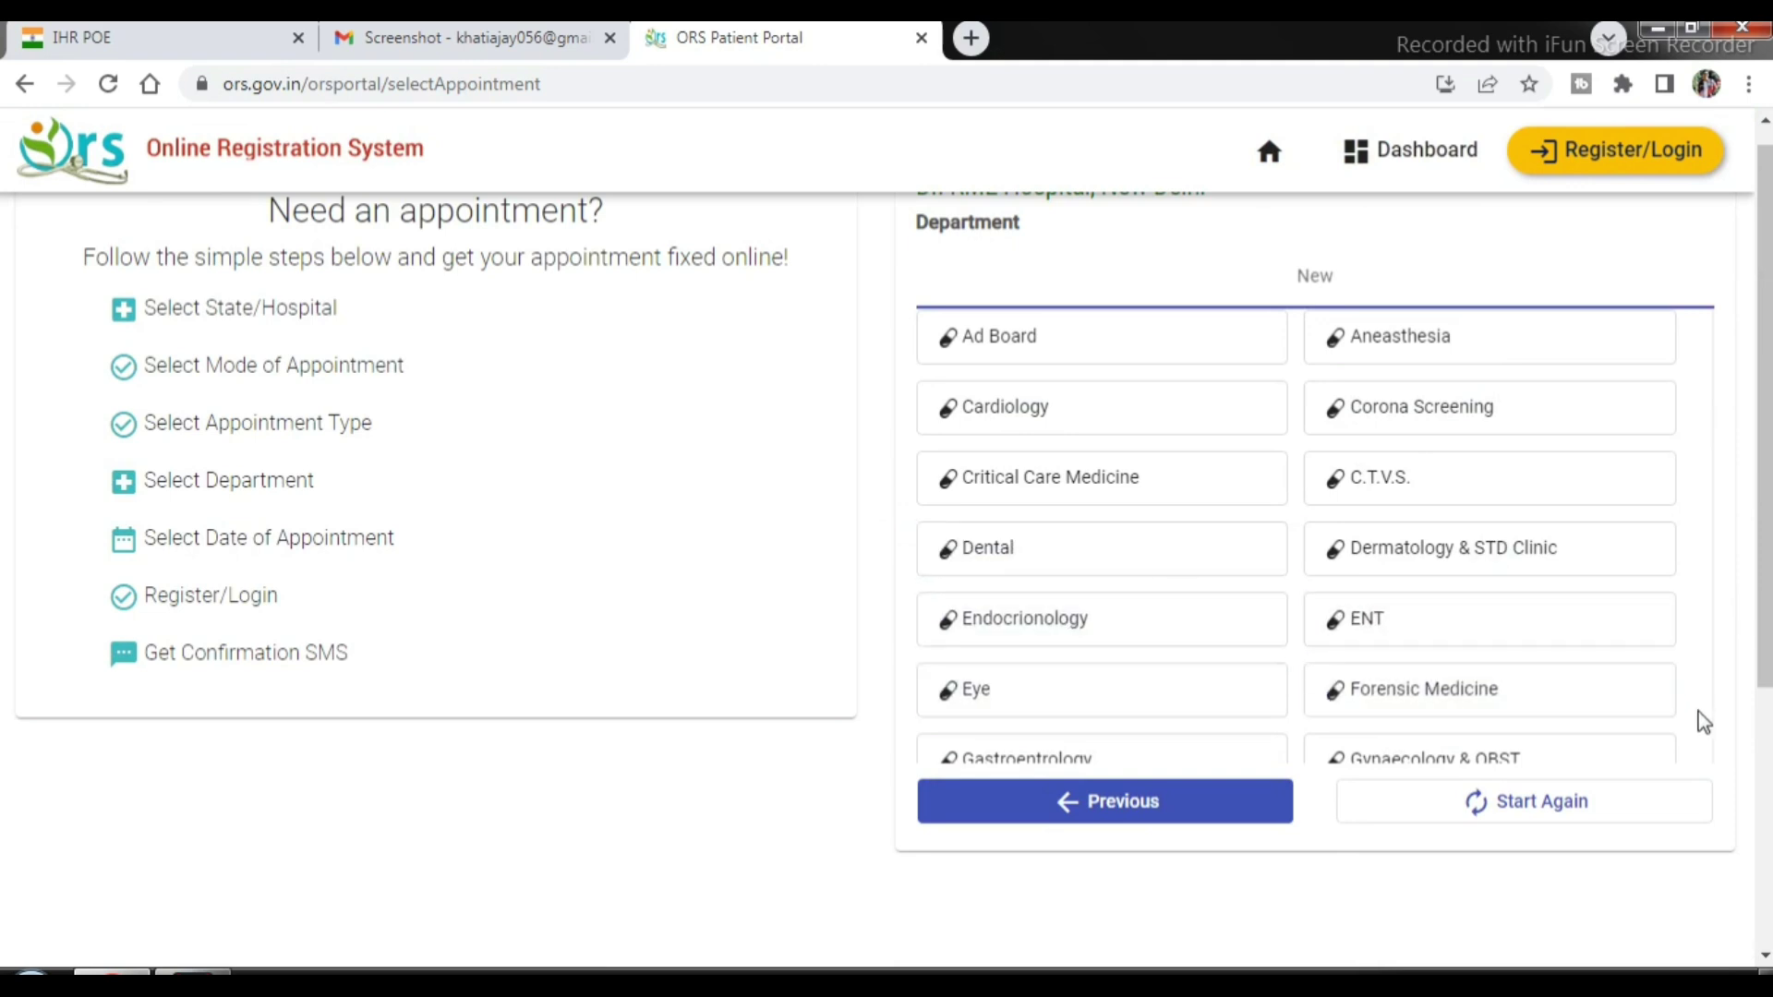
scroll(1704, 723, down, 7)
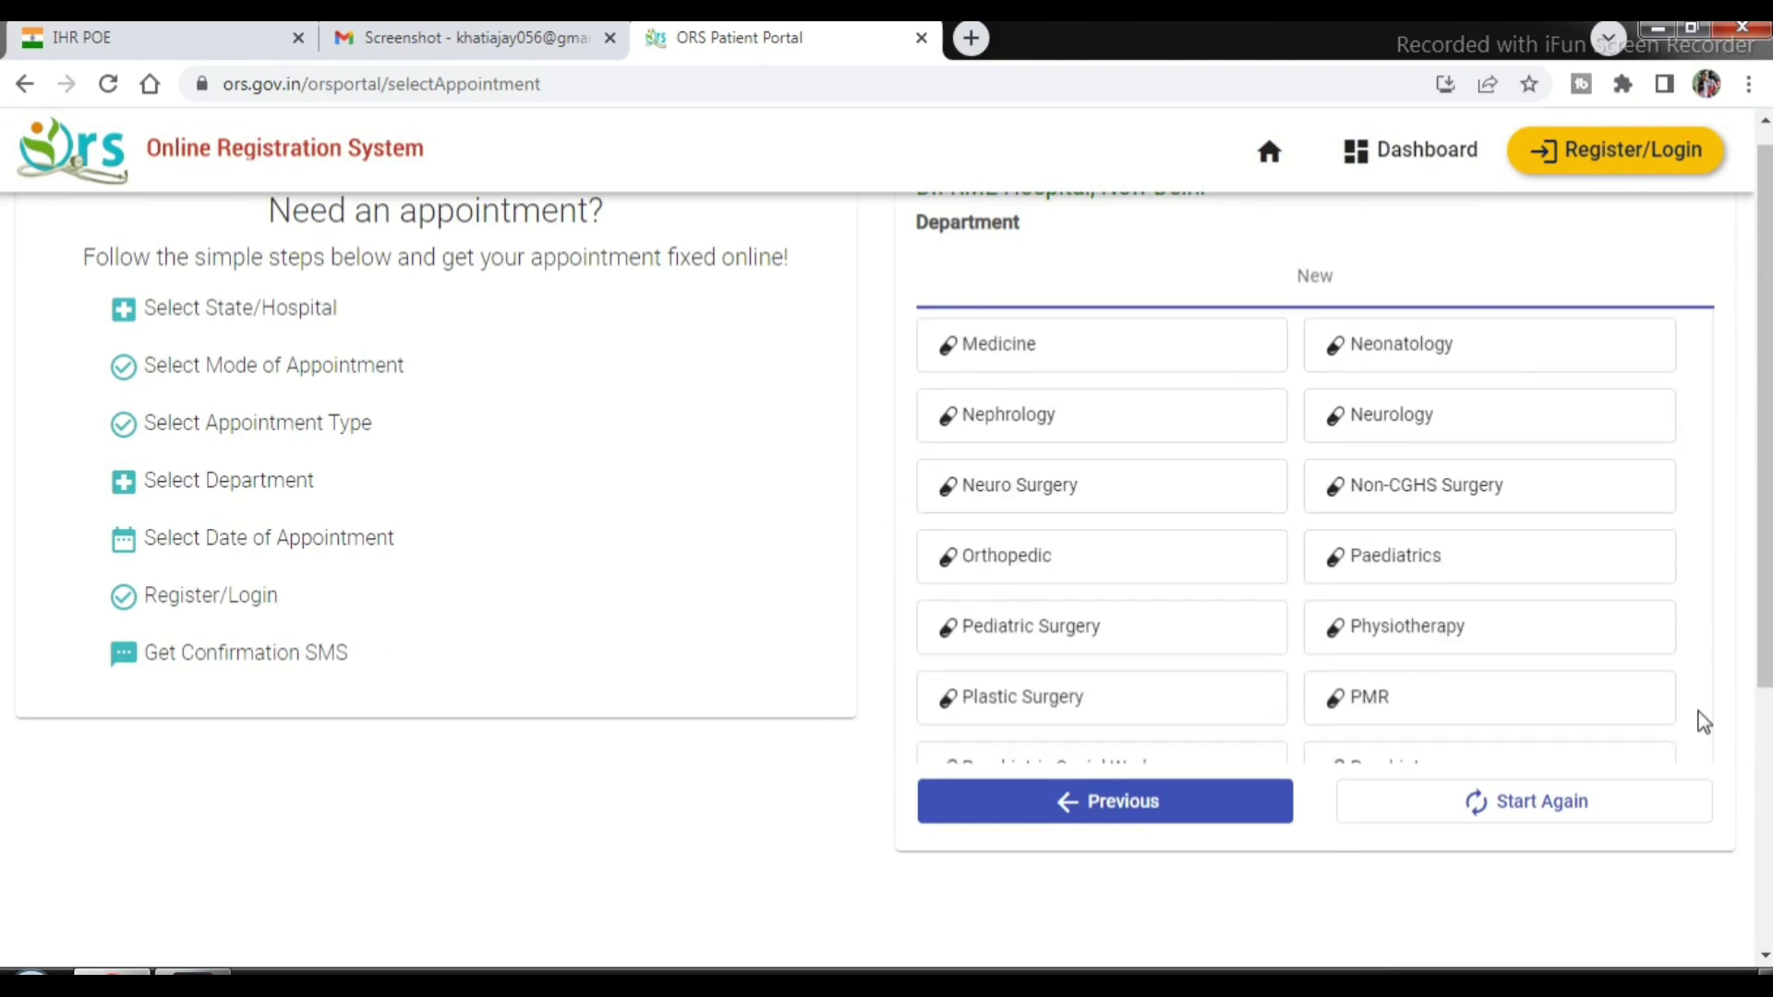
scroll(1704, 722, down, 8)
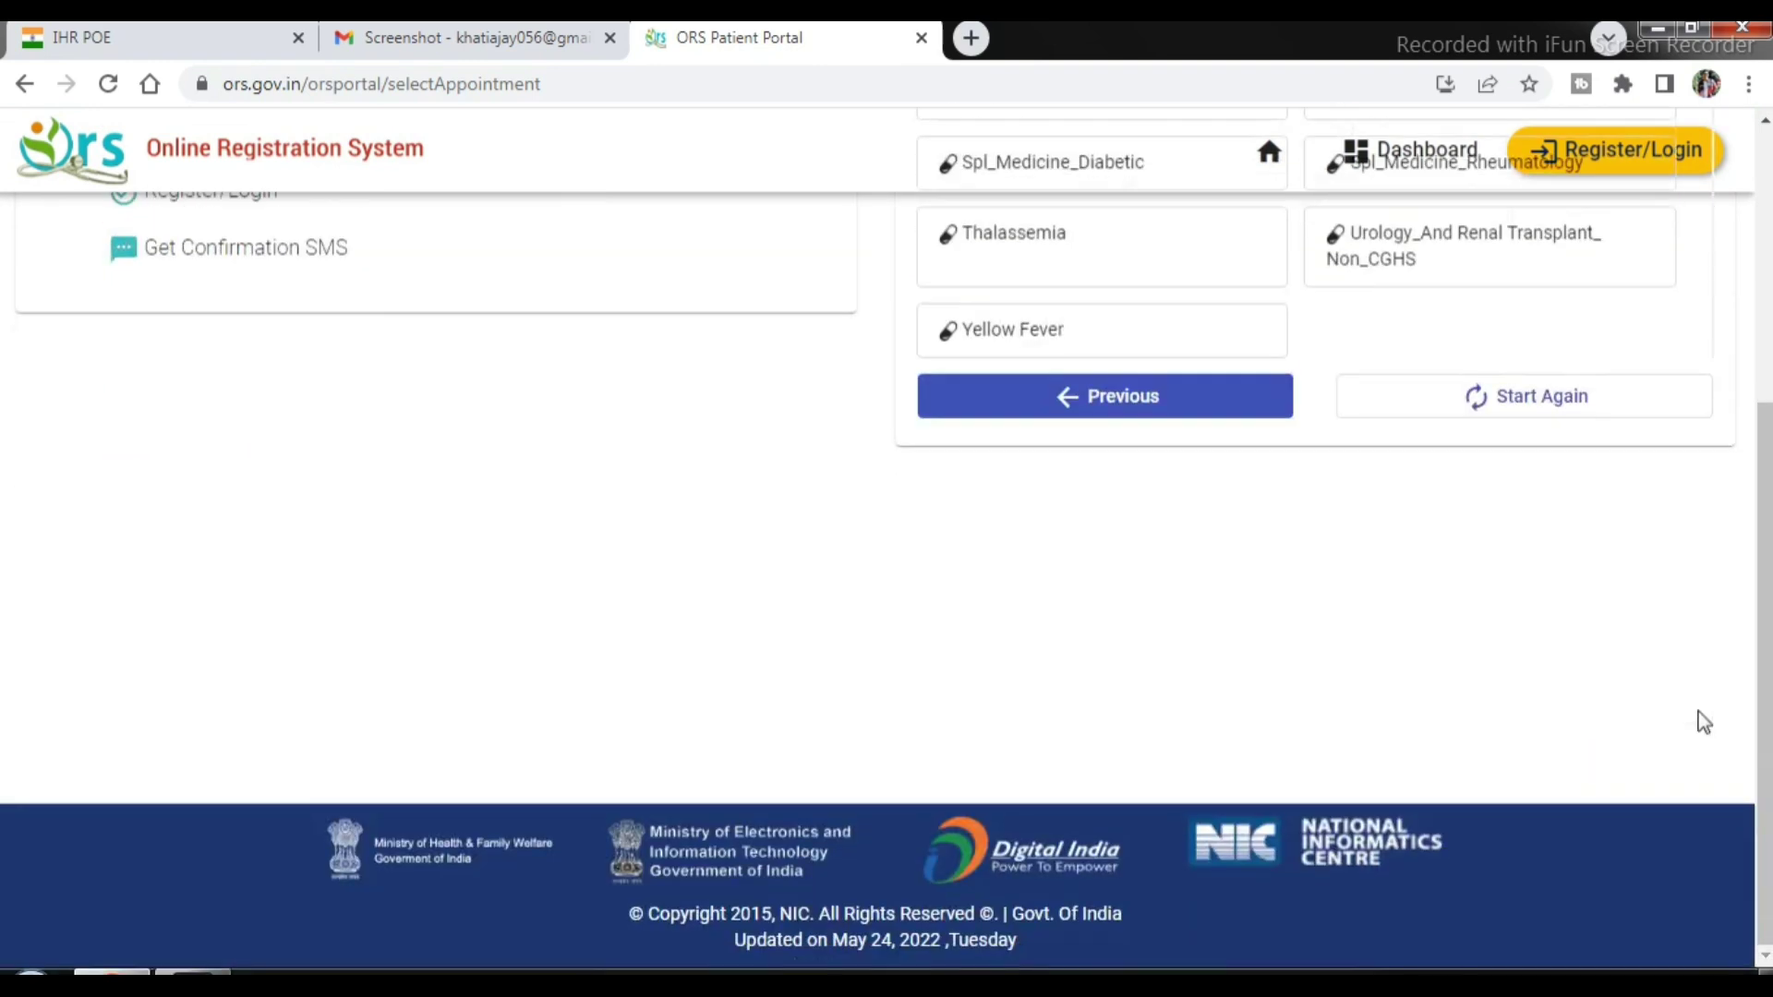
scroll(1704, 722, up, 2)
scroll(1704, 723, down, 1)
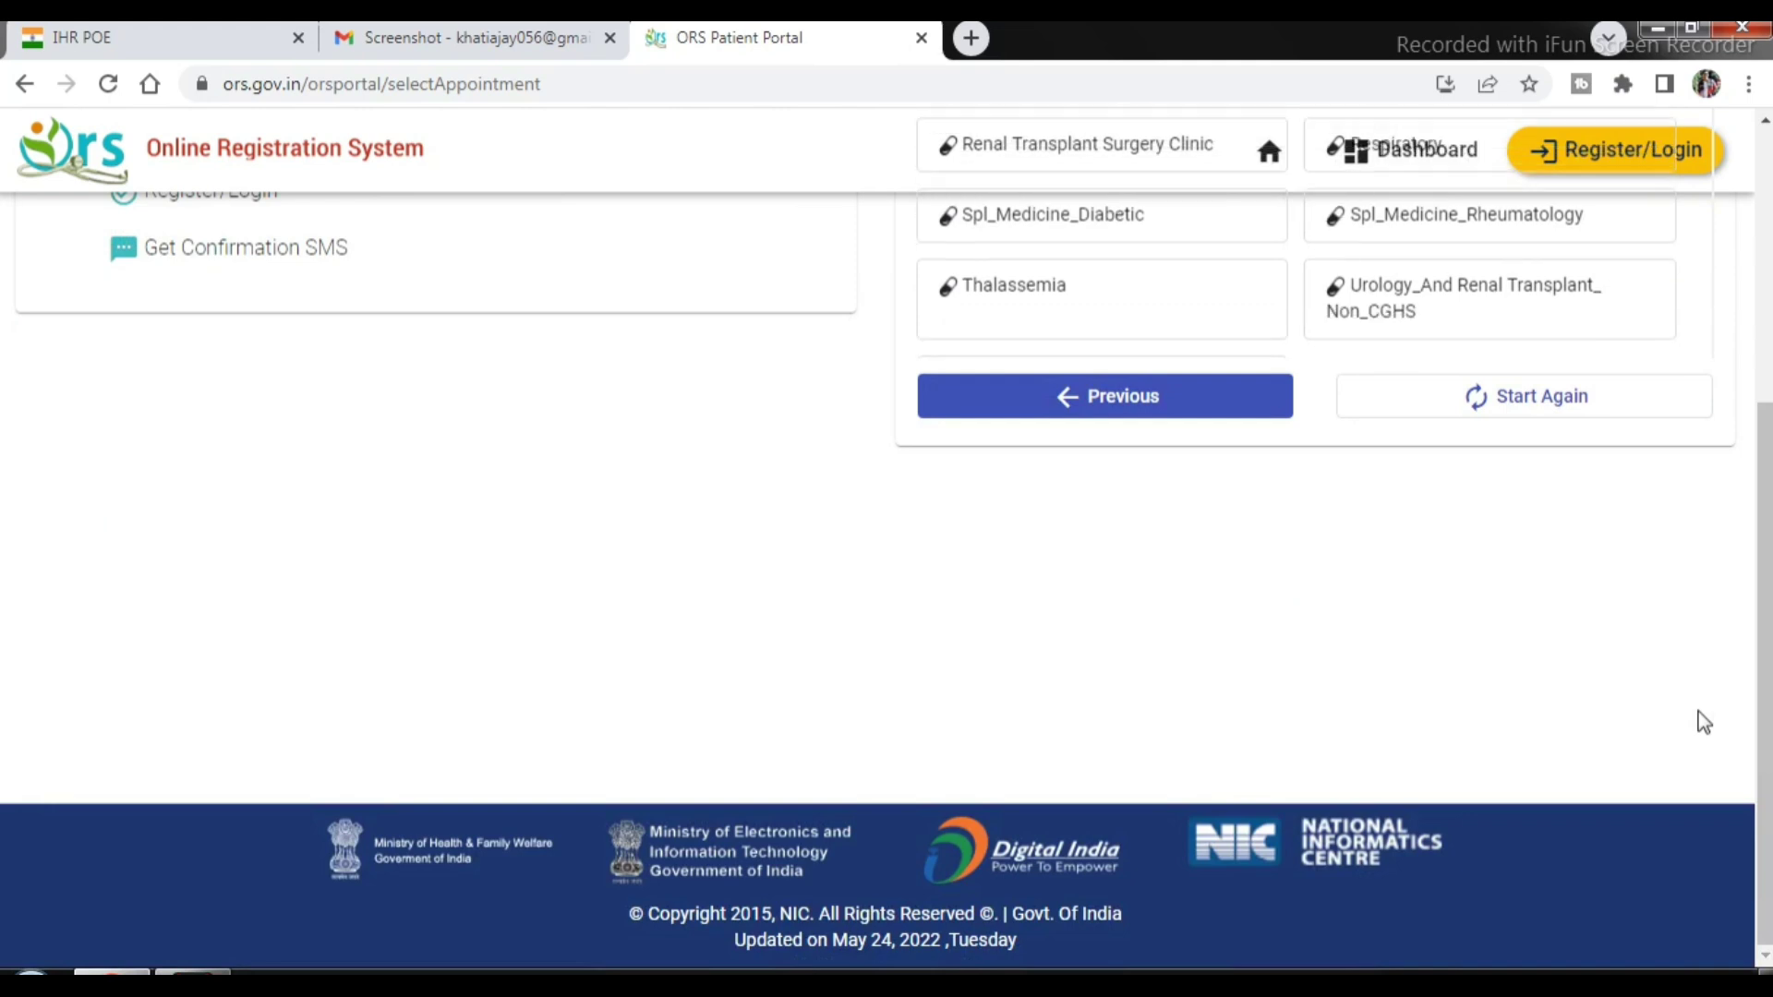
scroll(1757, 634, up, 3)
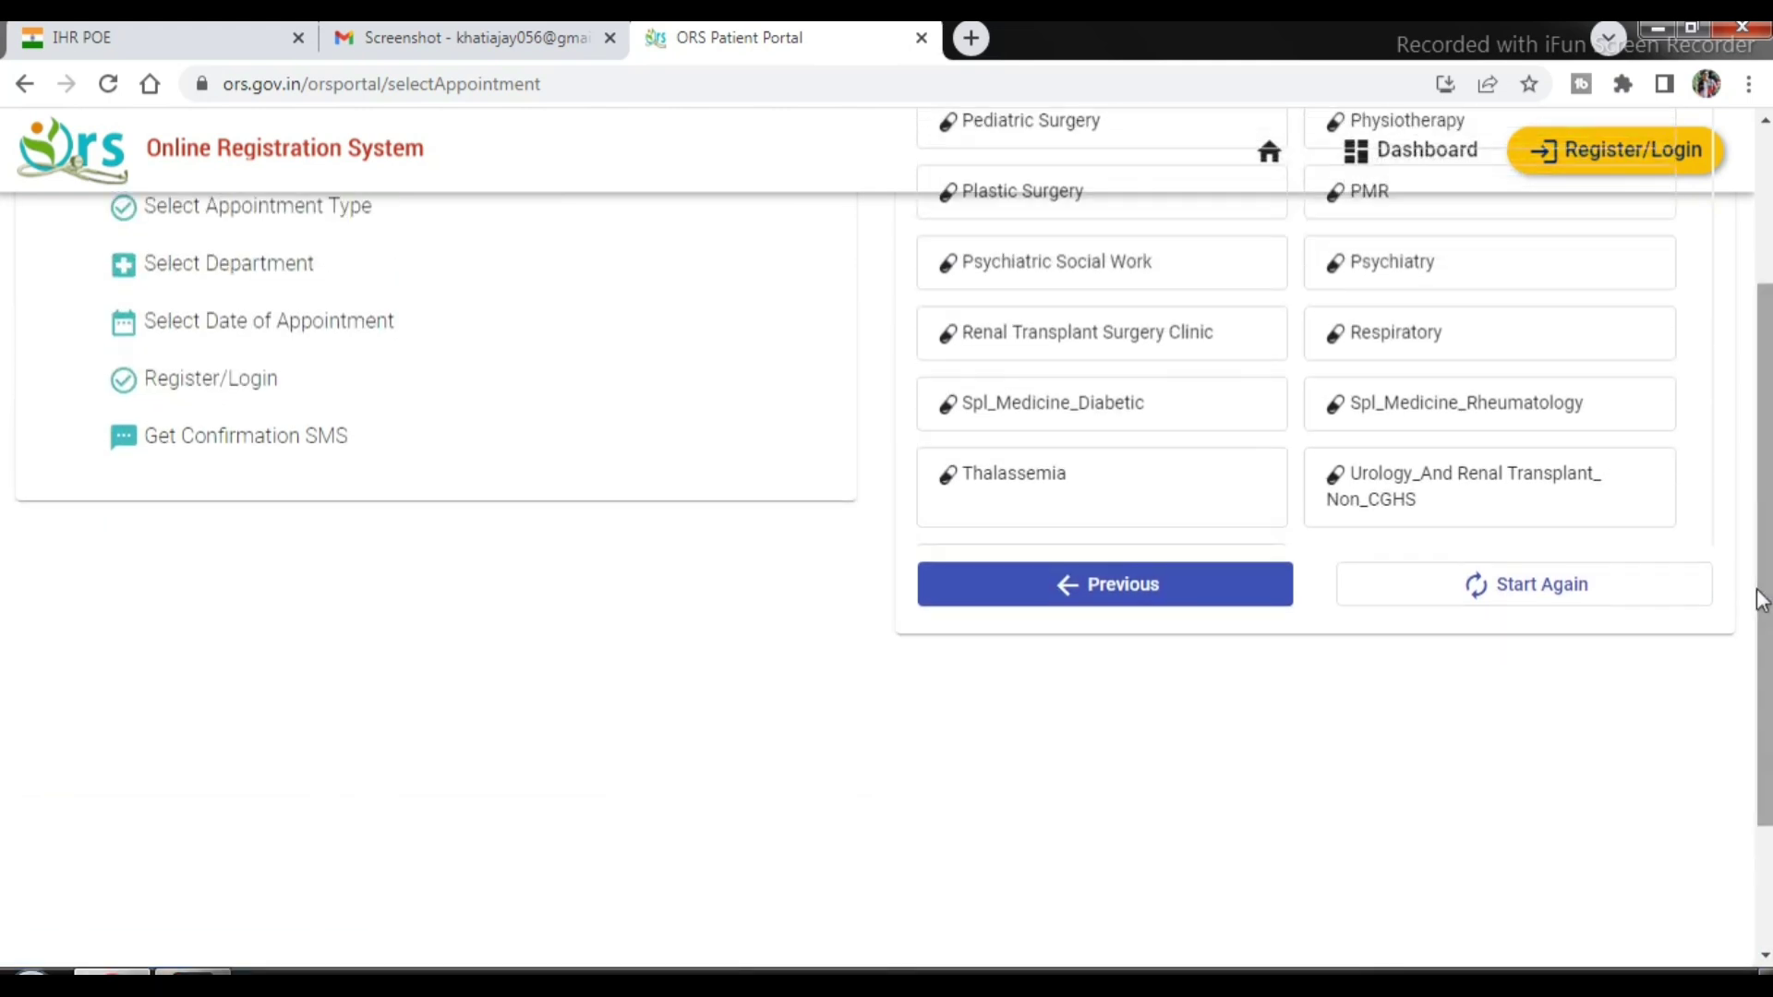
scroll(1704, 622, down, 1)
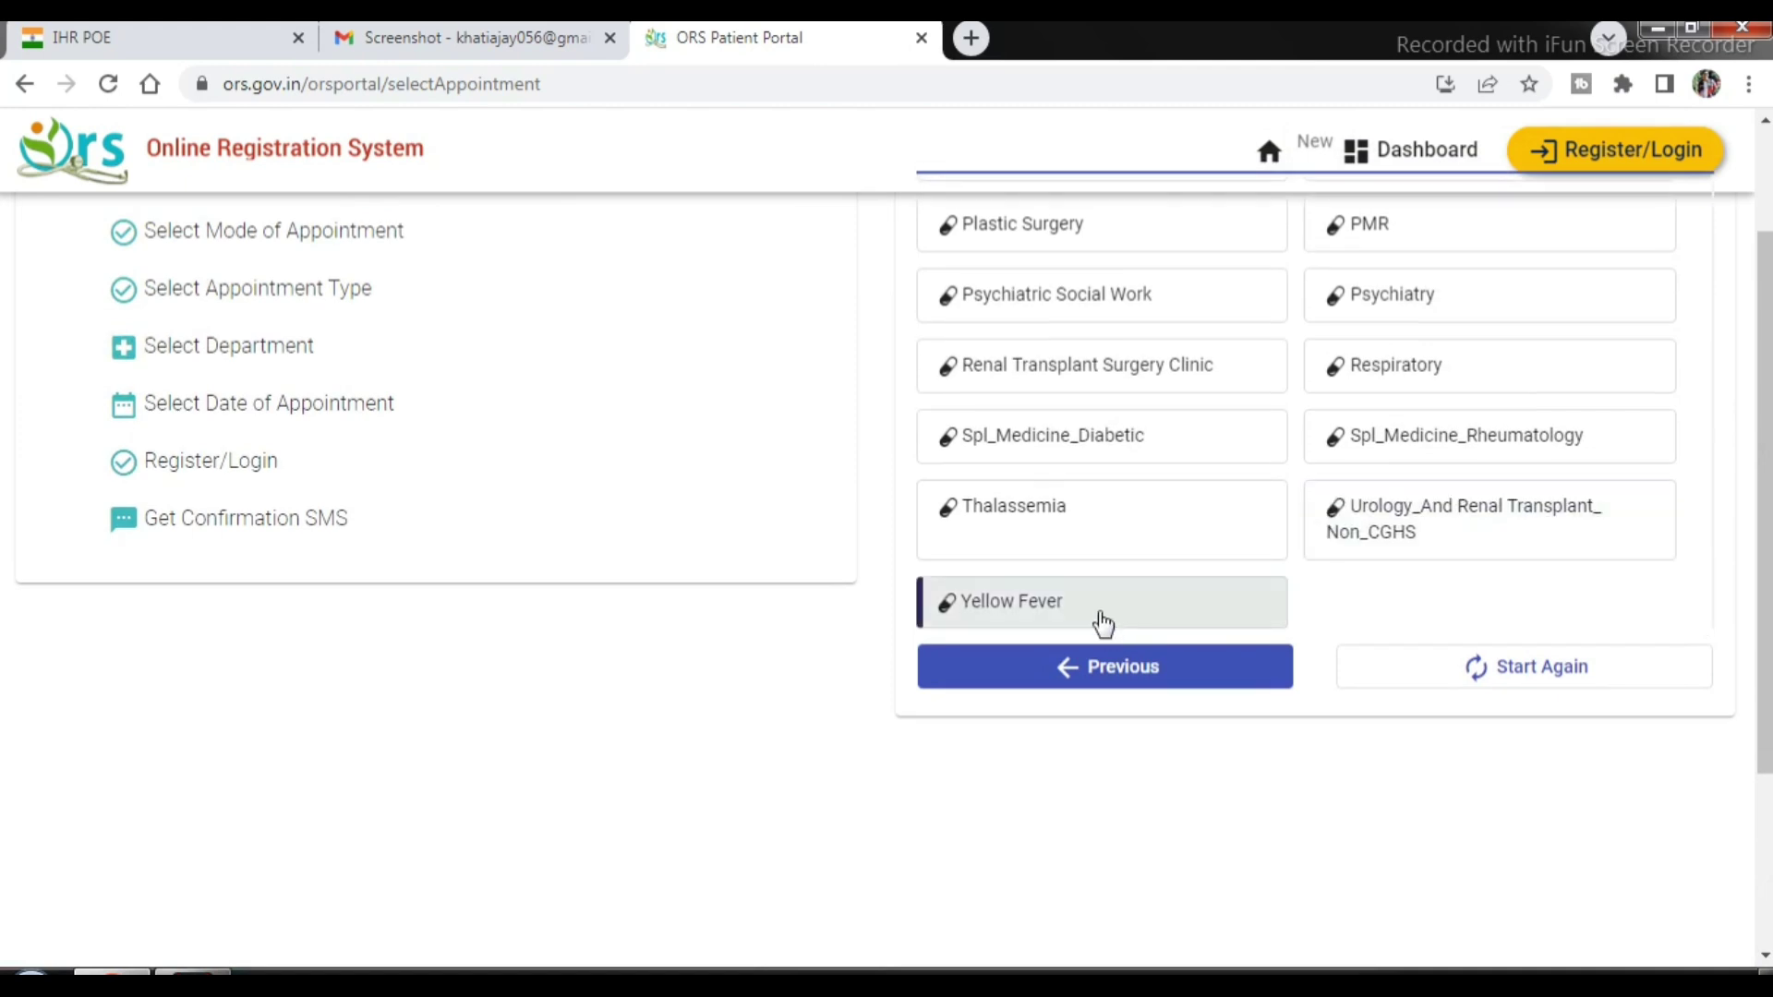
click(1069, 602)
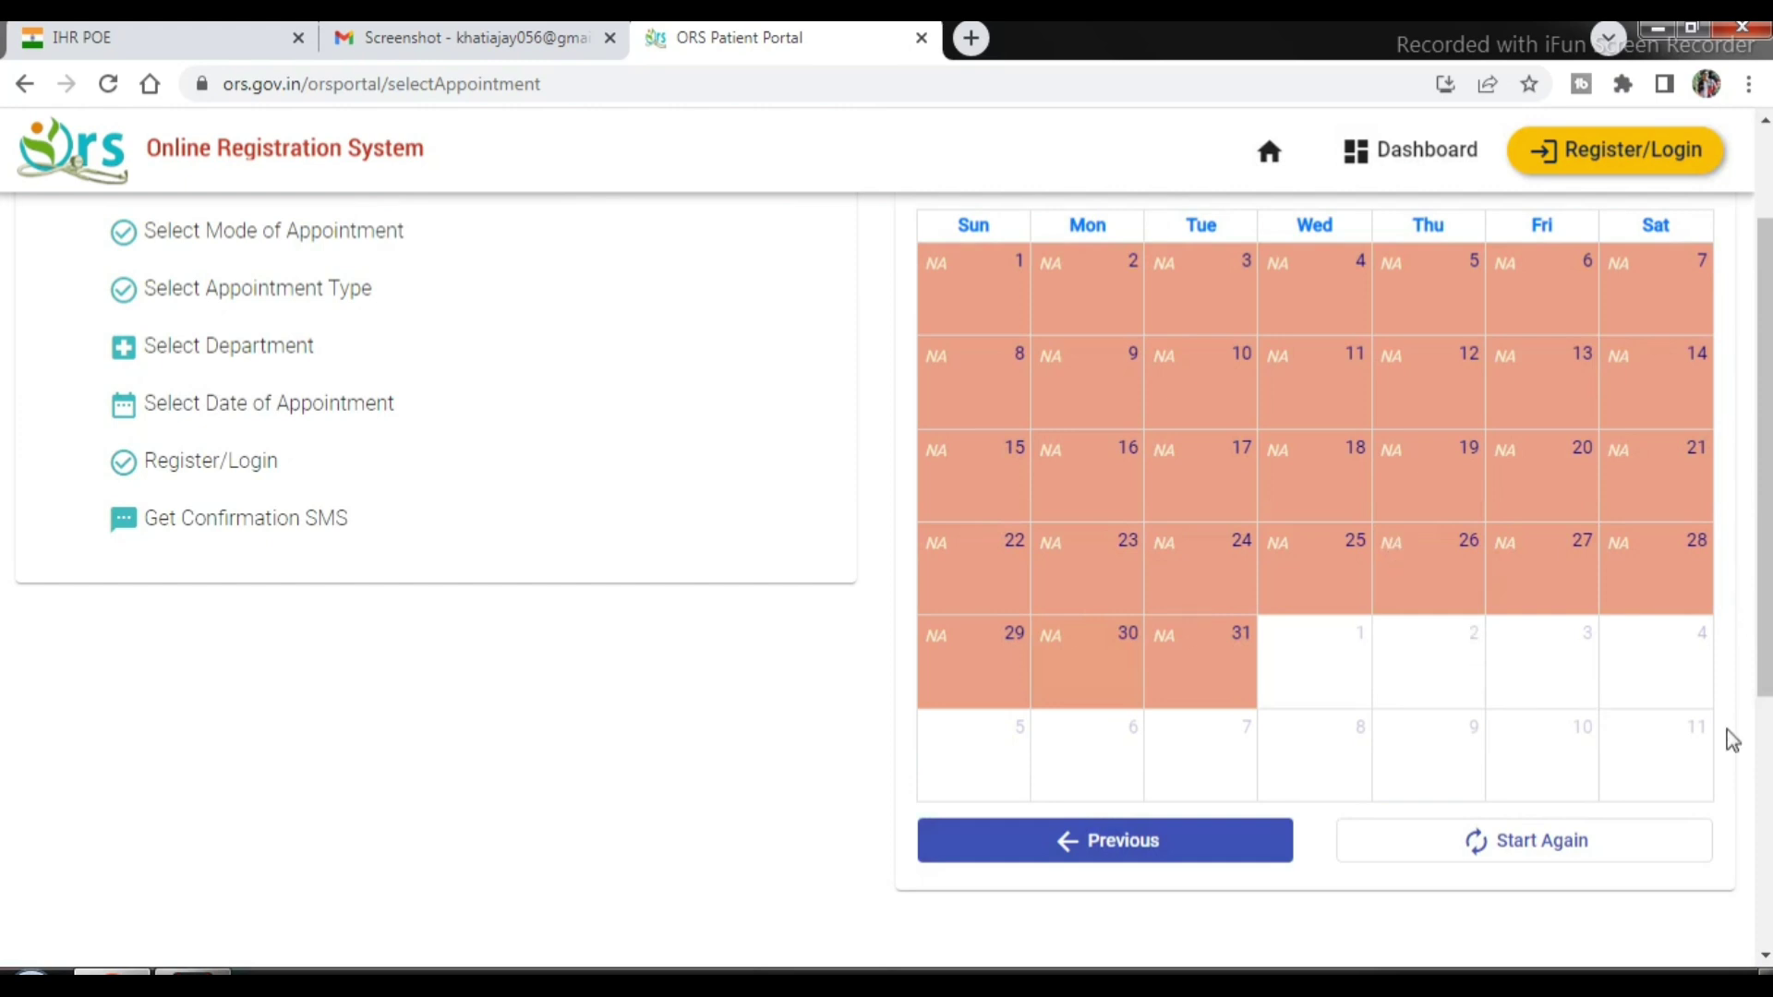
scroll(1733, 739, up, 2)
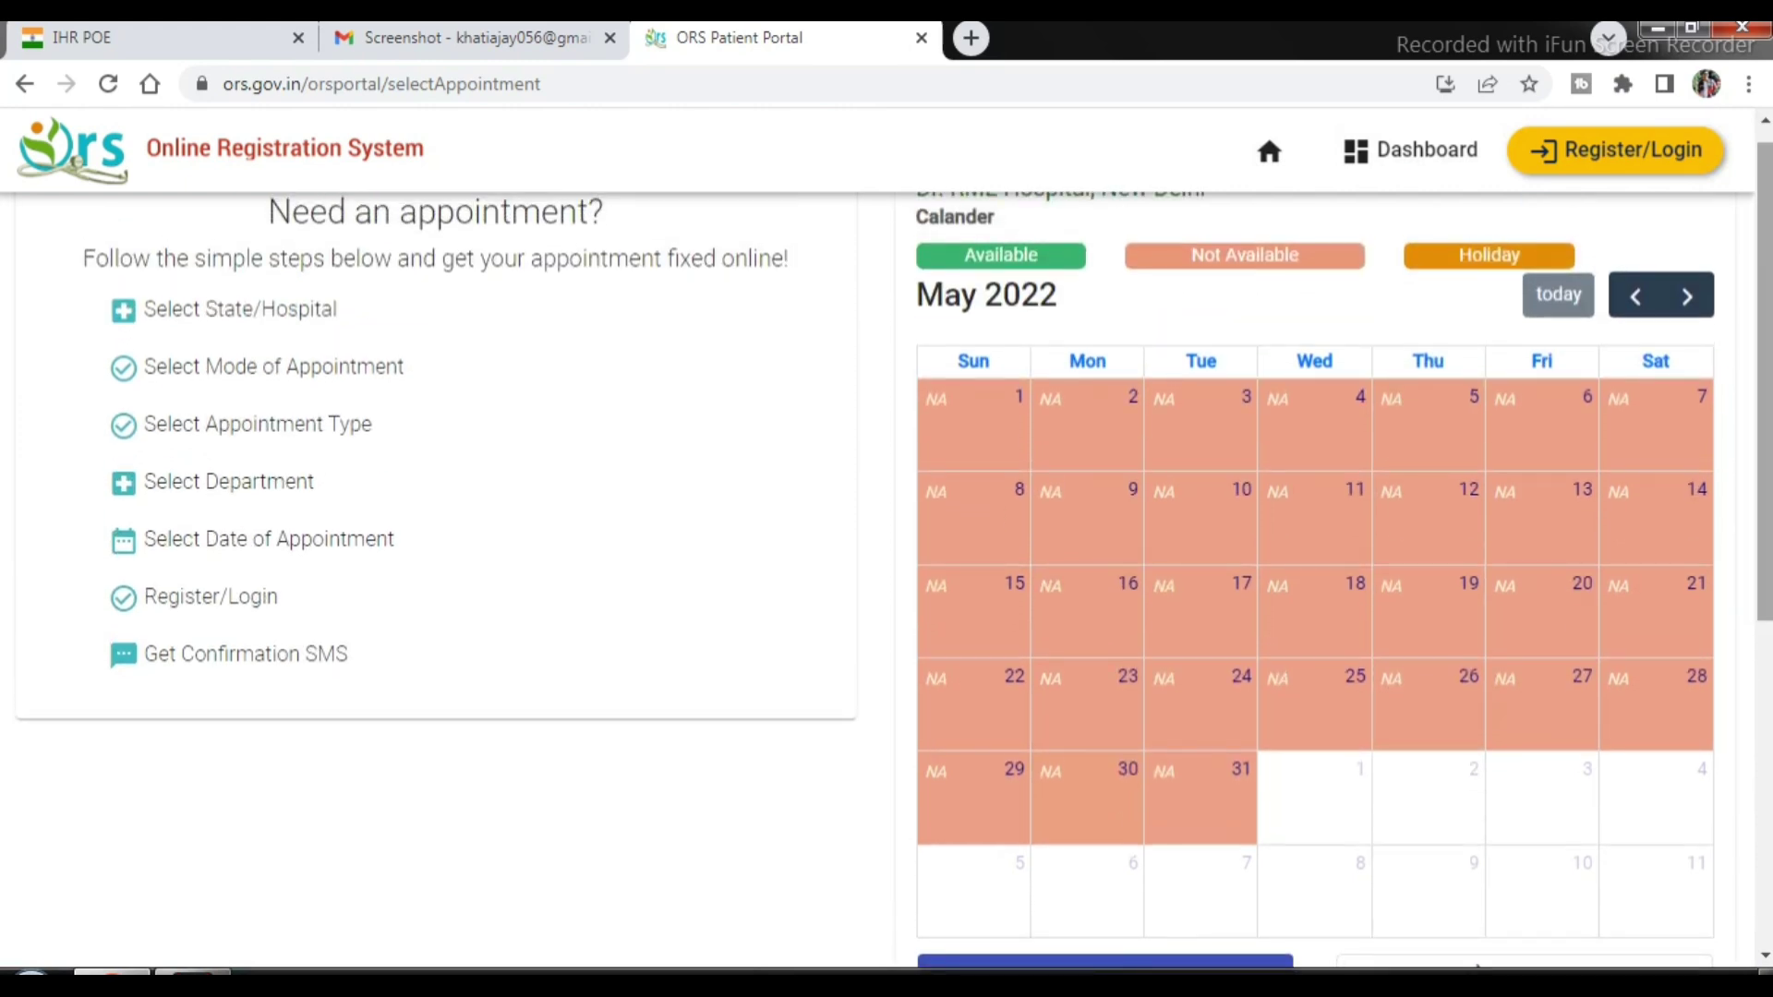
scroll(1217, 506, up, 1)
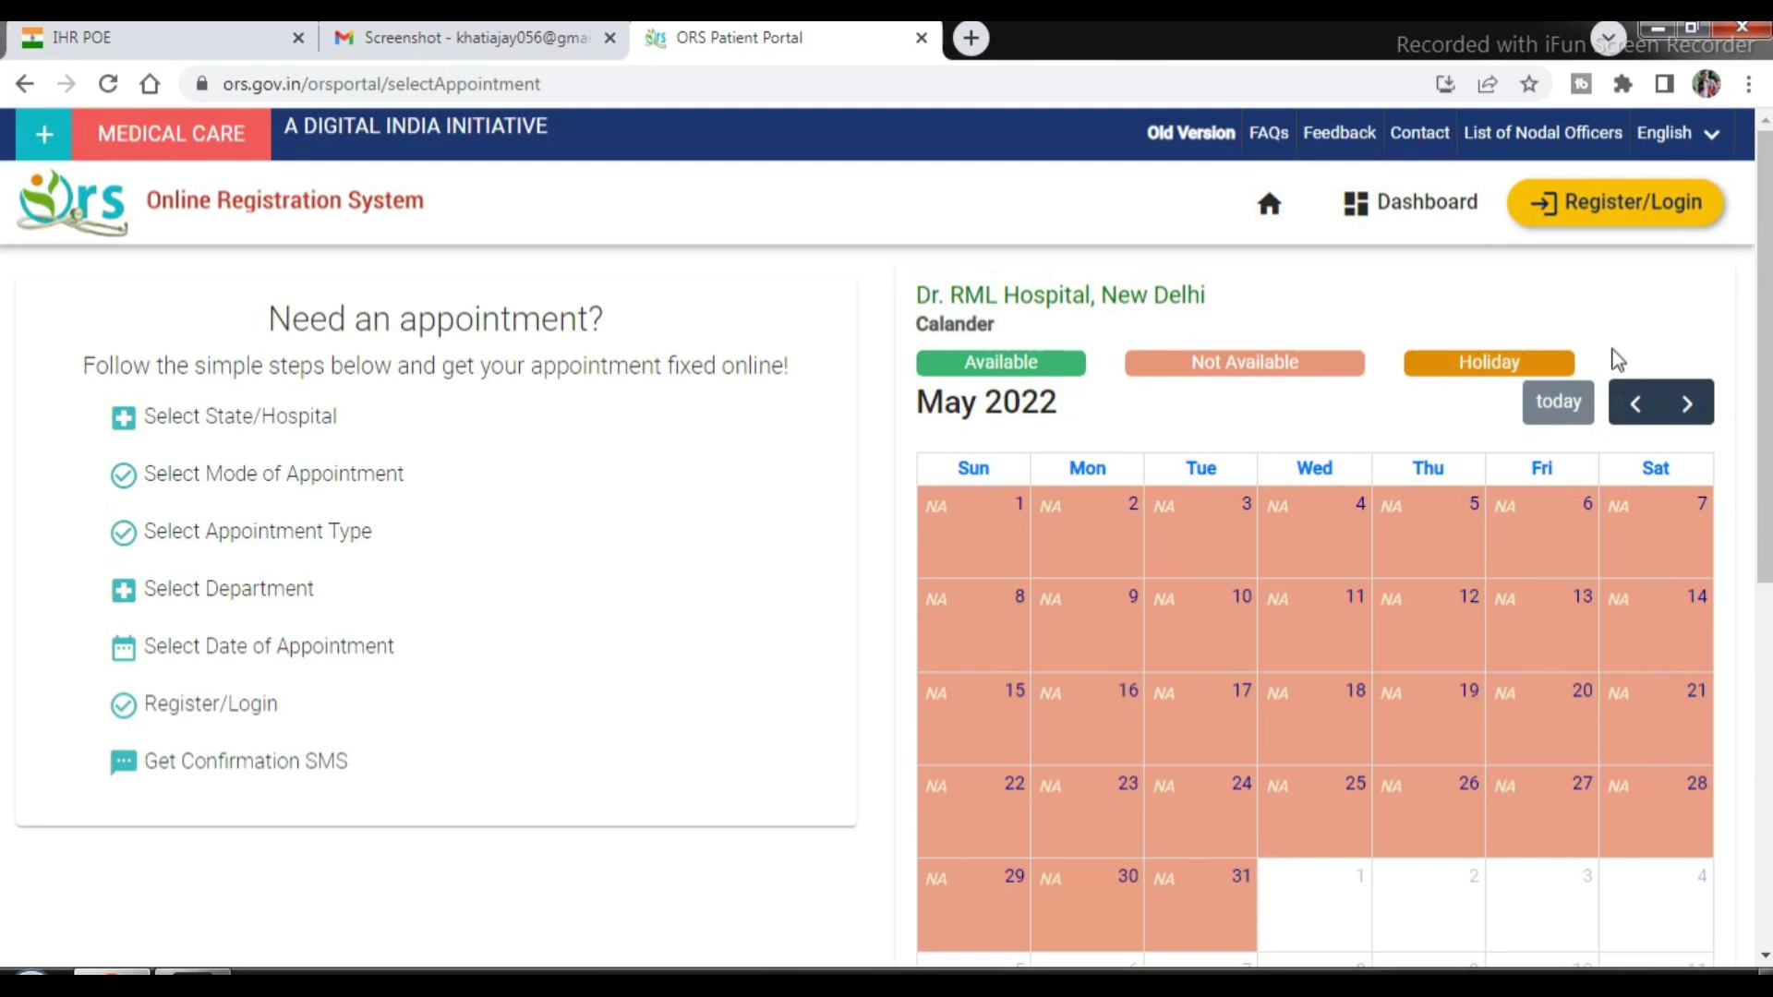
Compare the available Yellow Fever dates in June and July 2022 and confirm the appointment for 15 June 2022.
scroll(1764, 457, down, 1)
drag(1769, 468, 1769, 482)
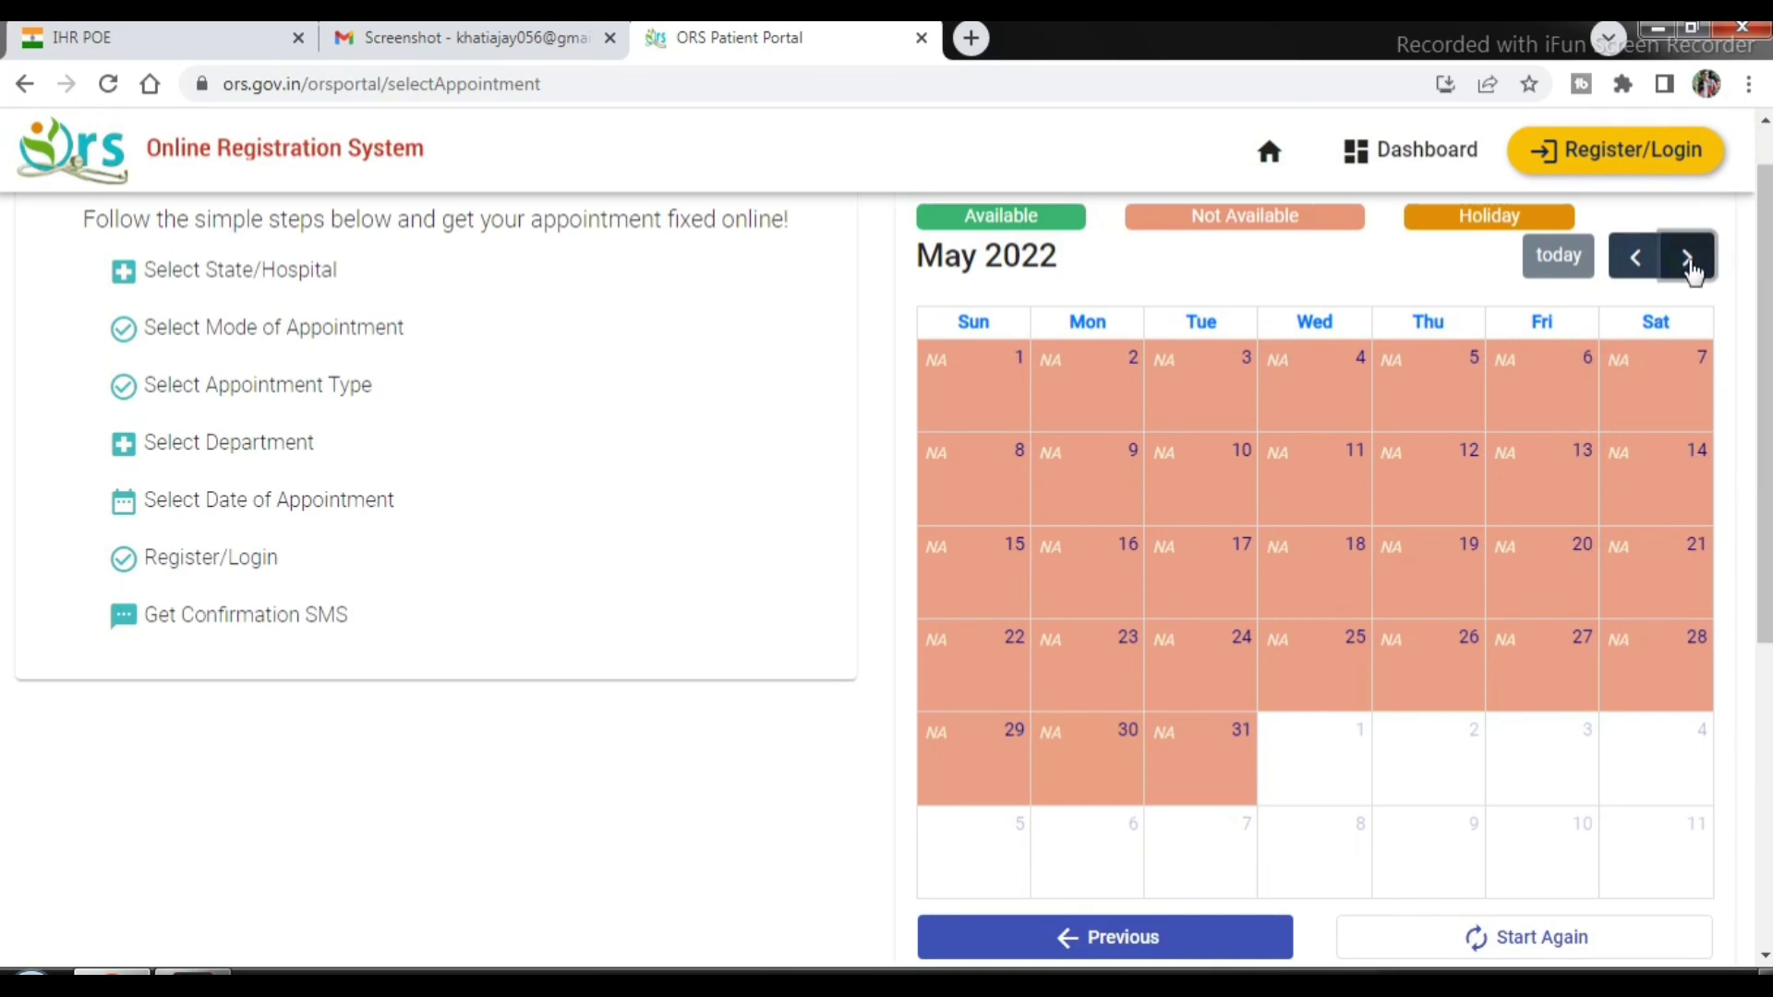
click(1689, 260)
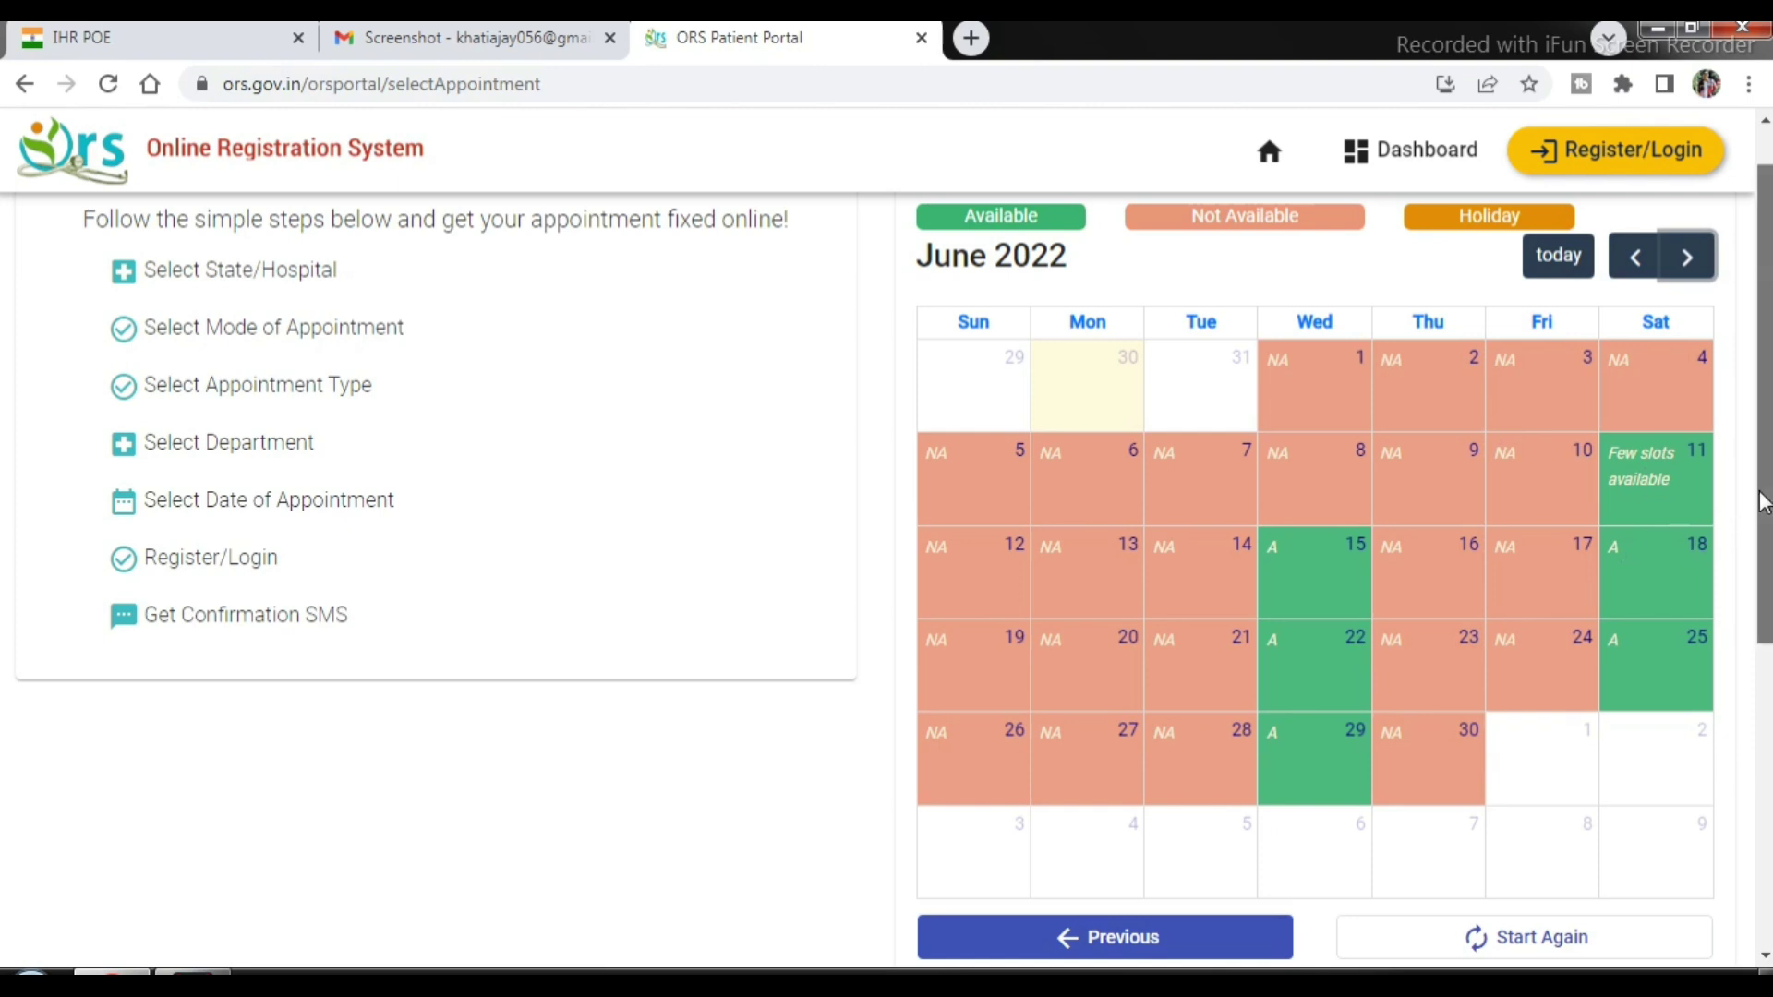
drag(1764, 501, 1765, 483)
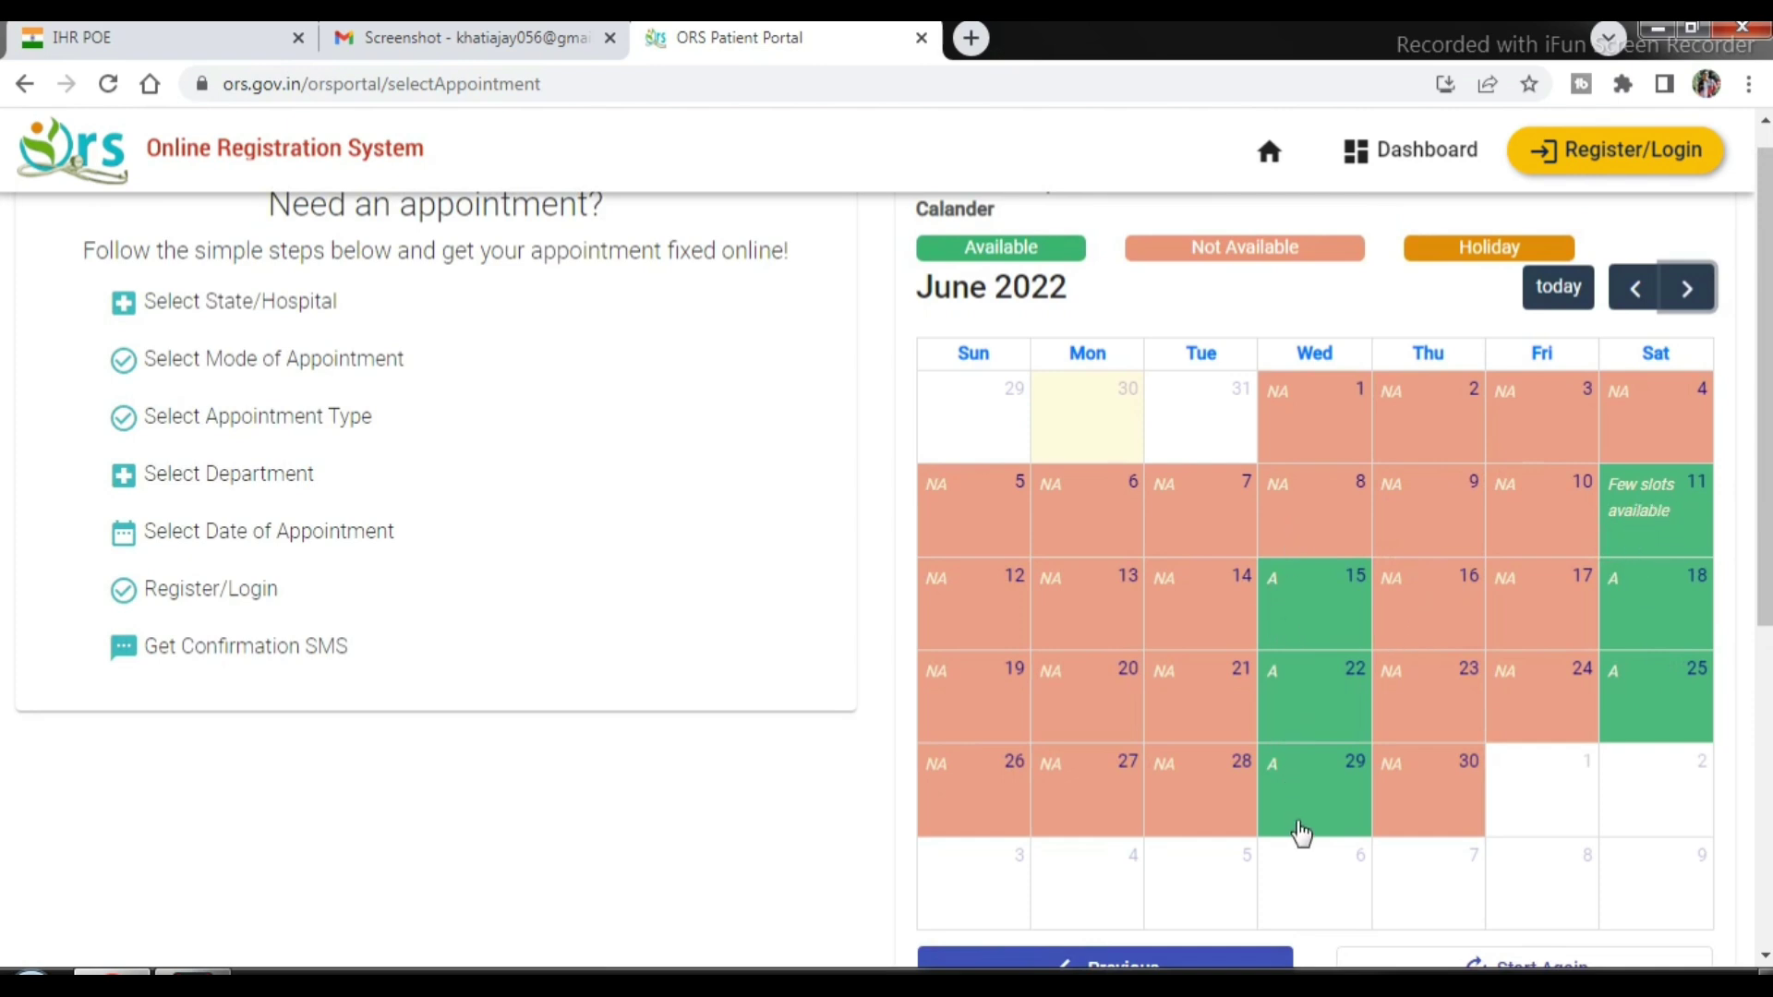
click(1684, 287)
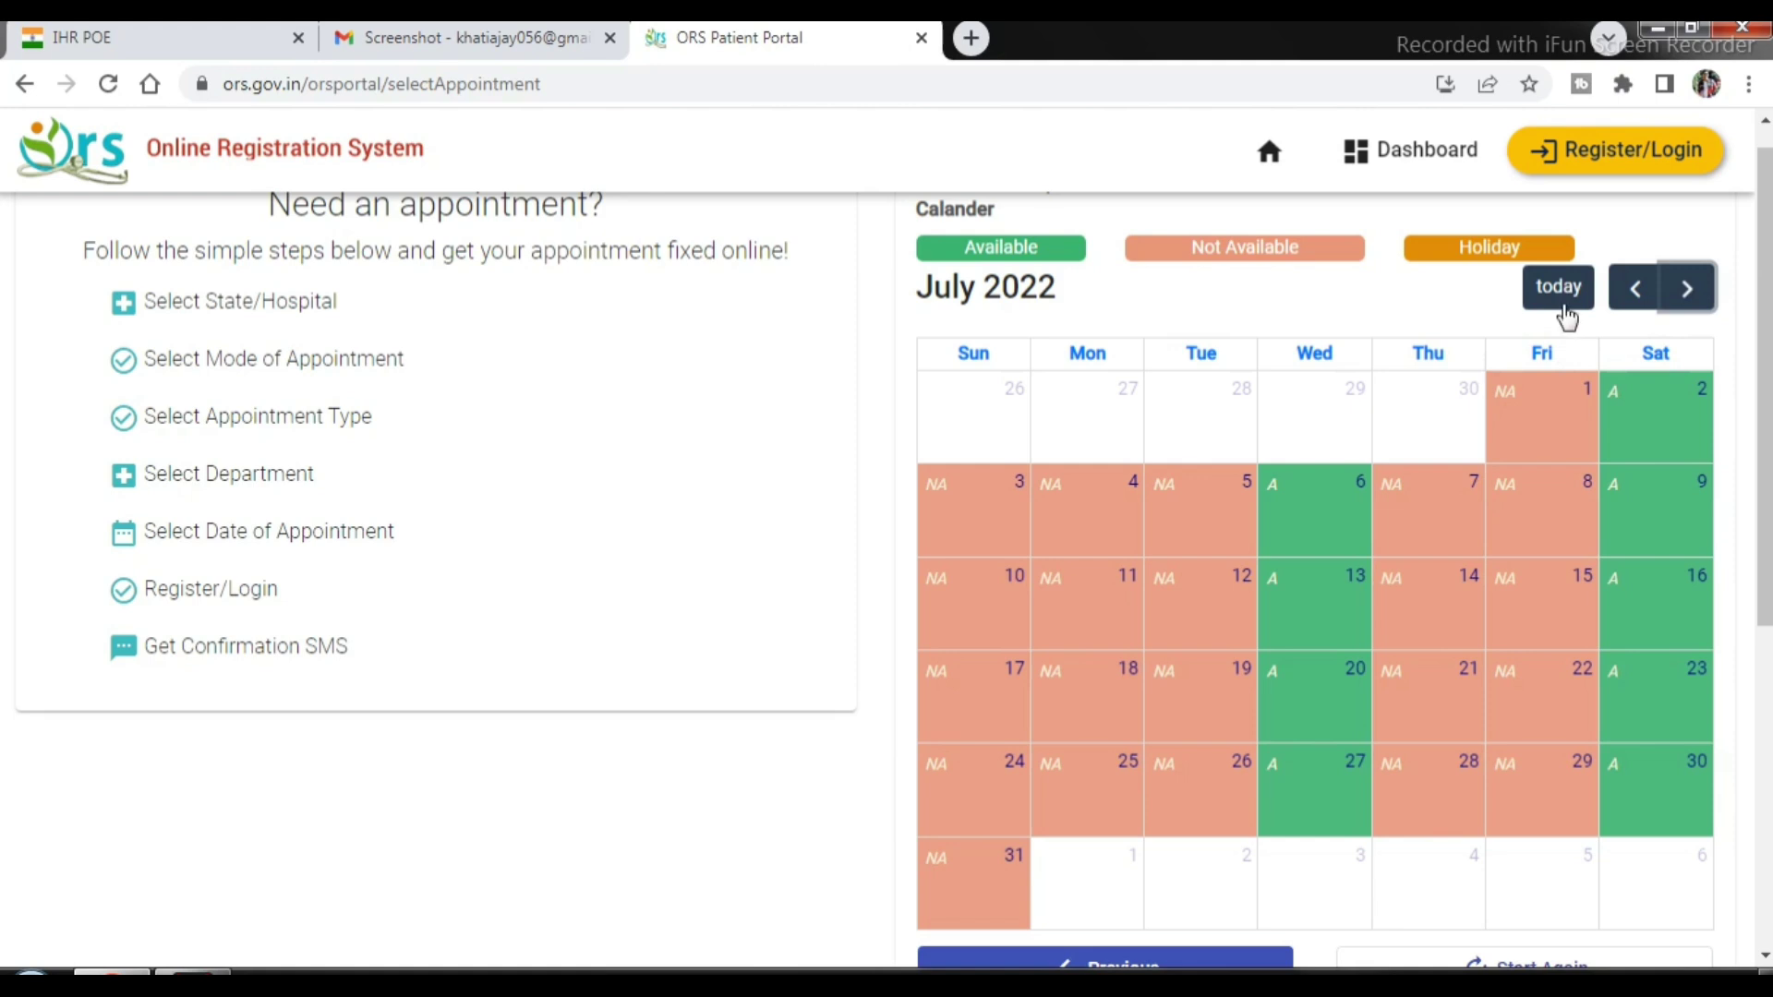
click(1632, 292)
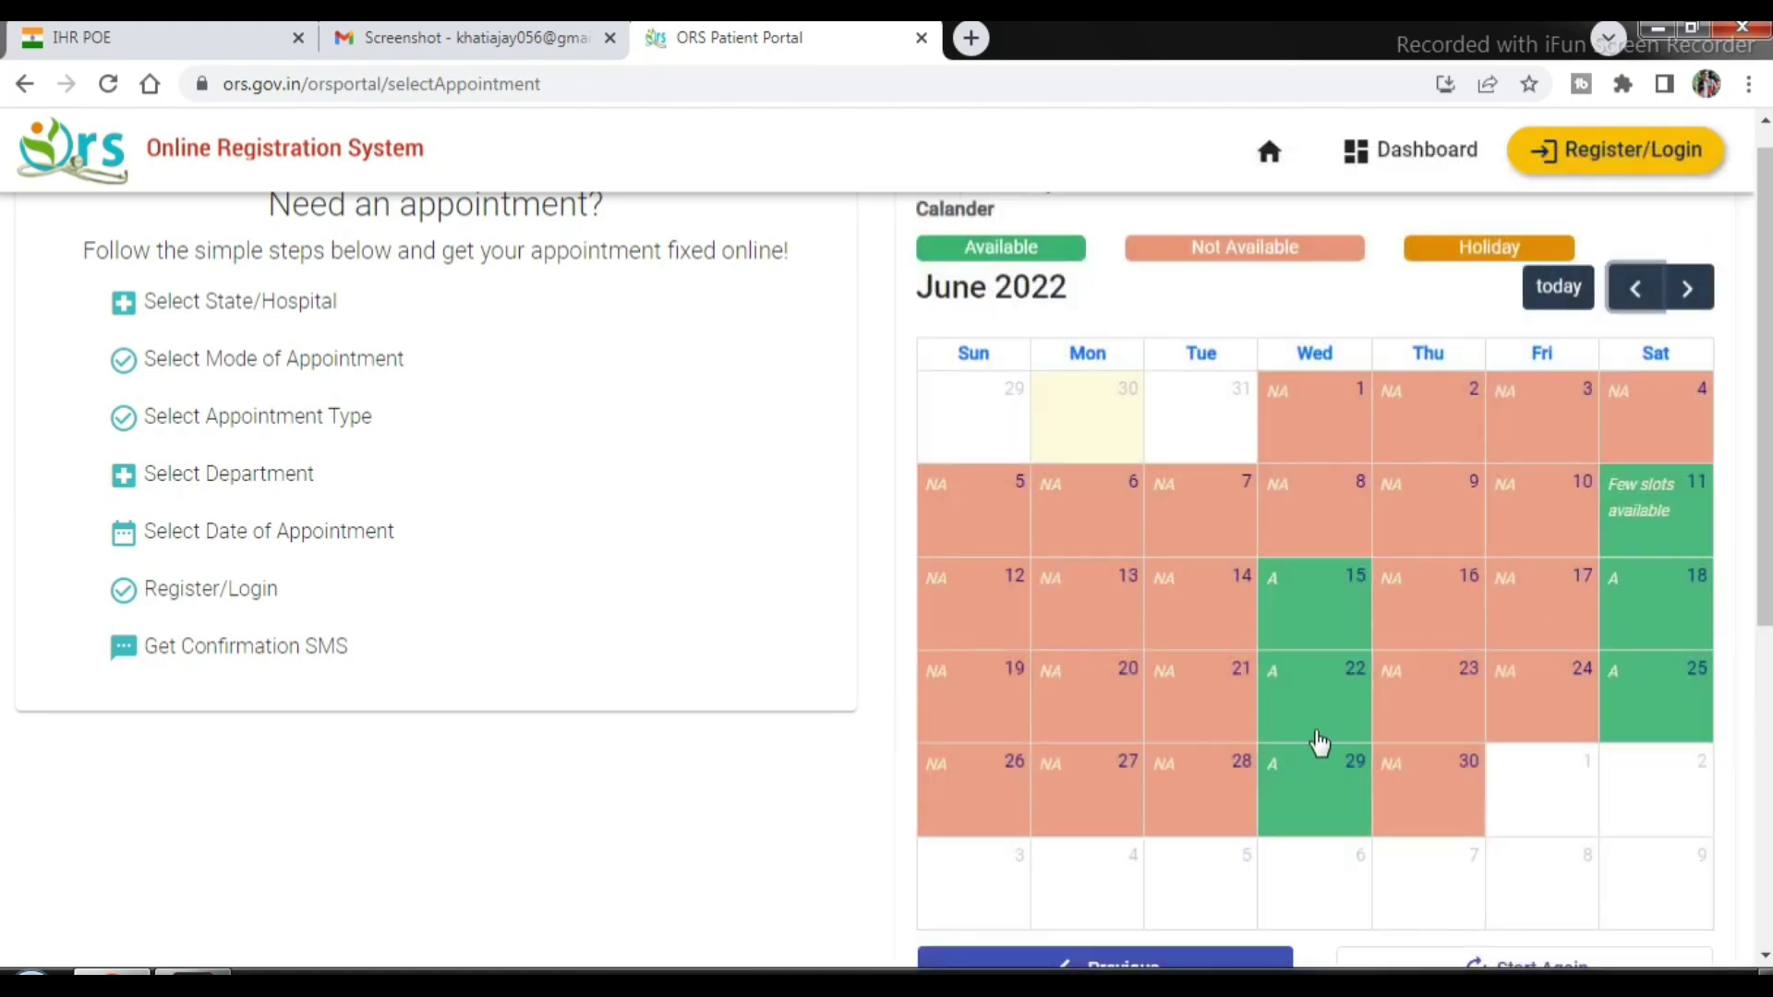
click(1338, 609)
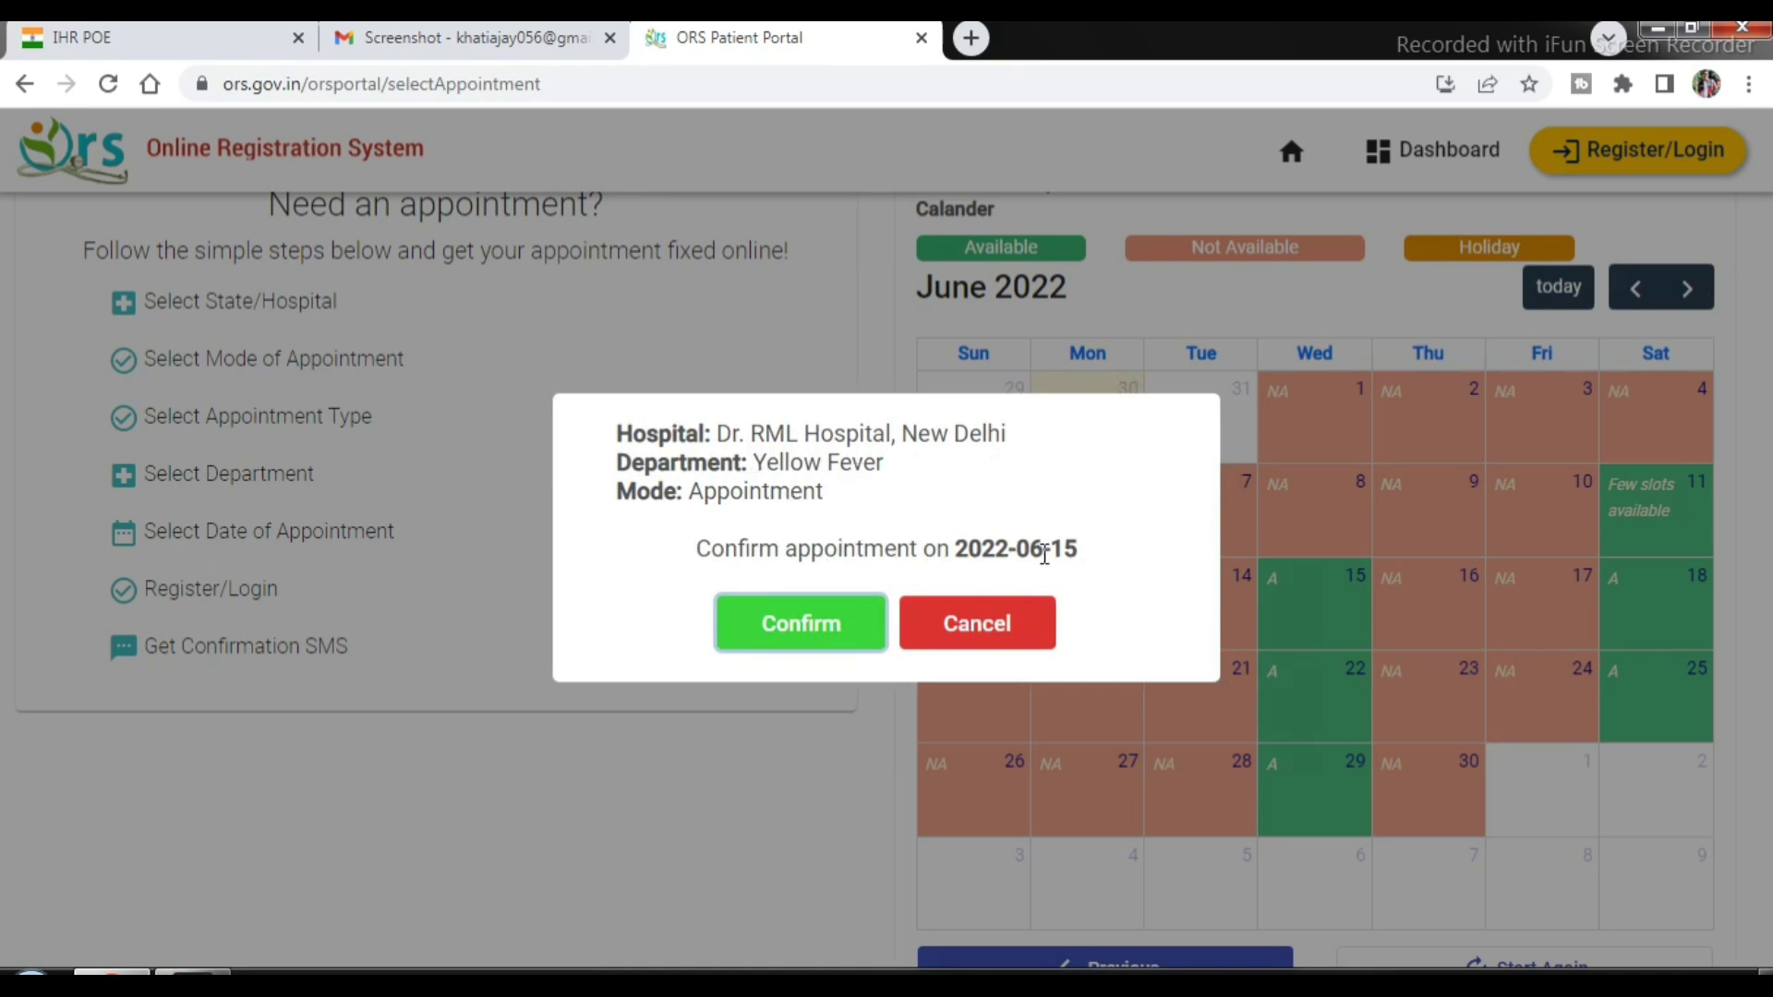
click(810, 631)
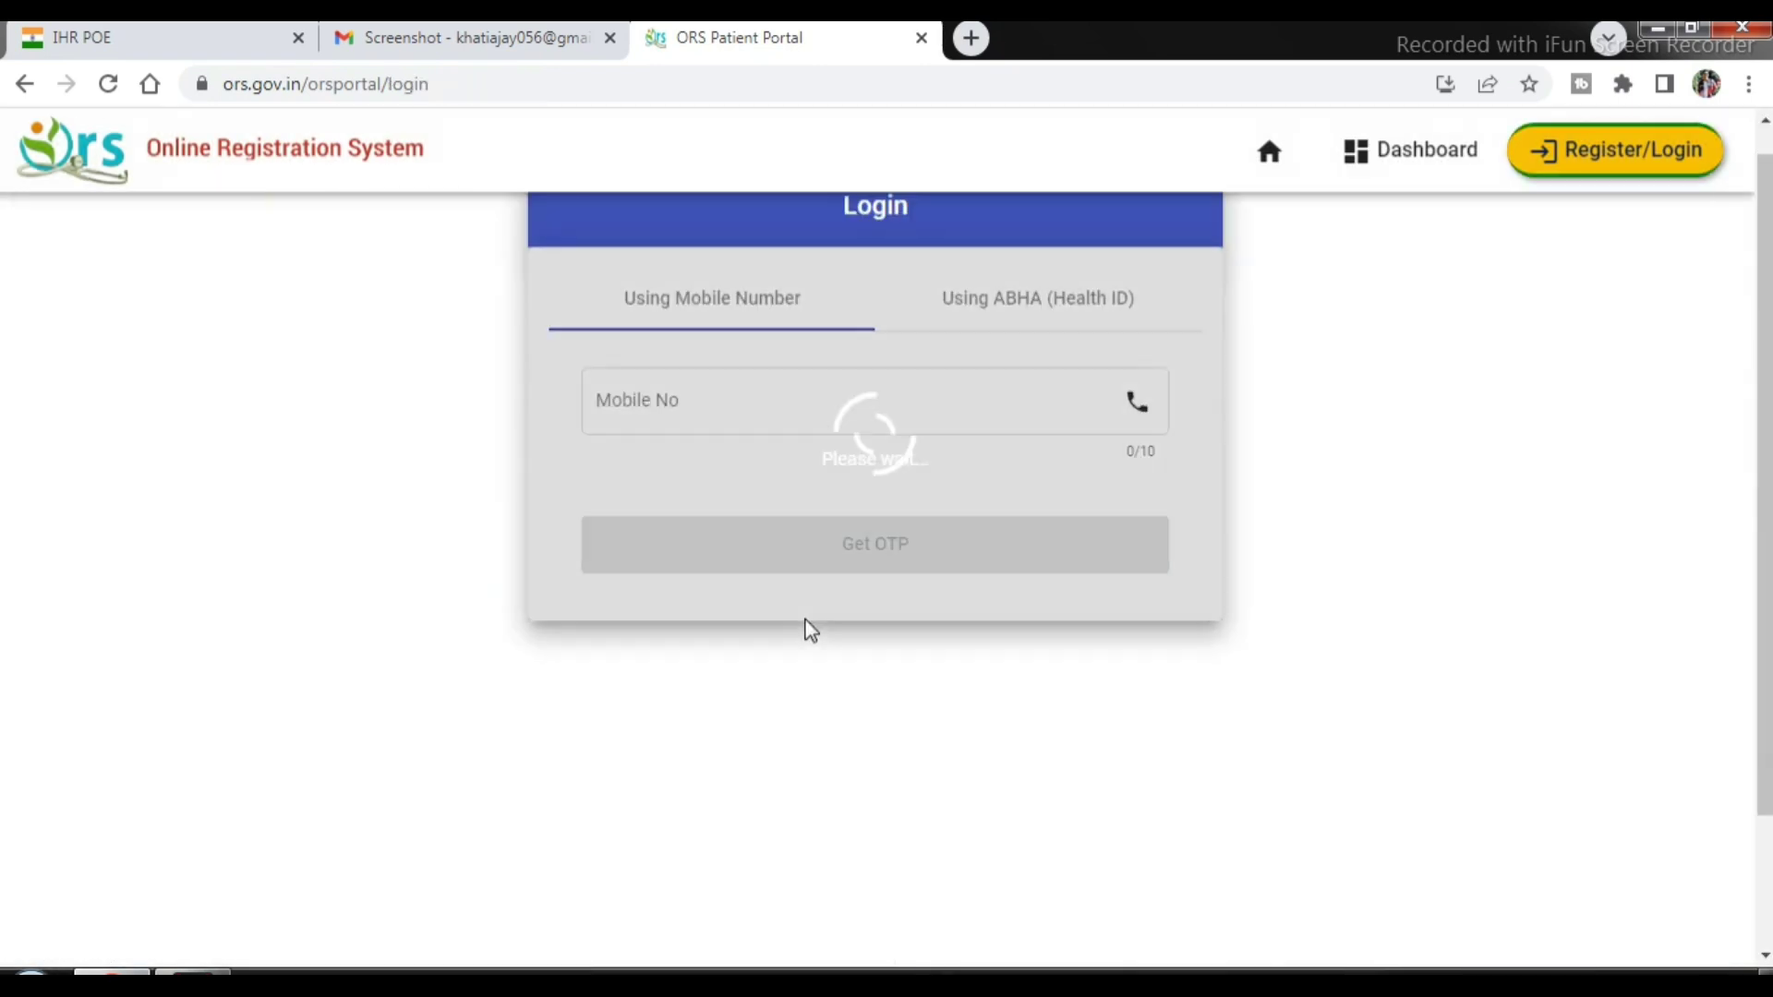
Log in with the mobile number by completing the captcha, requesting the OTP and entering the received code.
click(693, 399)
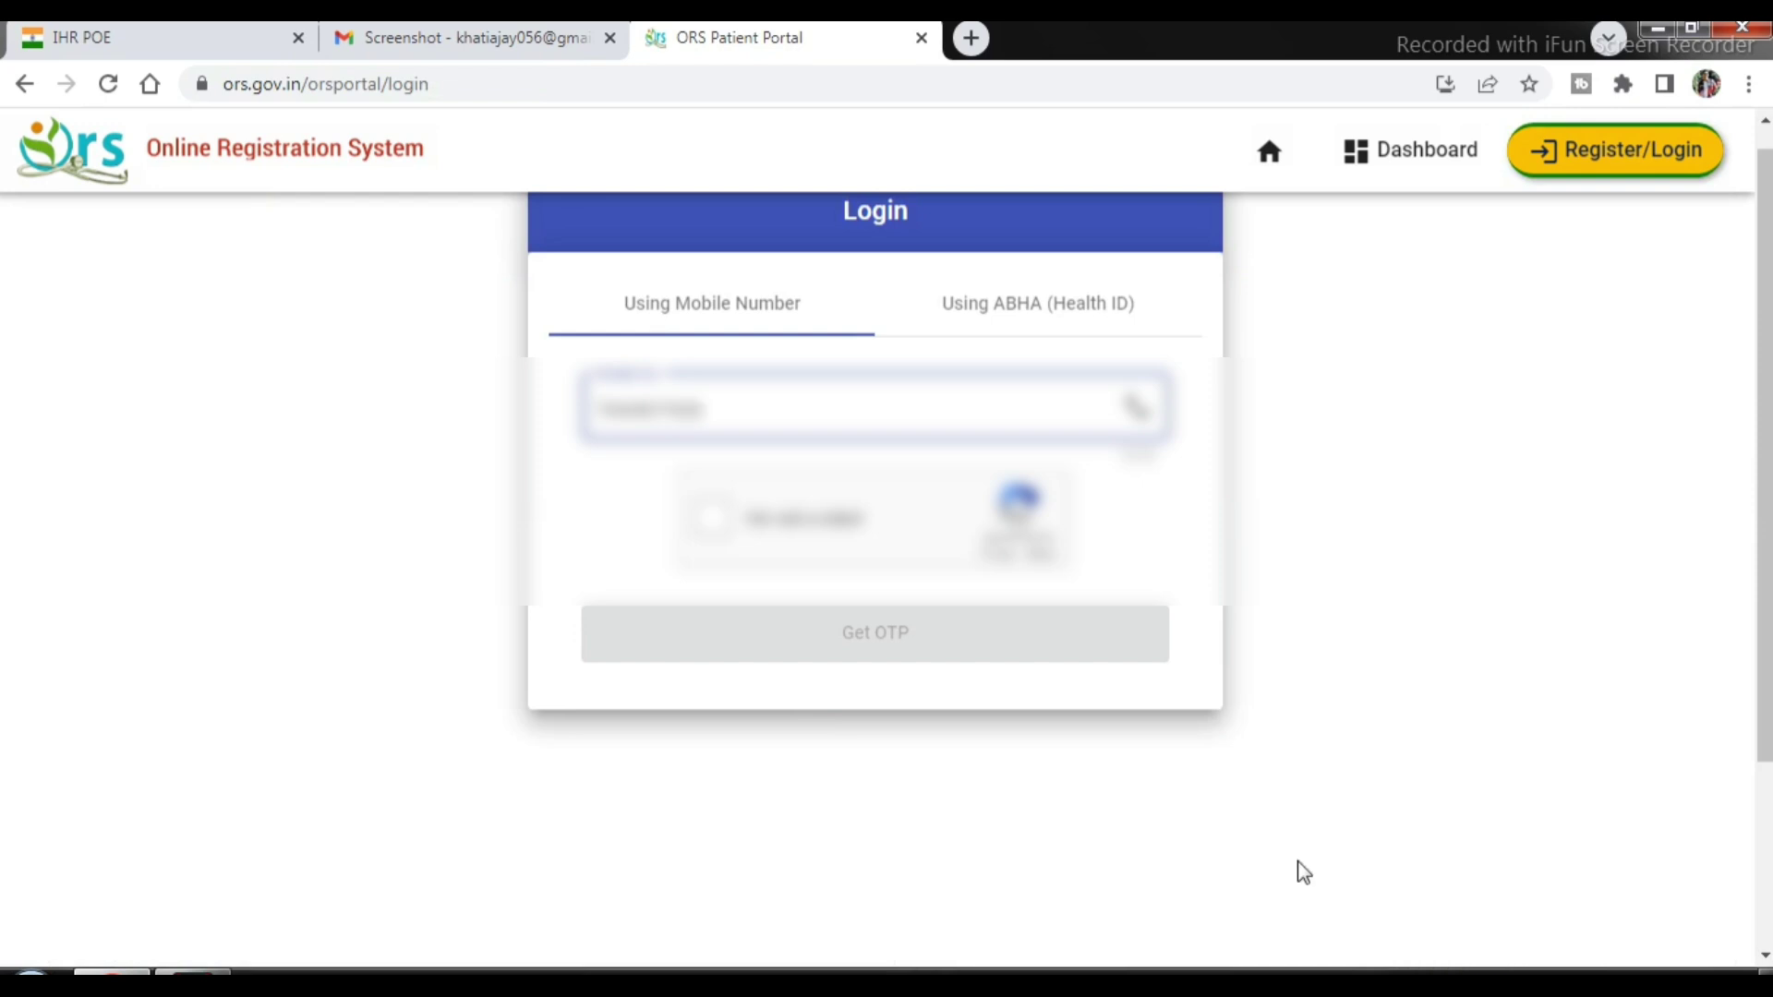
click(713, 521)
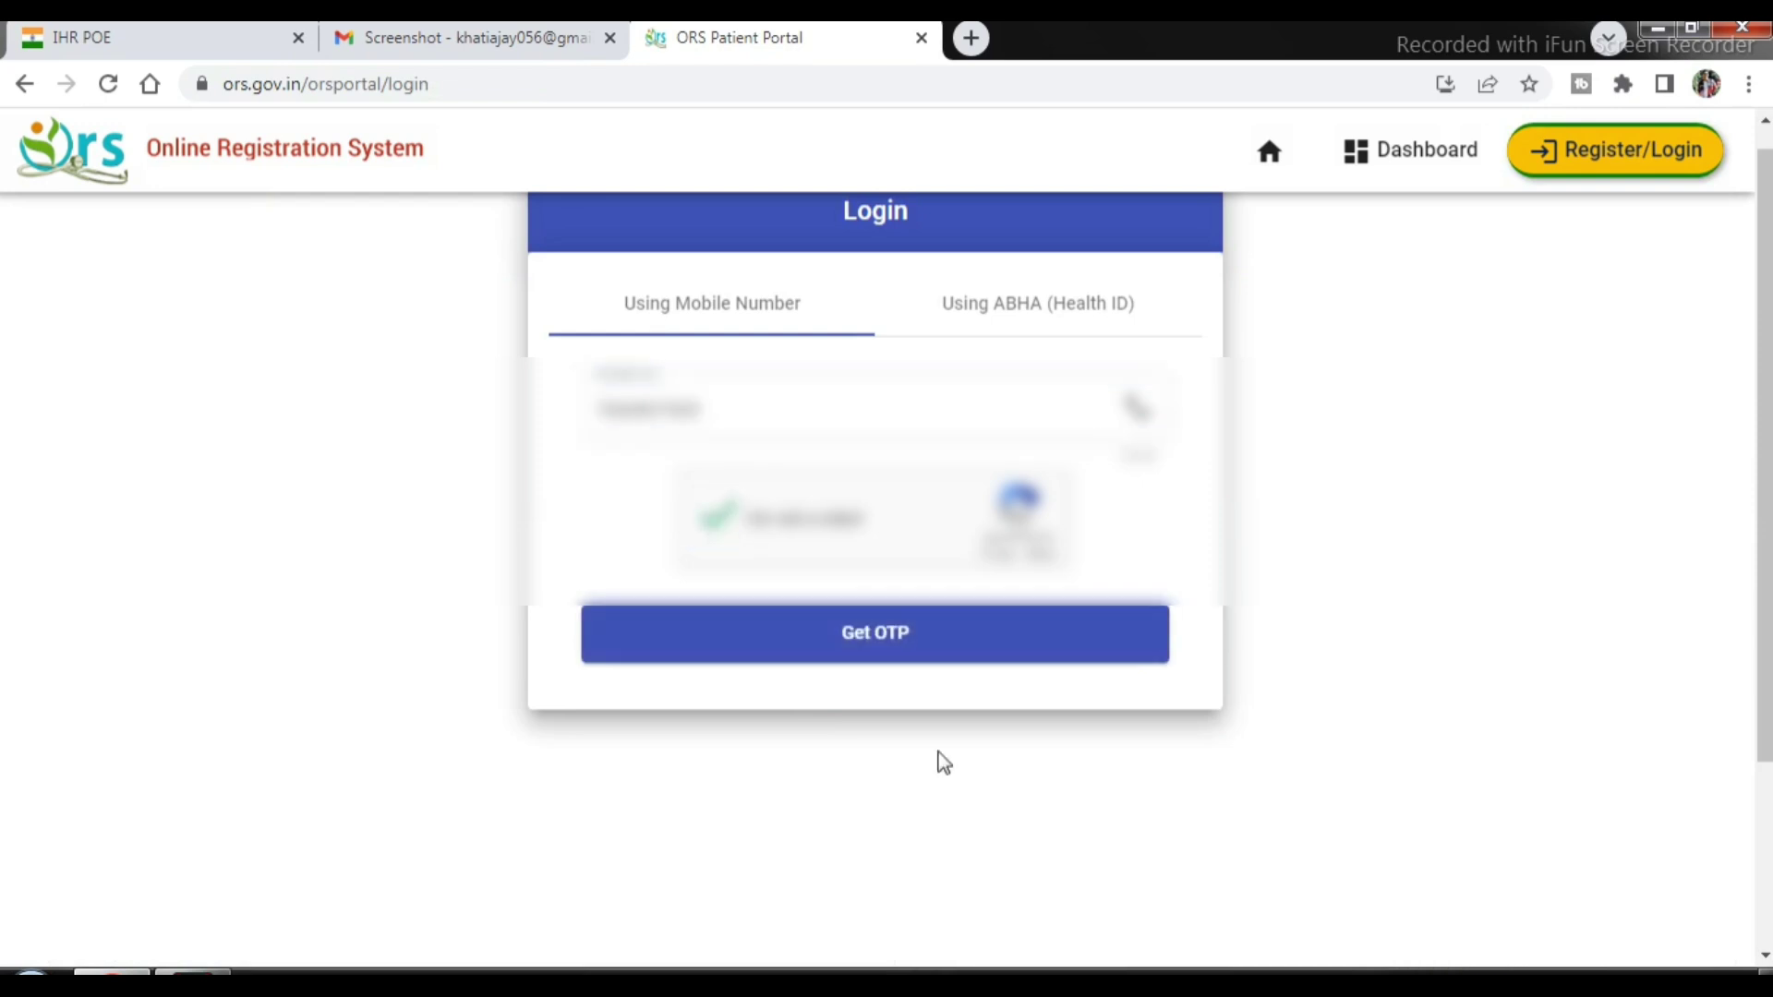
click(891, 645)
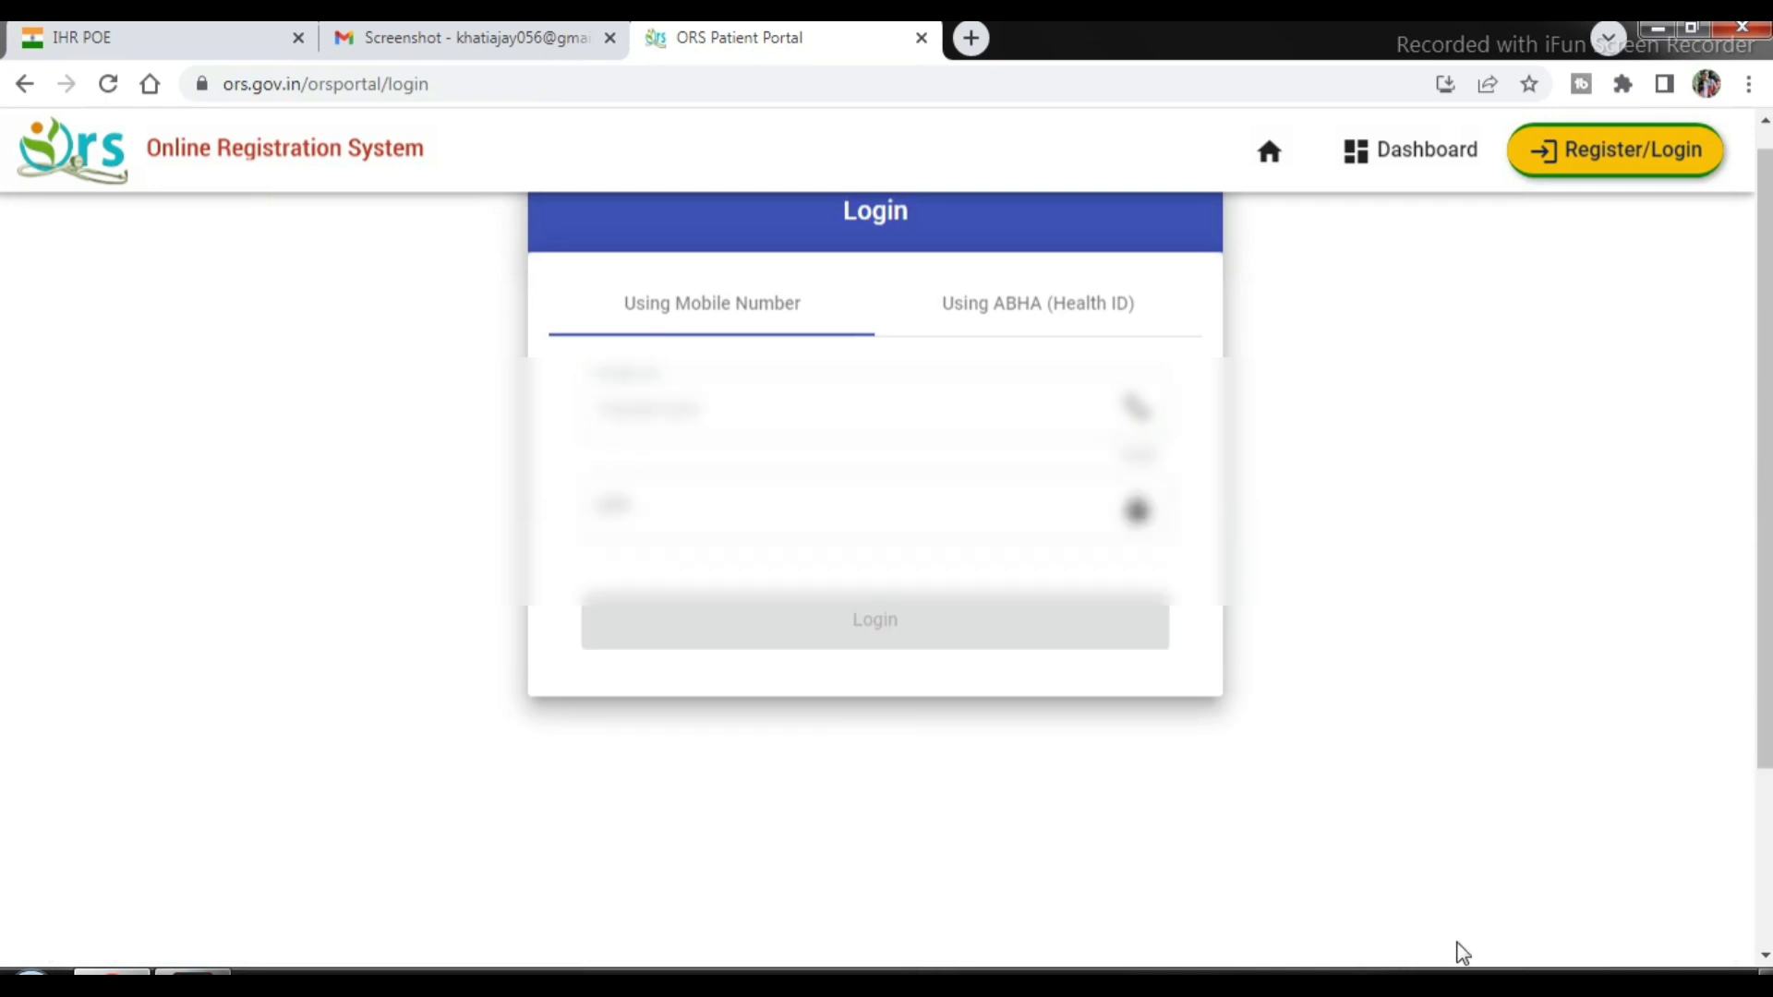
click(828, 508)
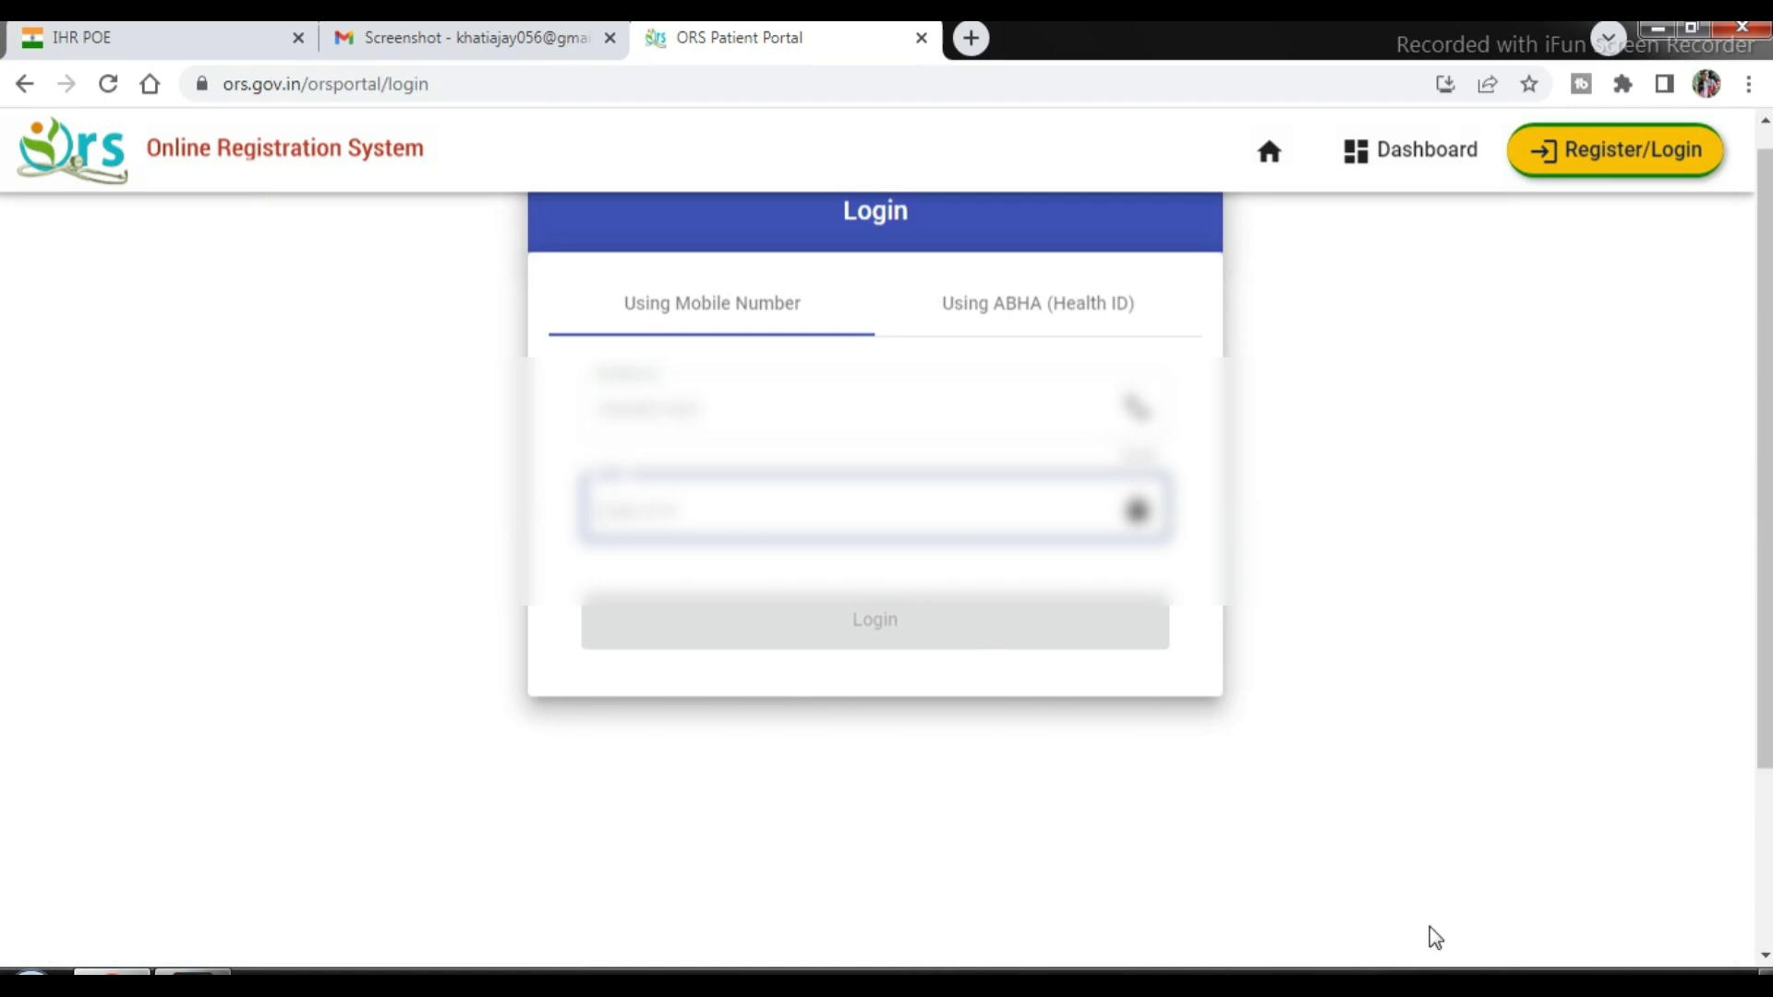
key(ctrl+v)
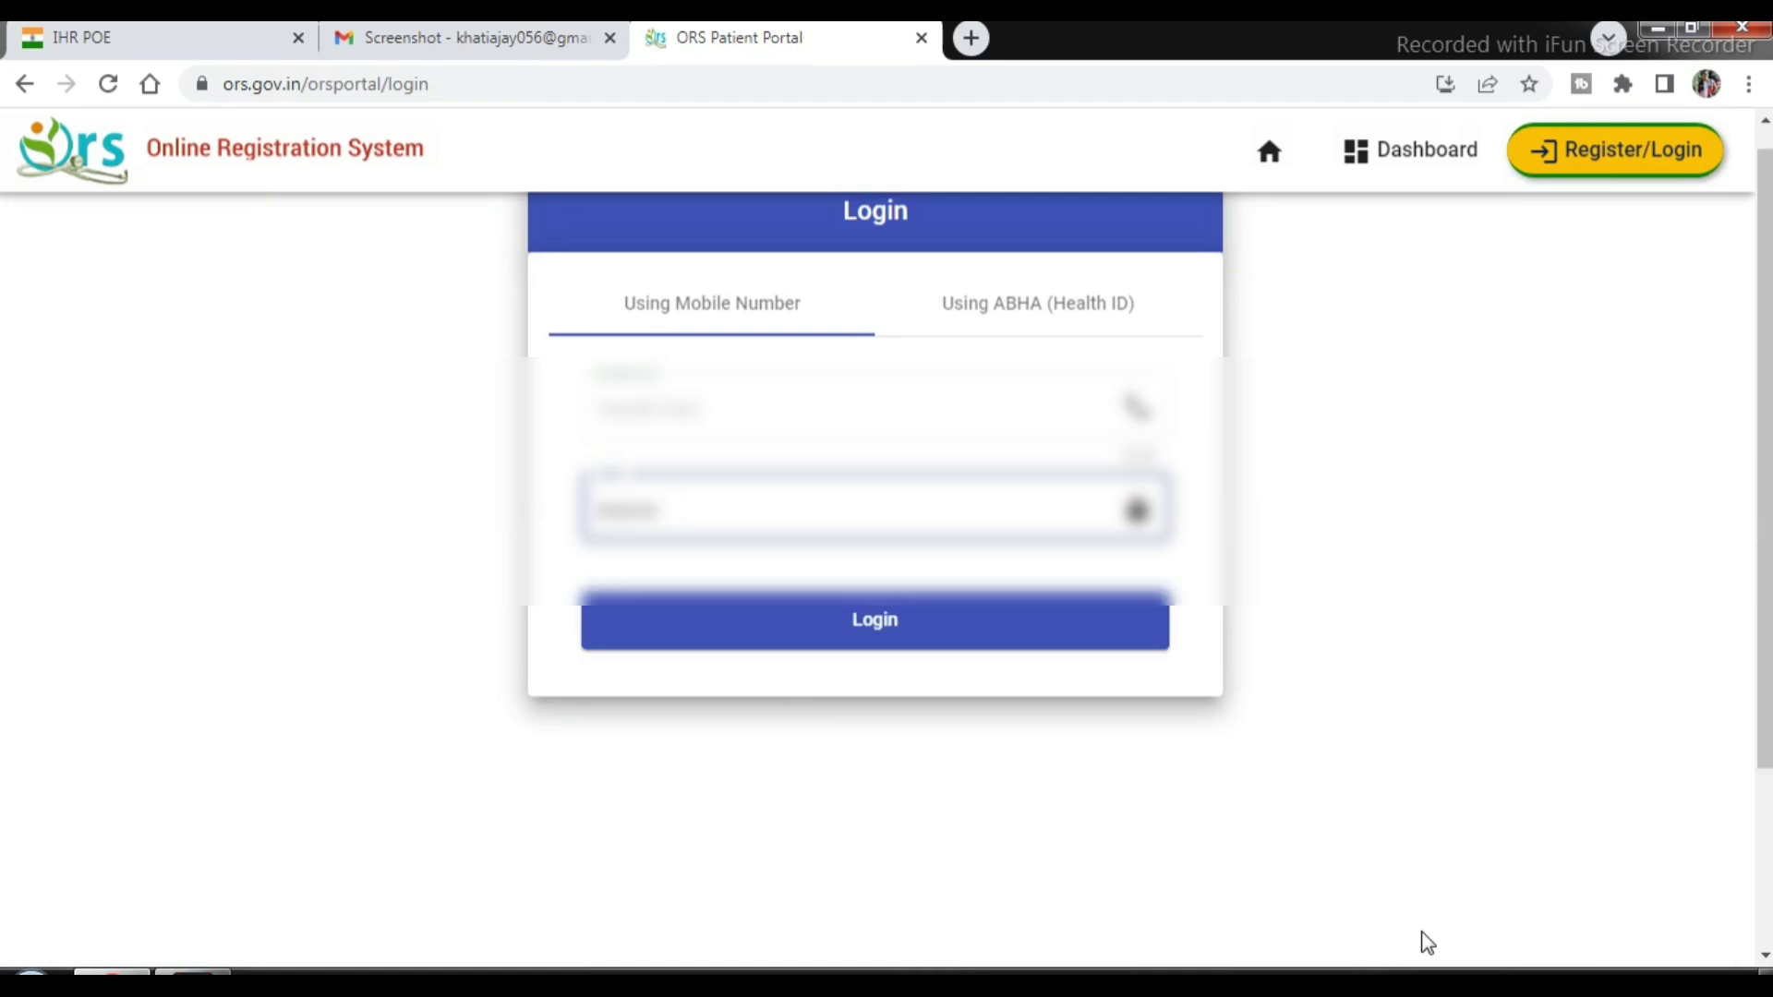
click(906, 633)
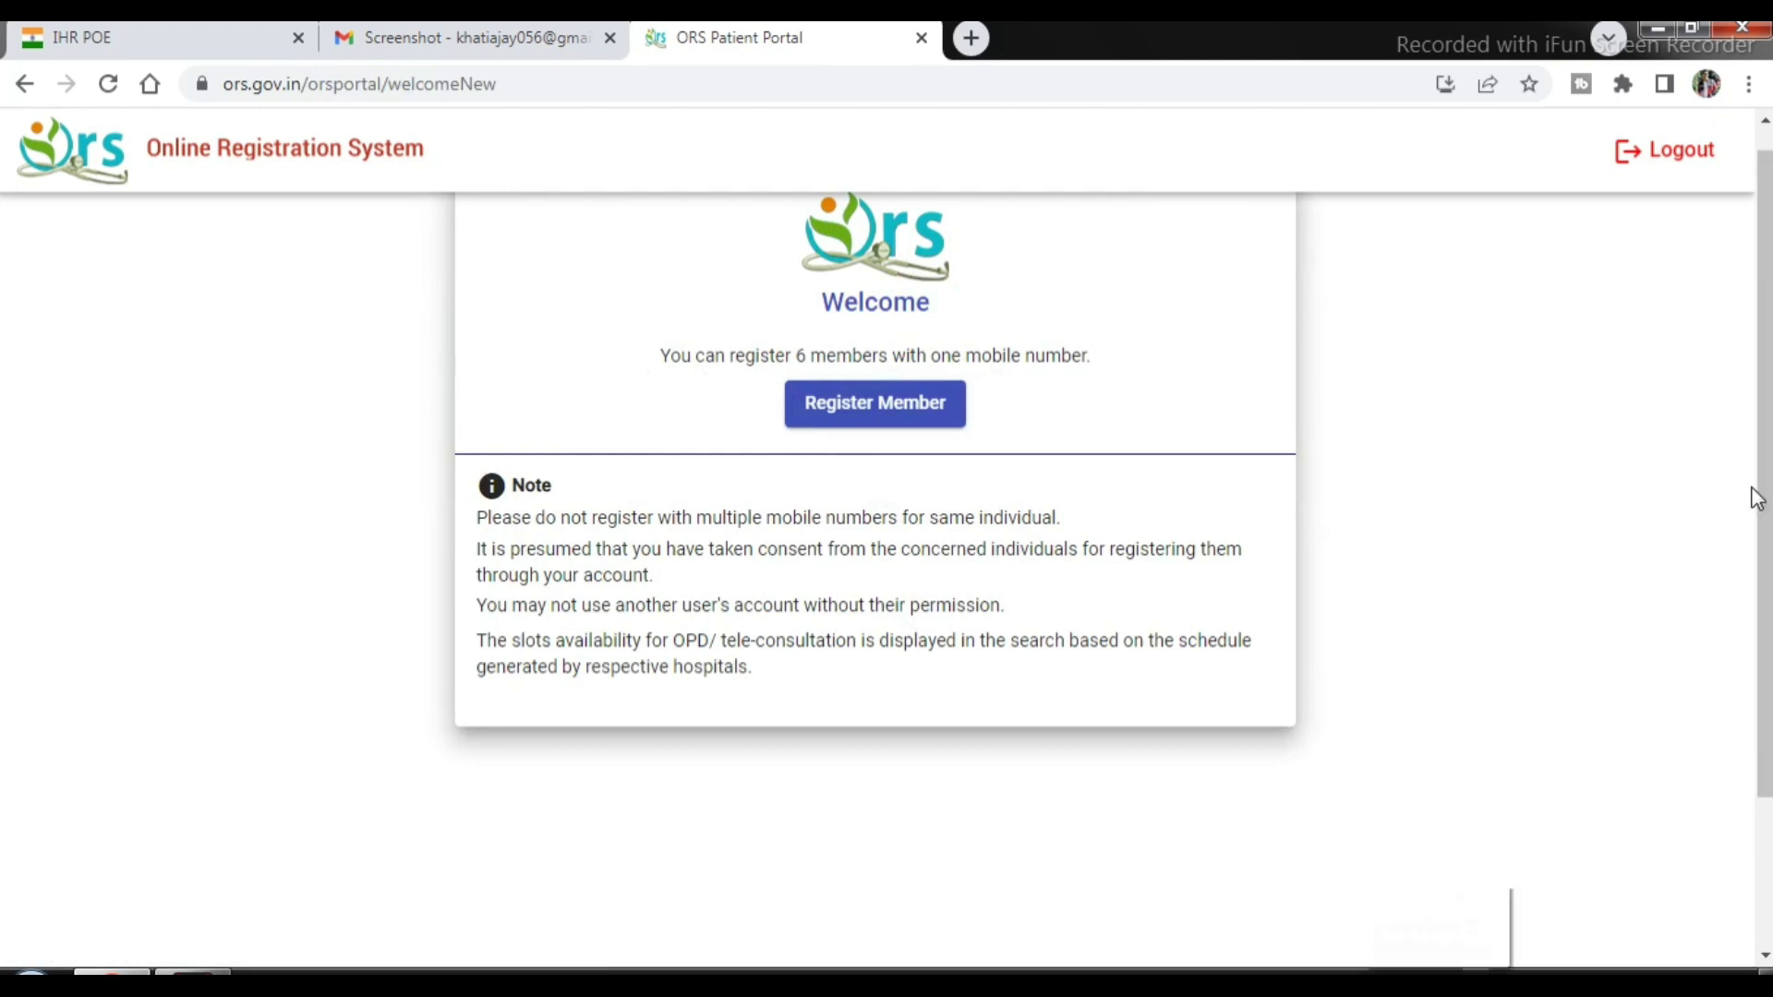
Start registering a member with Uttarakhand as residential state, declining the ABHA Health ID and Aadhaar ID options.
scroll(1755, 498, up, 2)
click(889, 519)
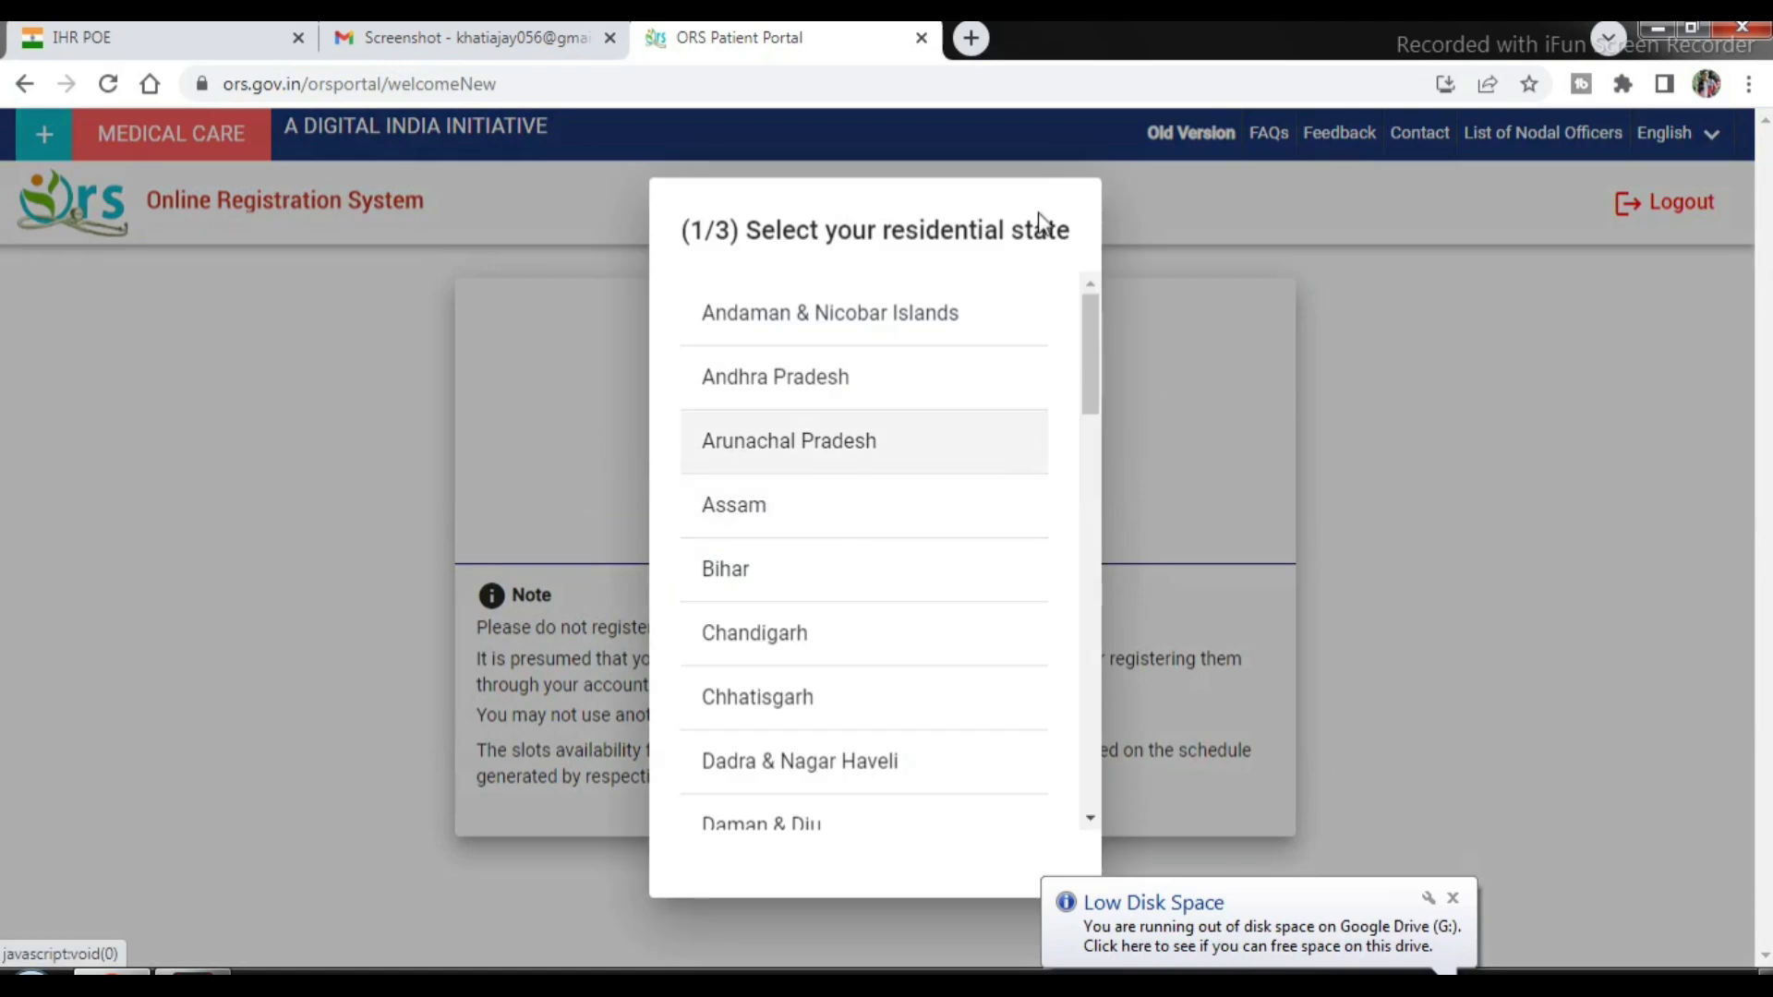
drag(1089, 344, 1111, 800)
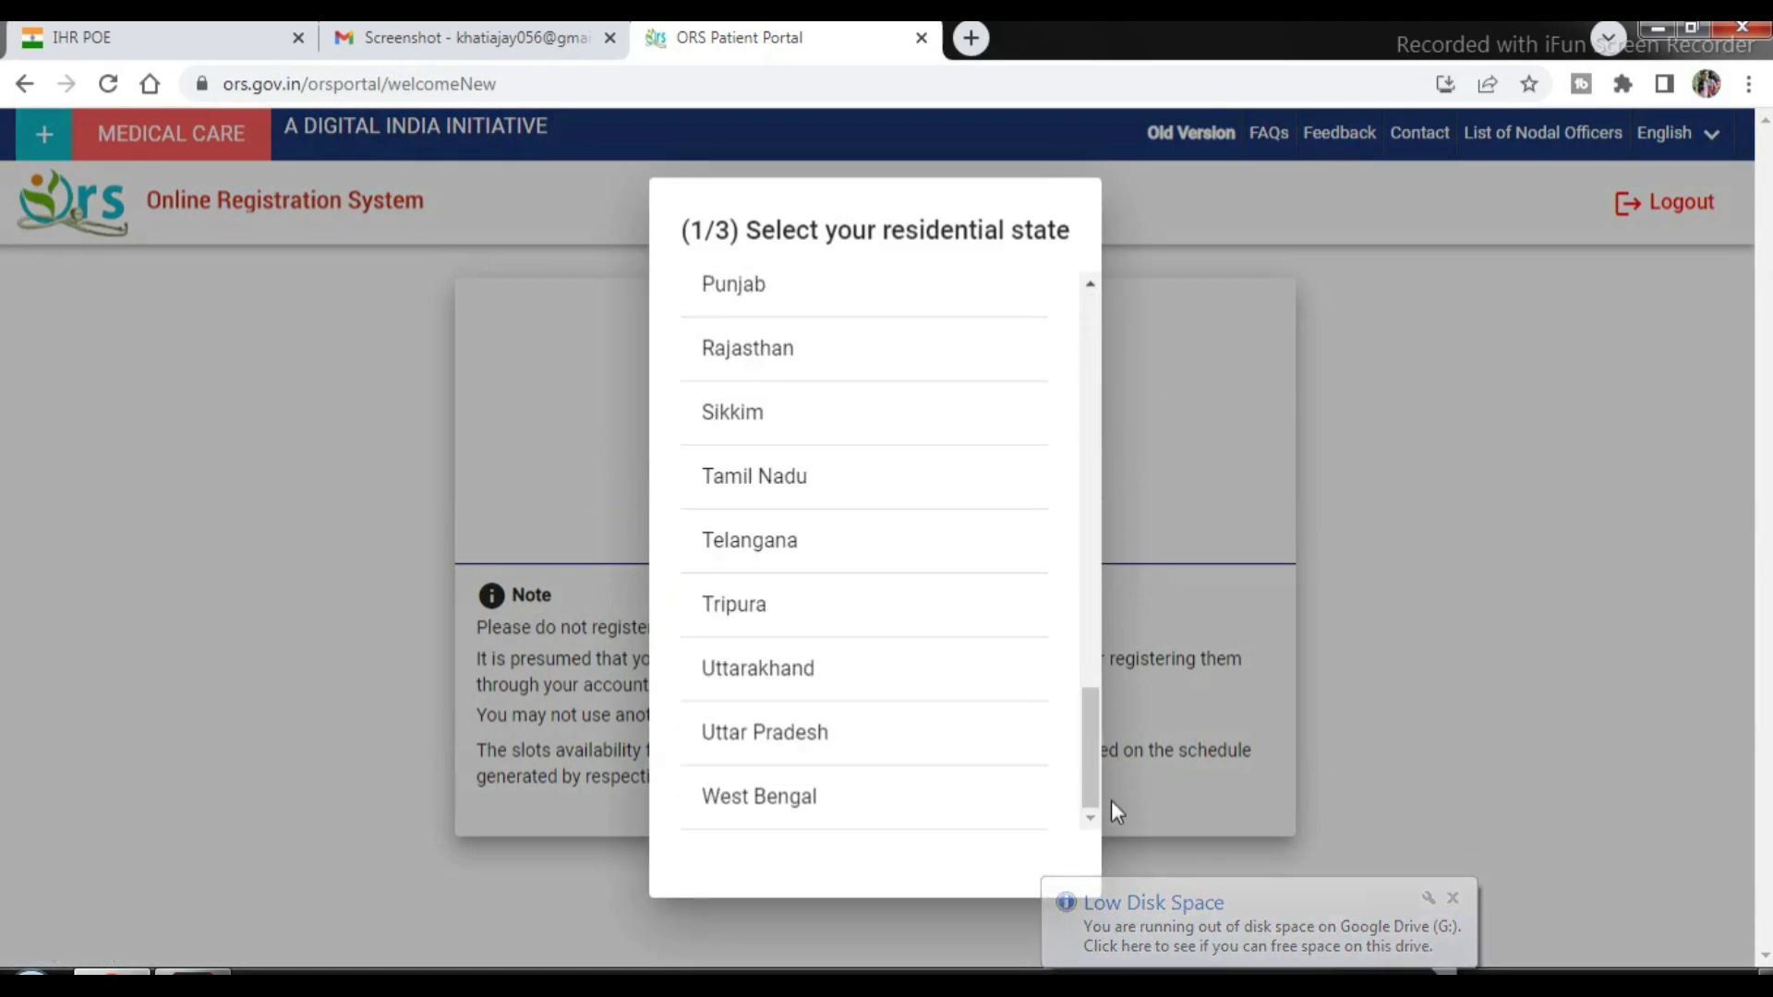
click(854, 670)
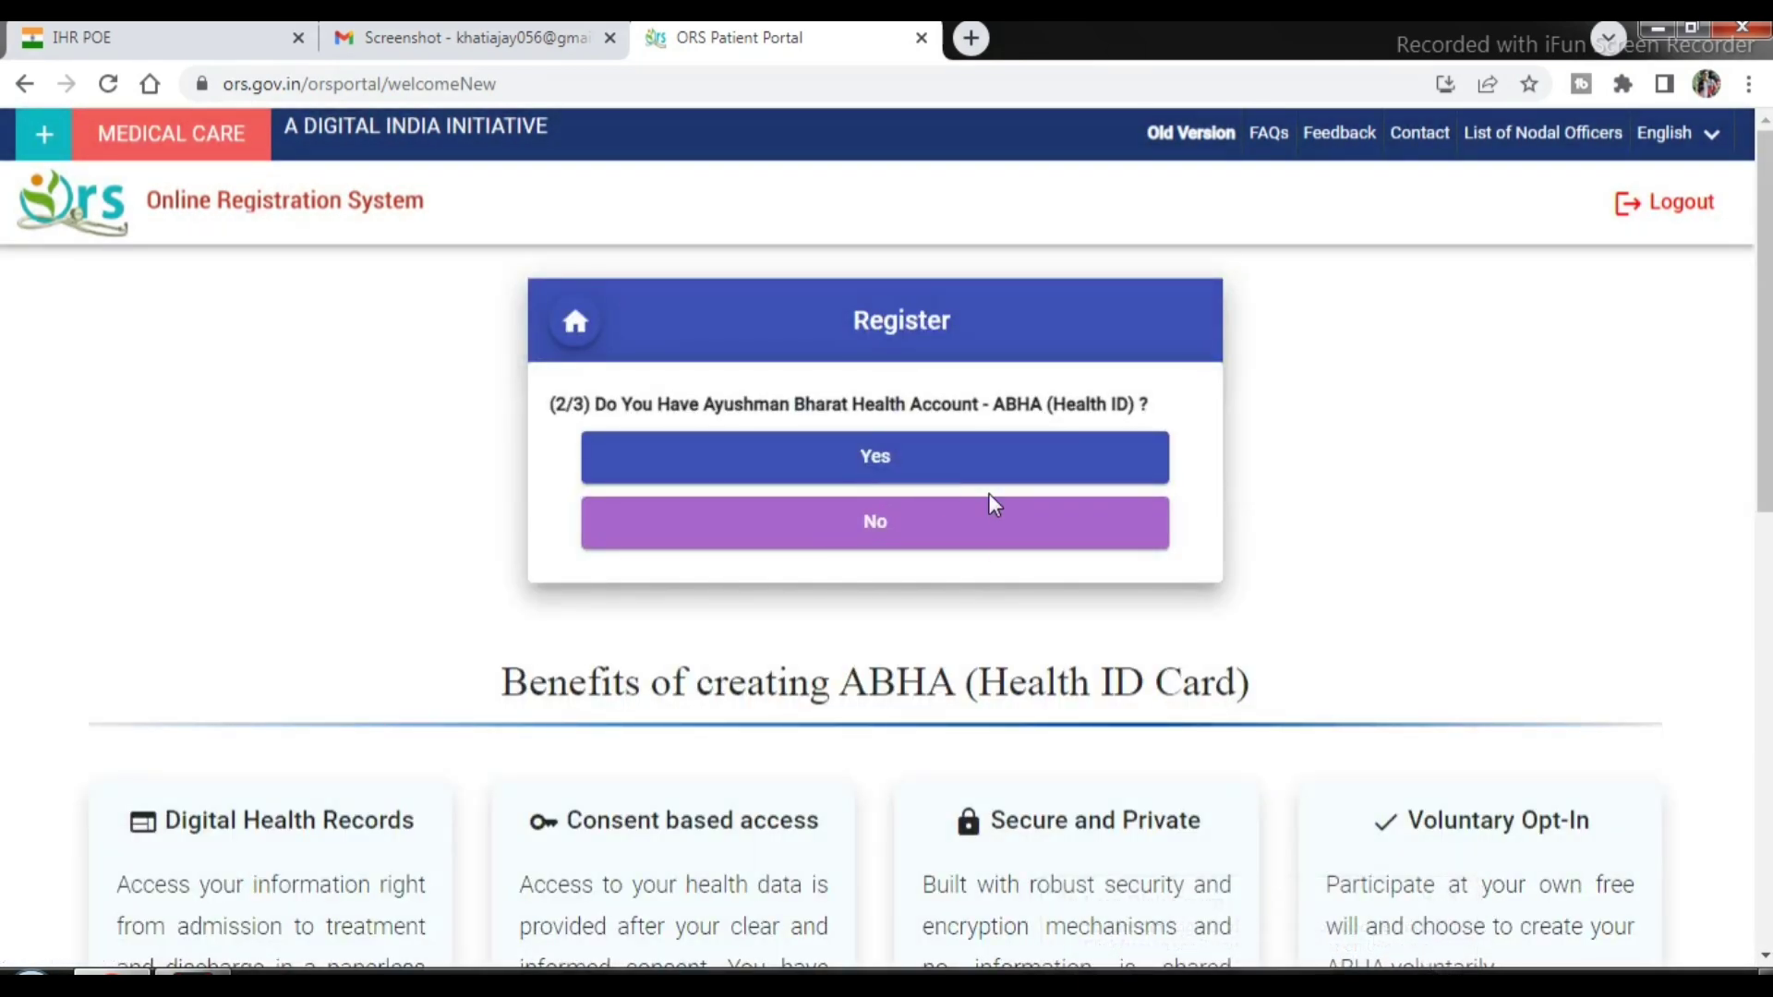
click(913, 526)
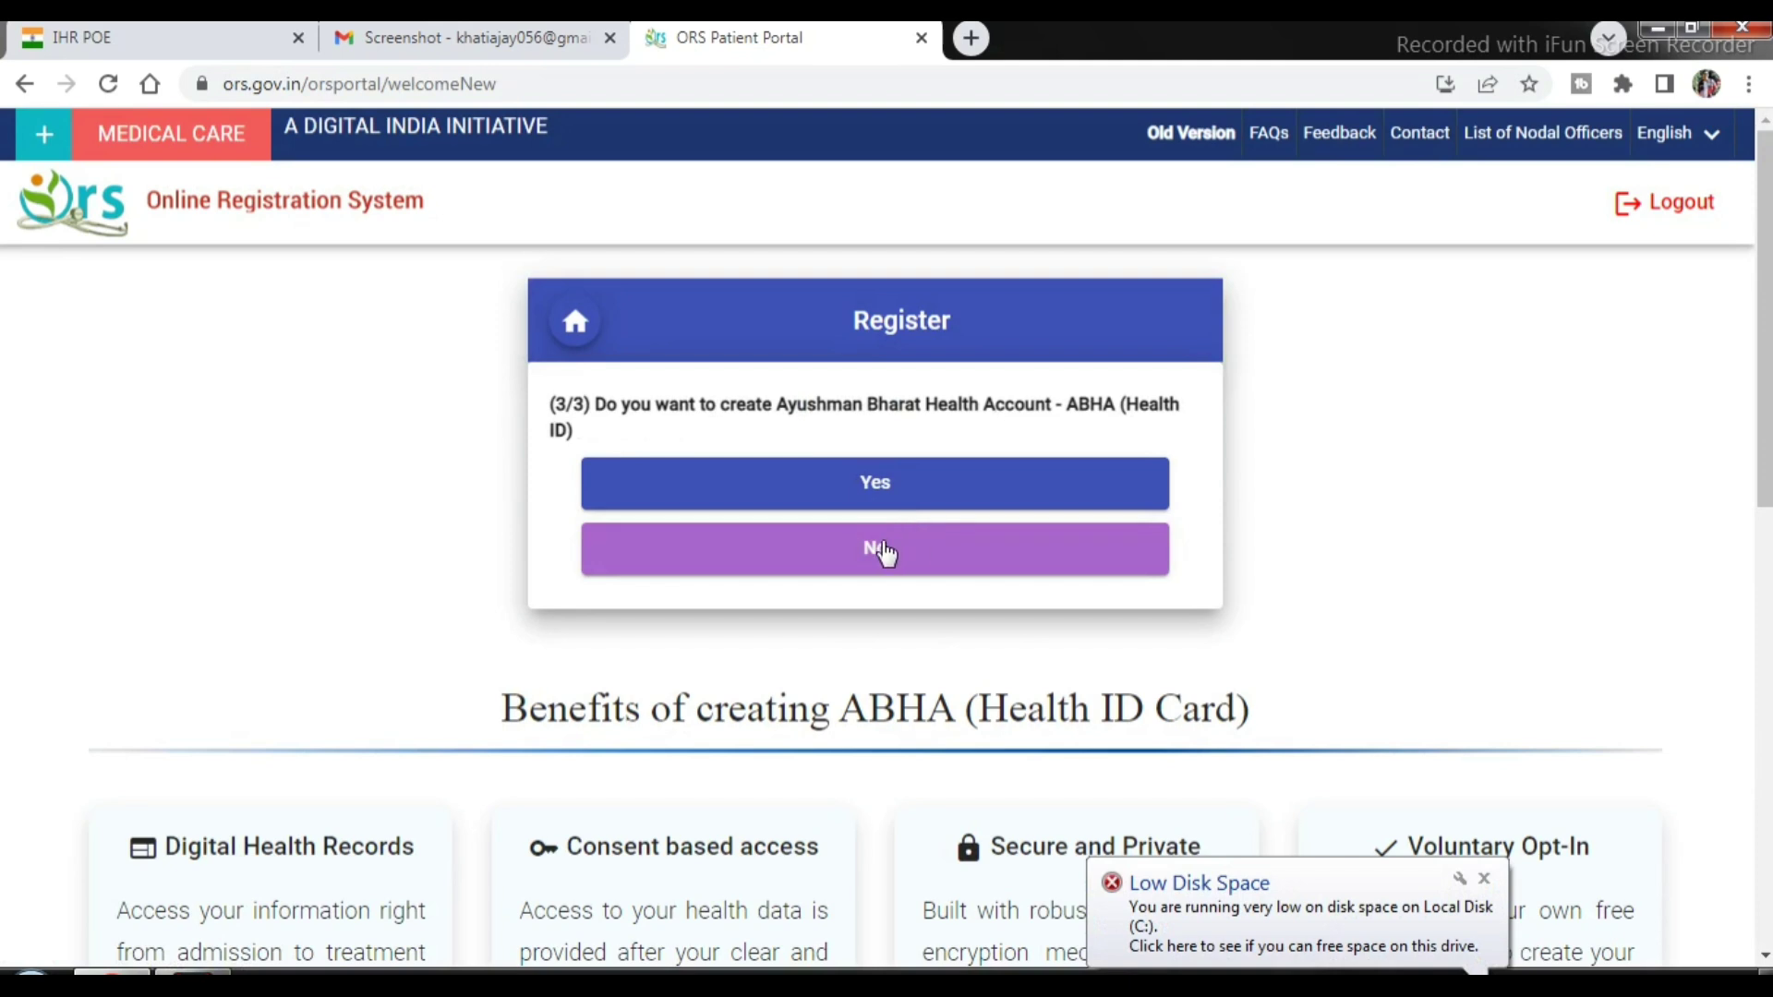
click(883, 549)
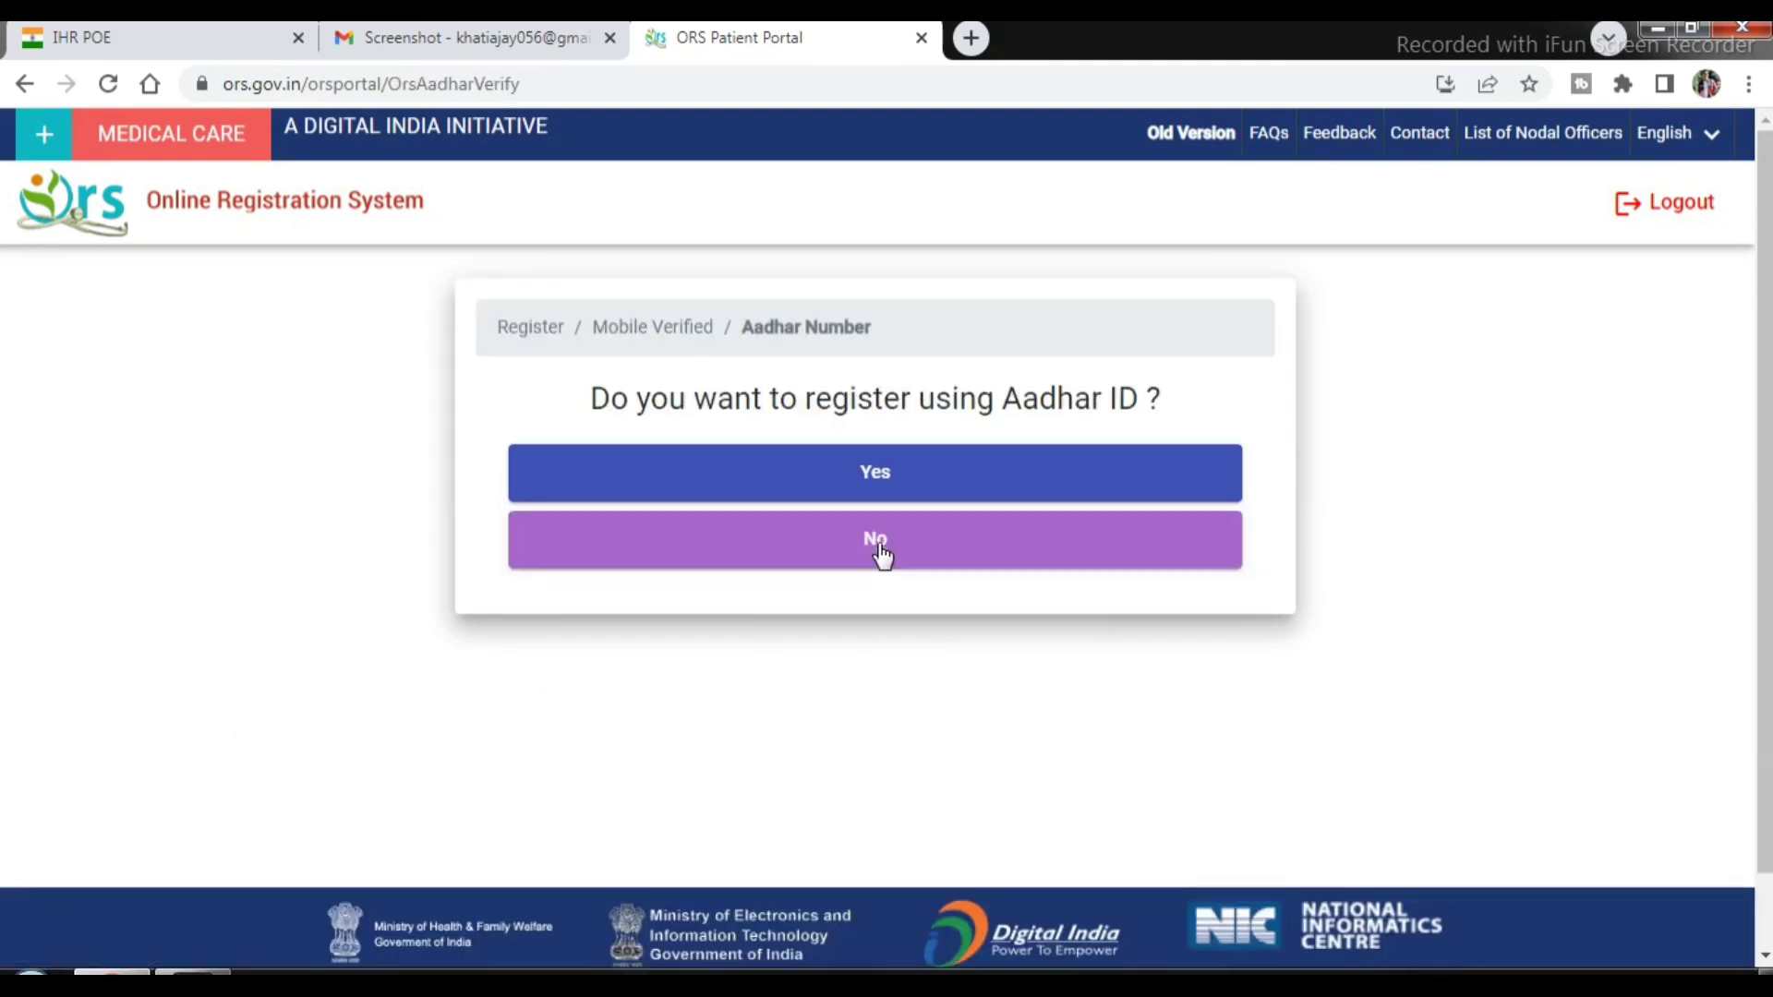
click(902, 544)
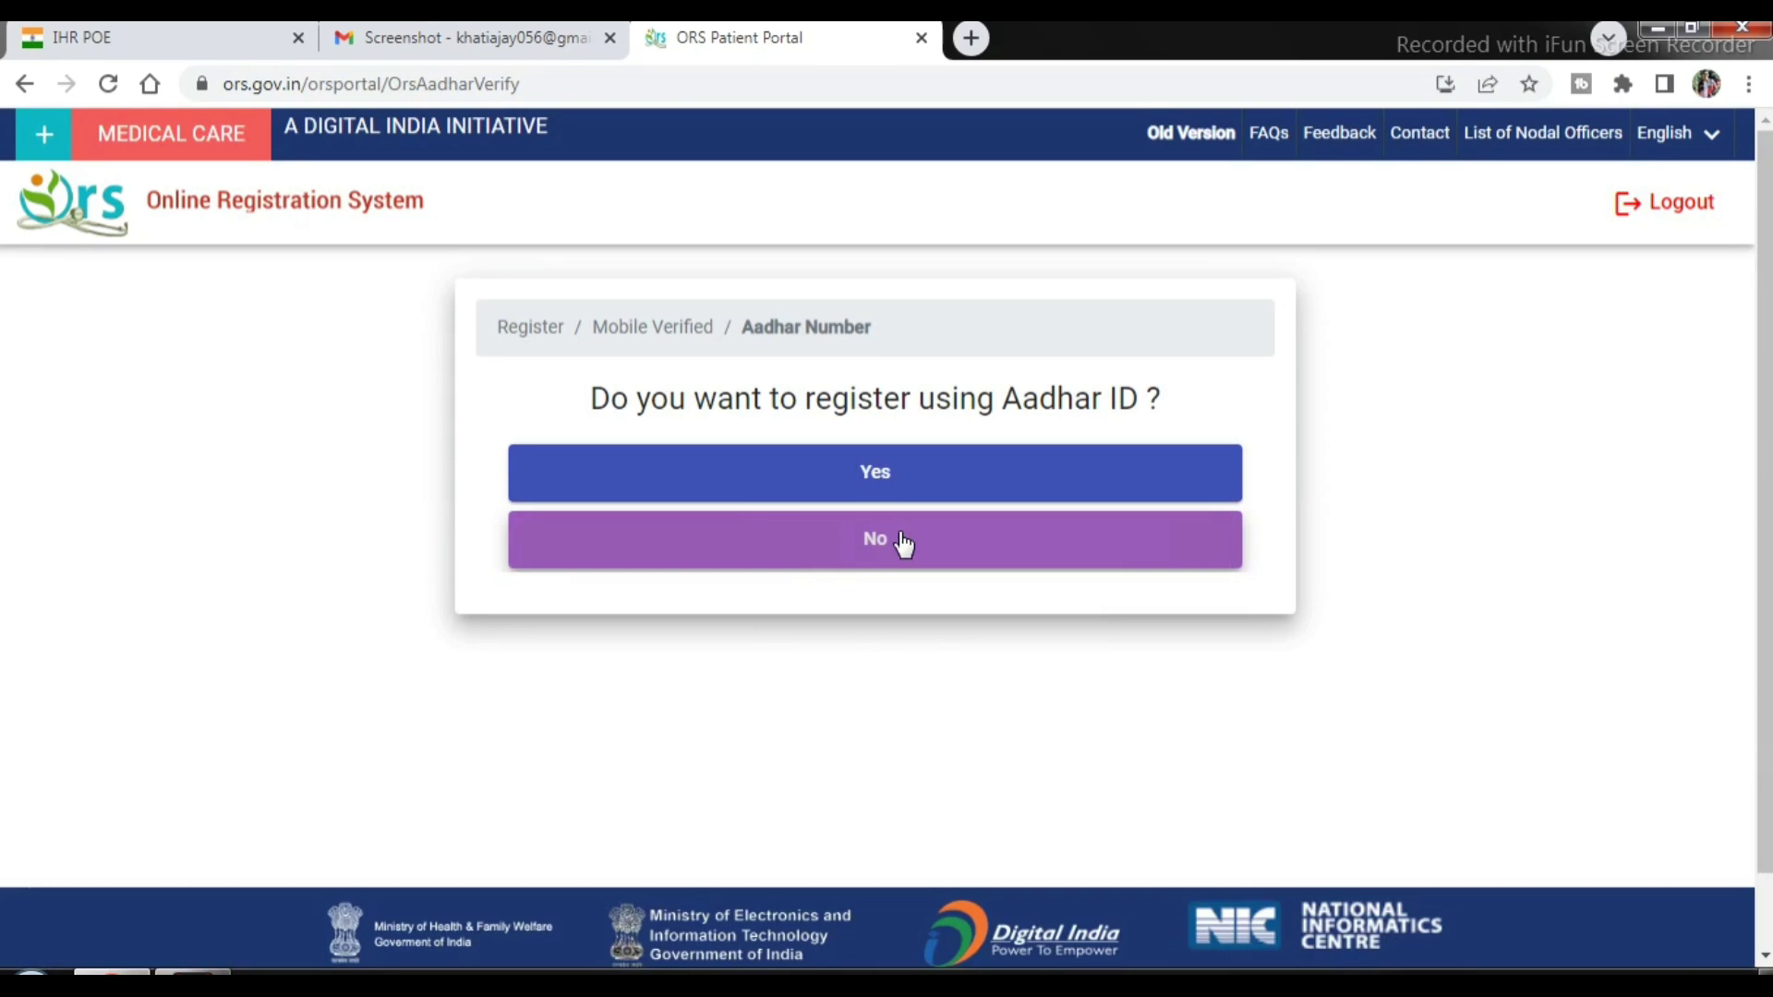
Set the initial to Mr in the Demographic Details form and look over its remaining fields.
scroll(1764, 415, down, 3)
scroll(886, 536, up, 3)
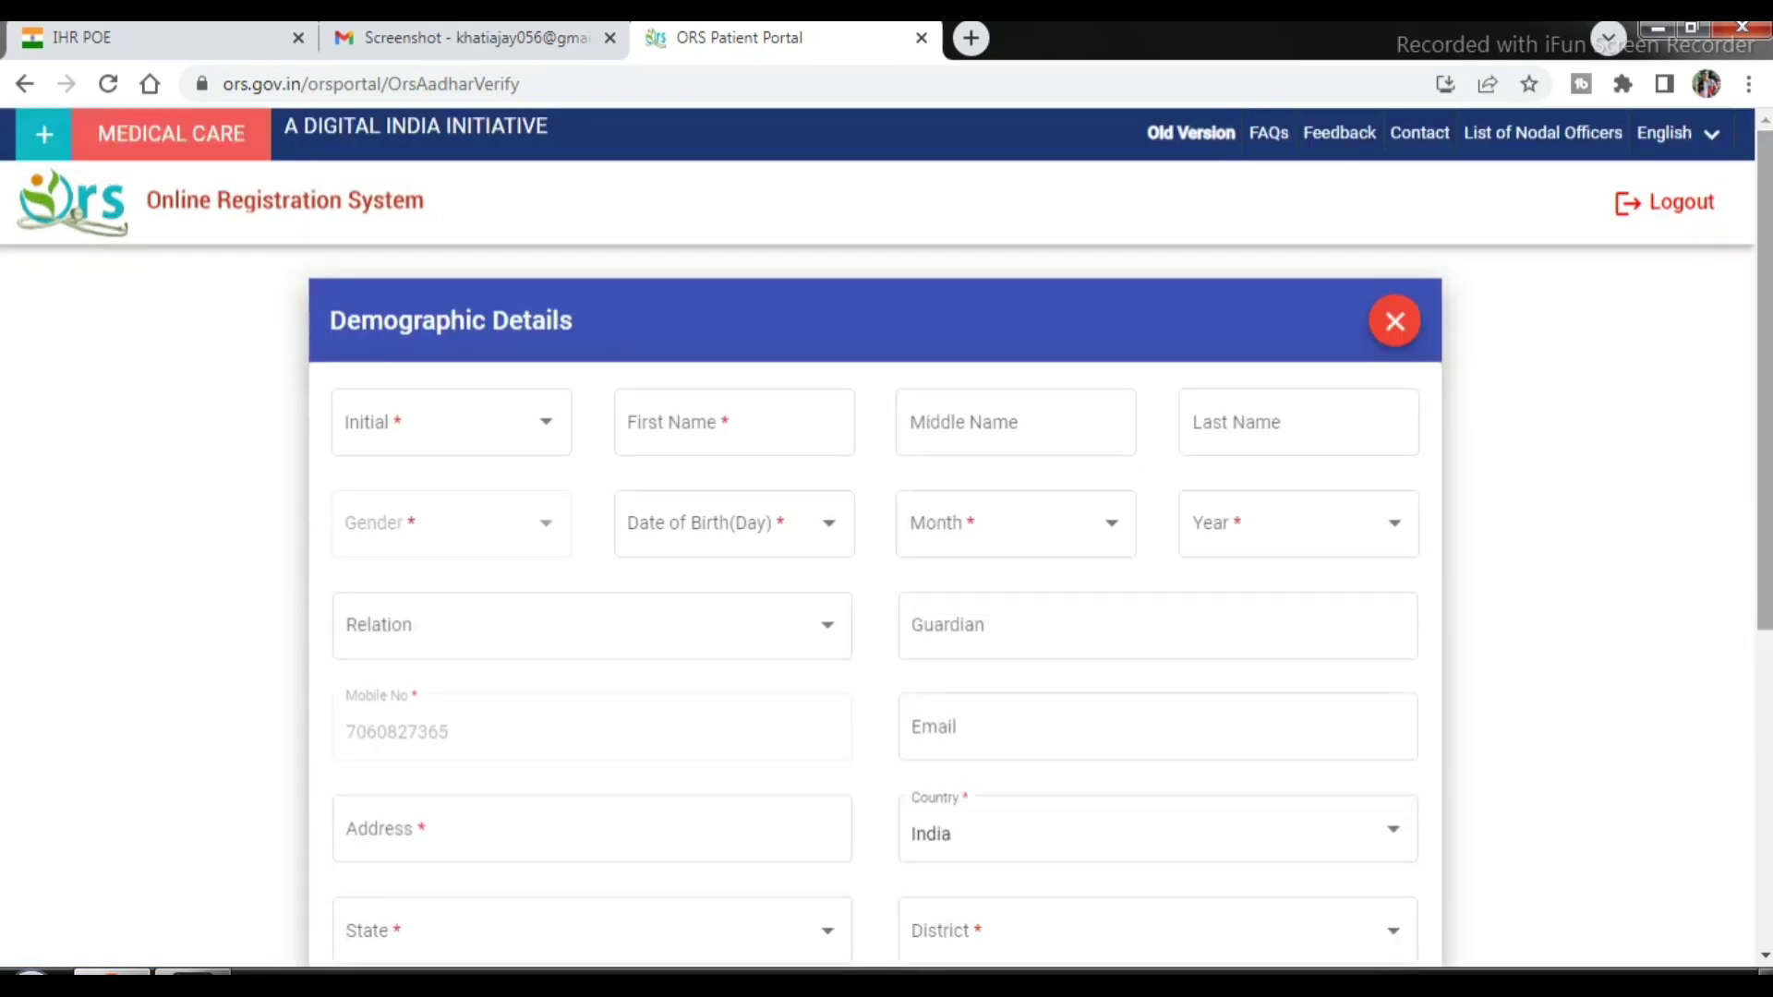
click(476, 436)
click(478, 441)
click(694, 417)
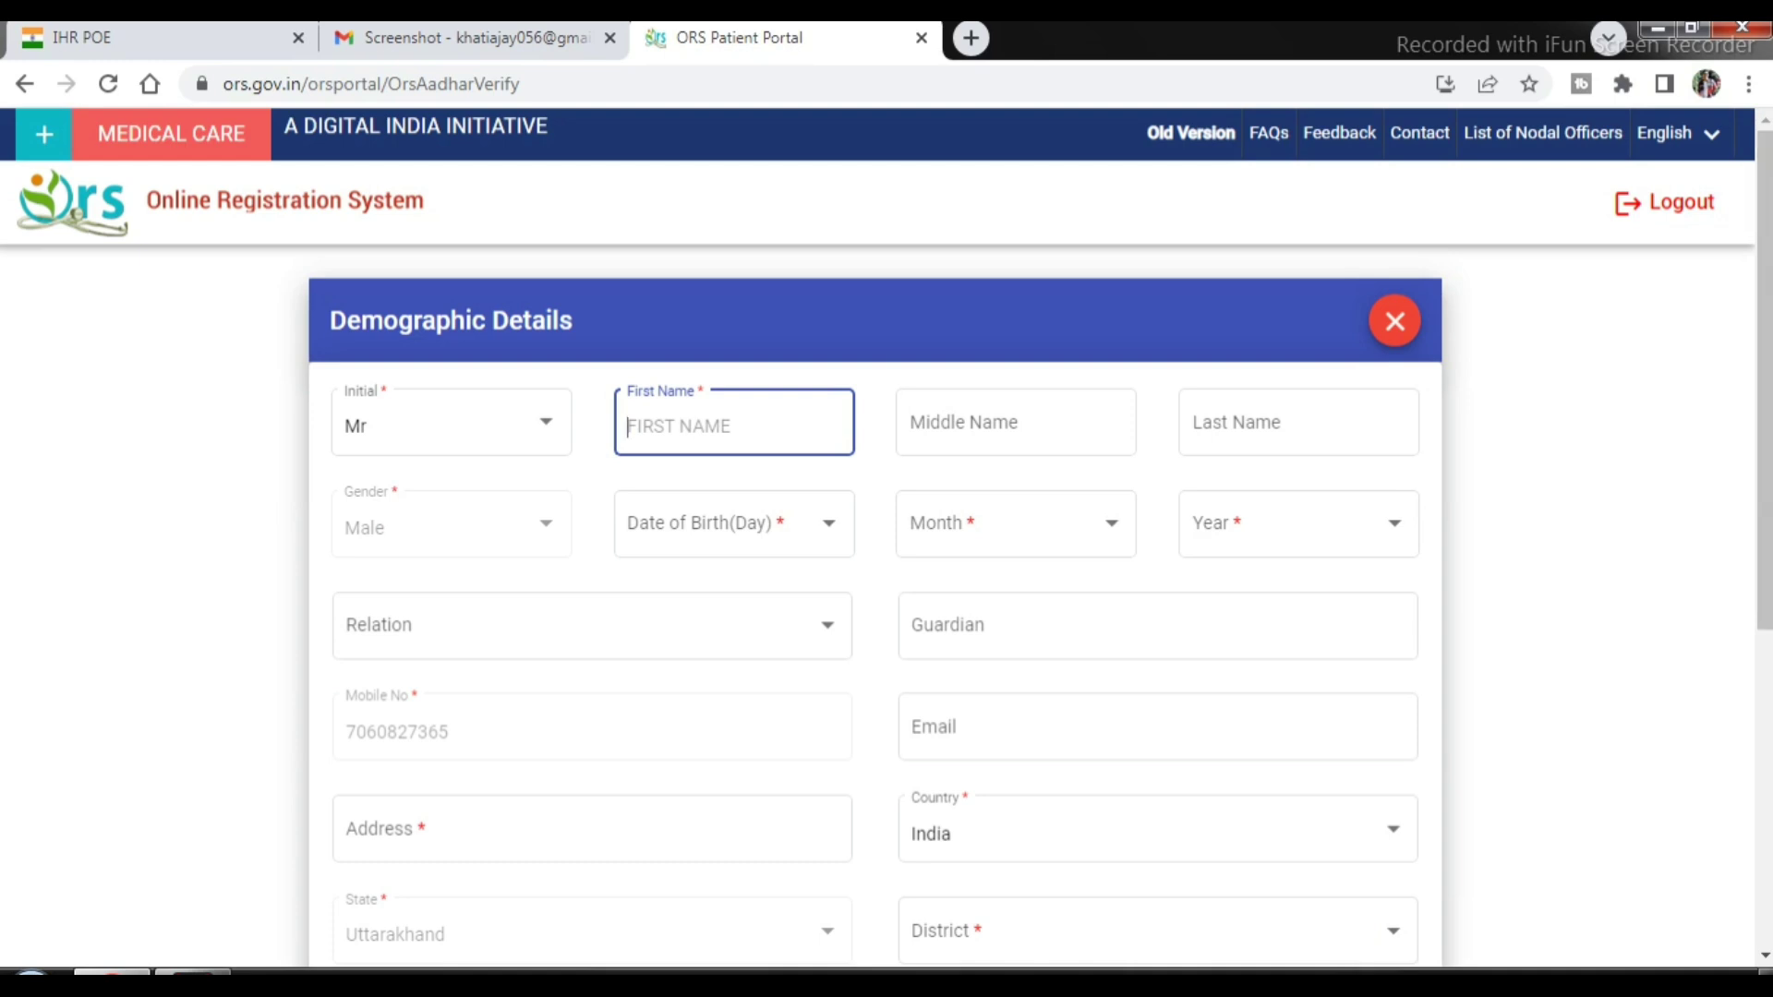
scroll(1757, 550, down, 3)
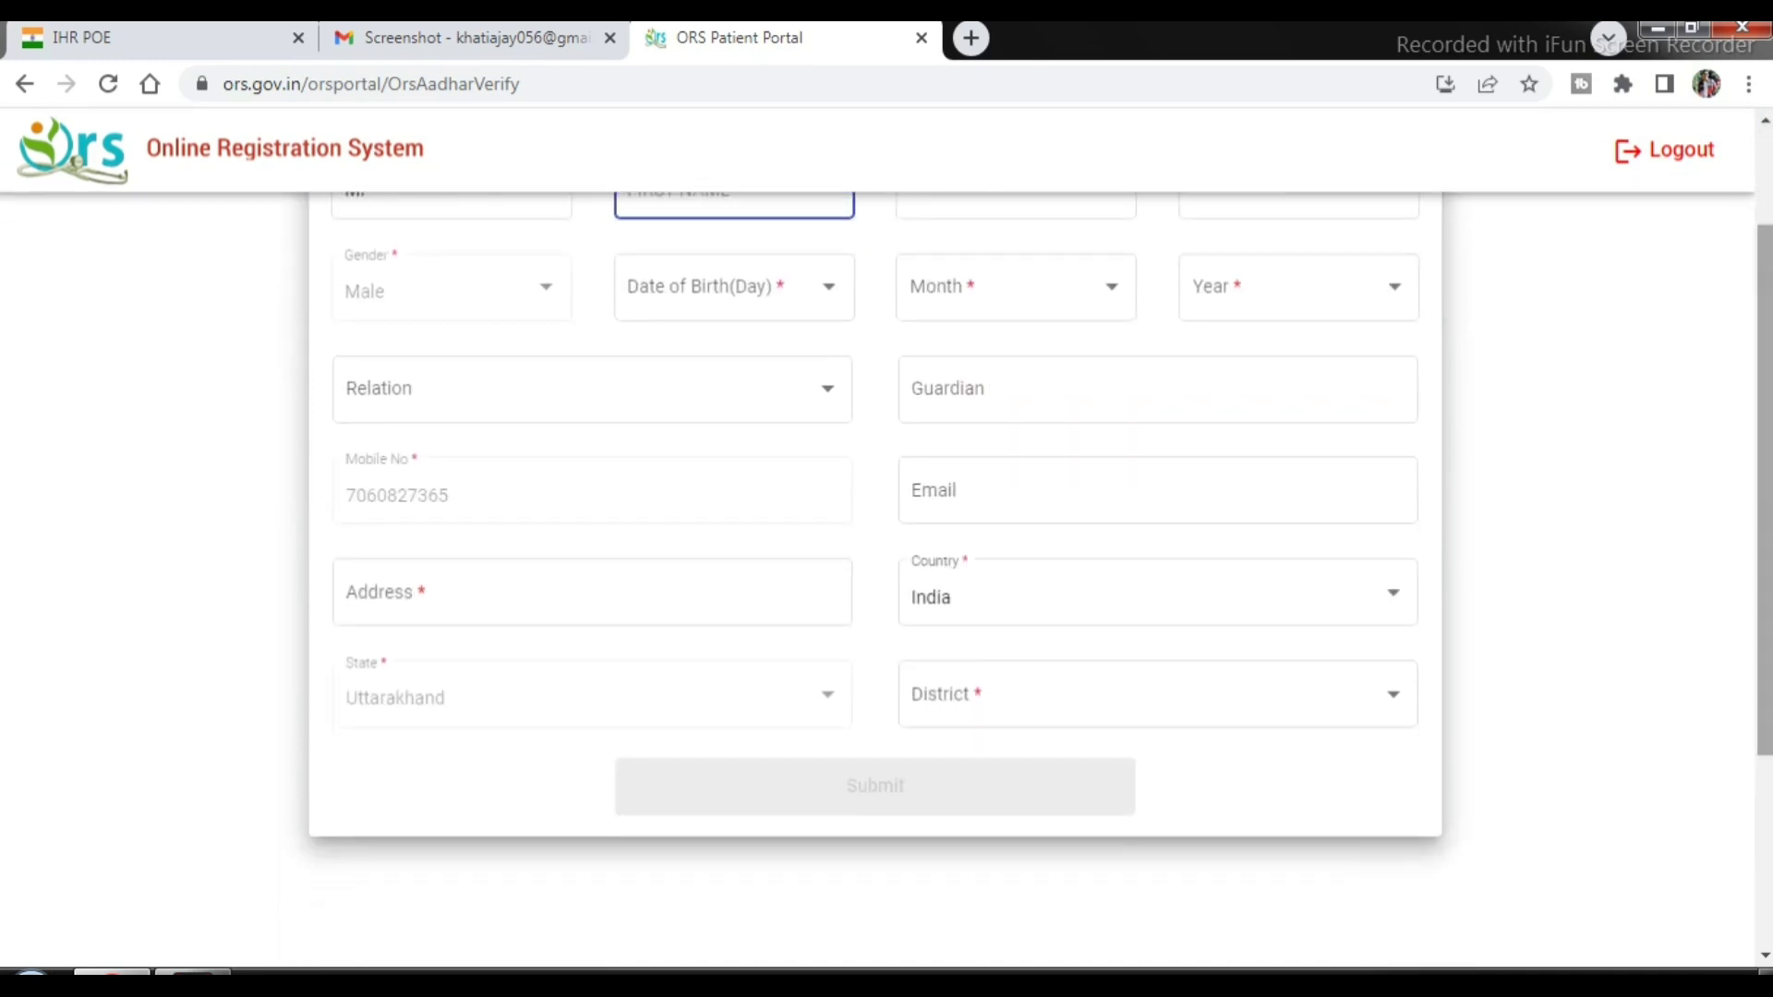
drag(1764, 654, 1764, 541)
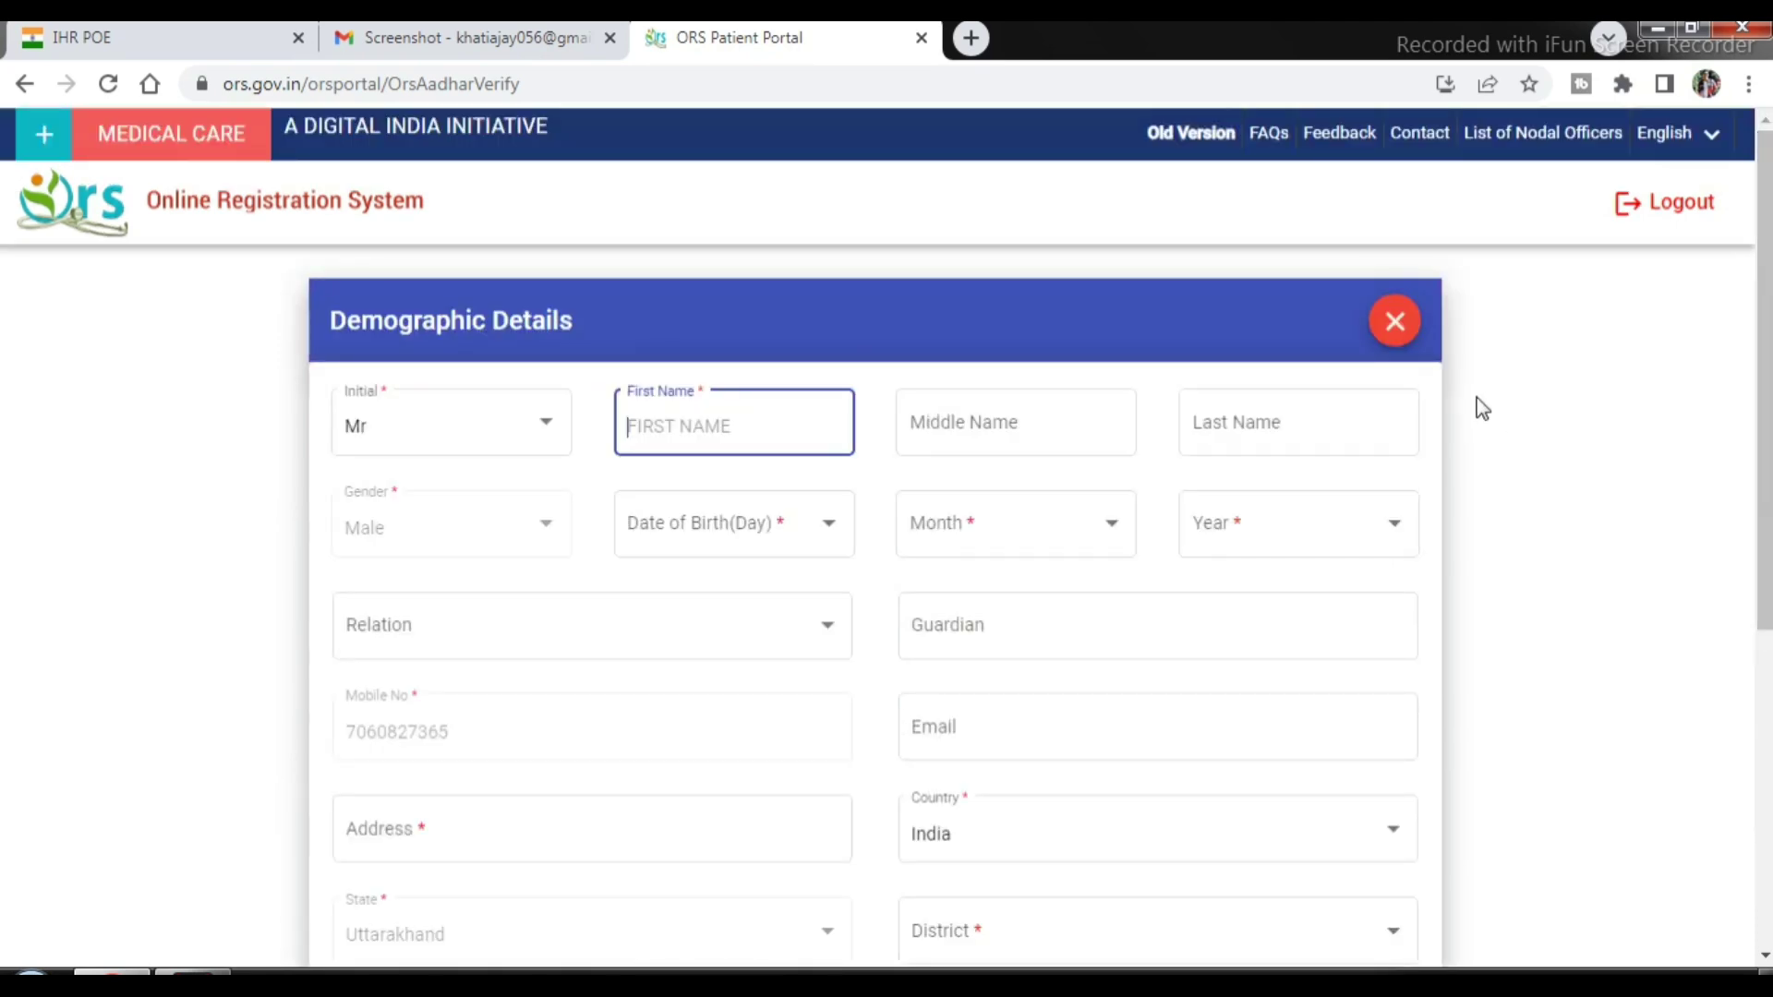
Return to the IHR POE vaccination centre list to view the Delhi centres, dismissing the low disk space notification.
key(ctrl+1)
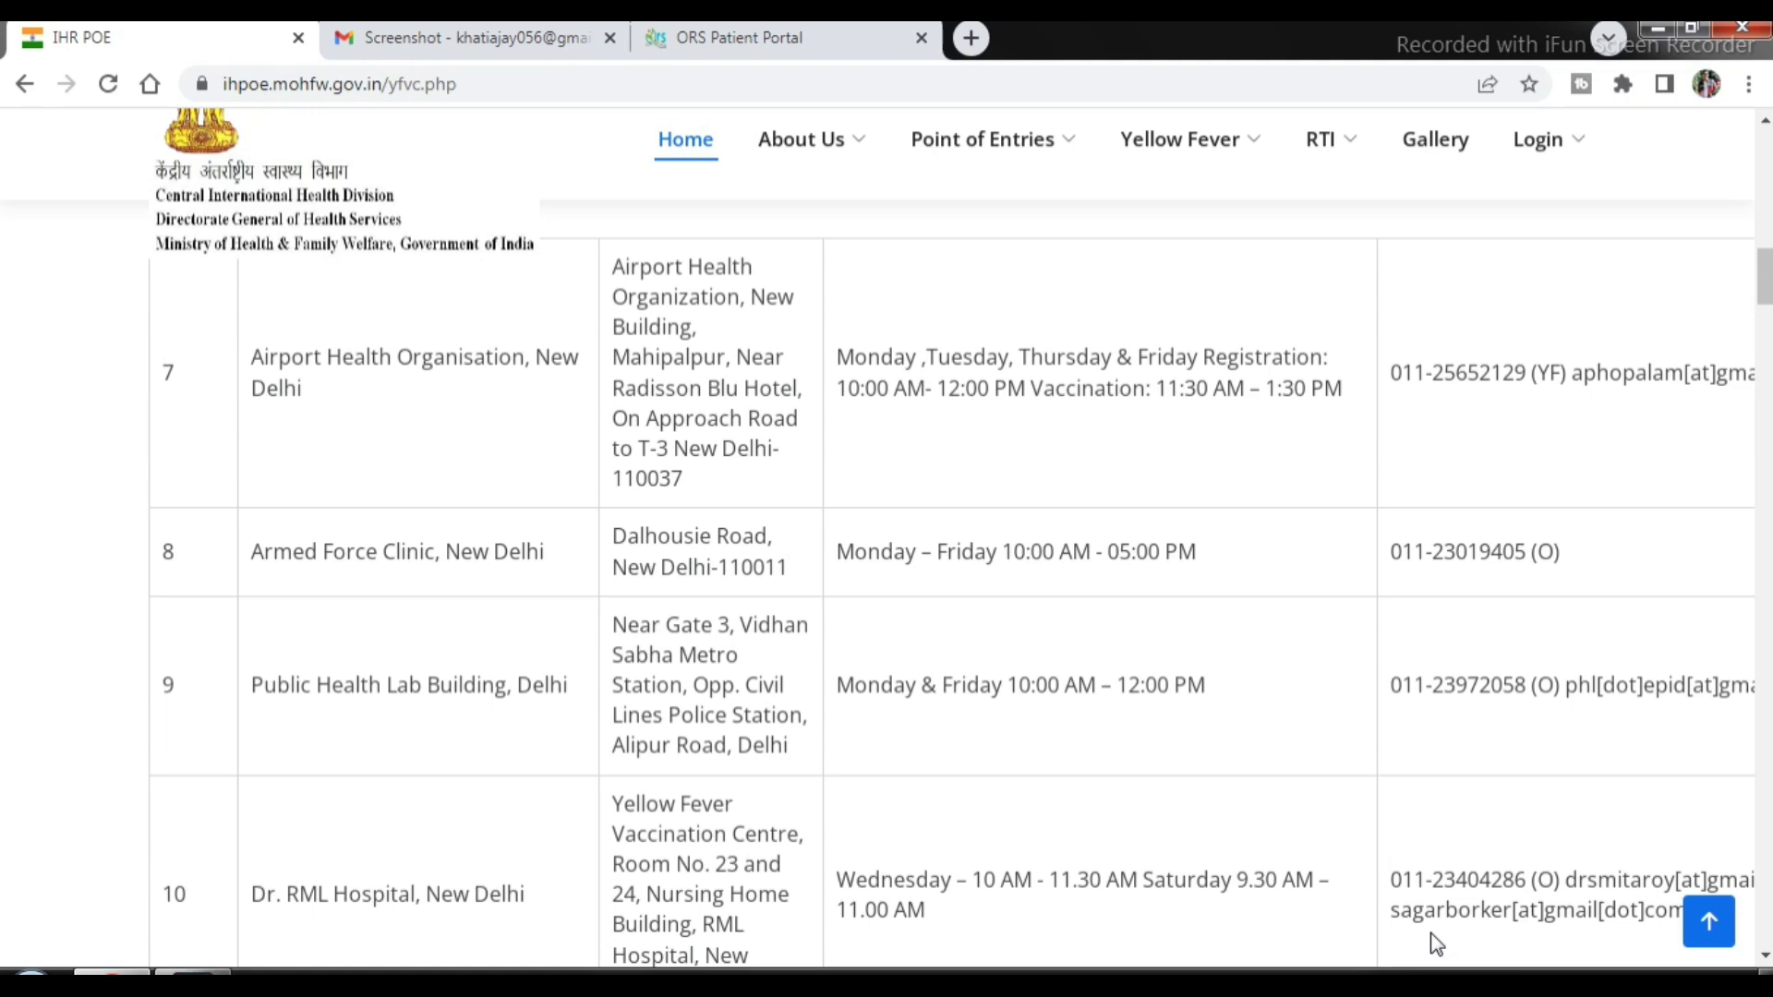
click(1484, 905)
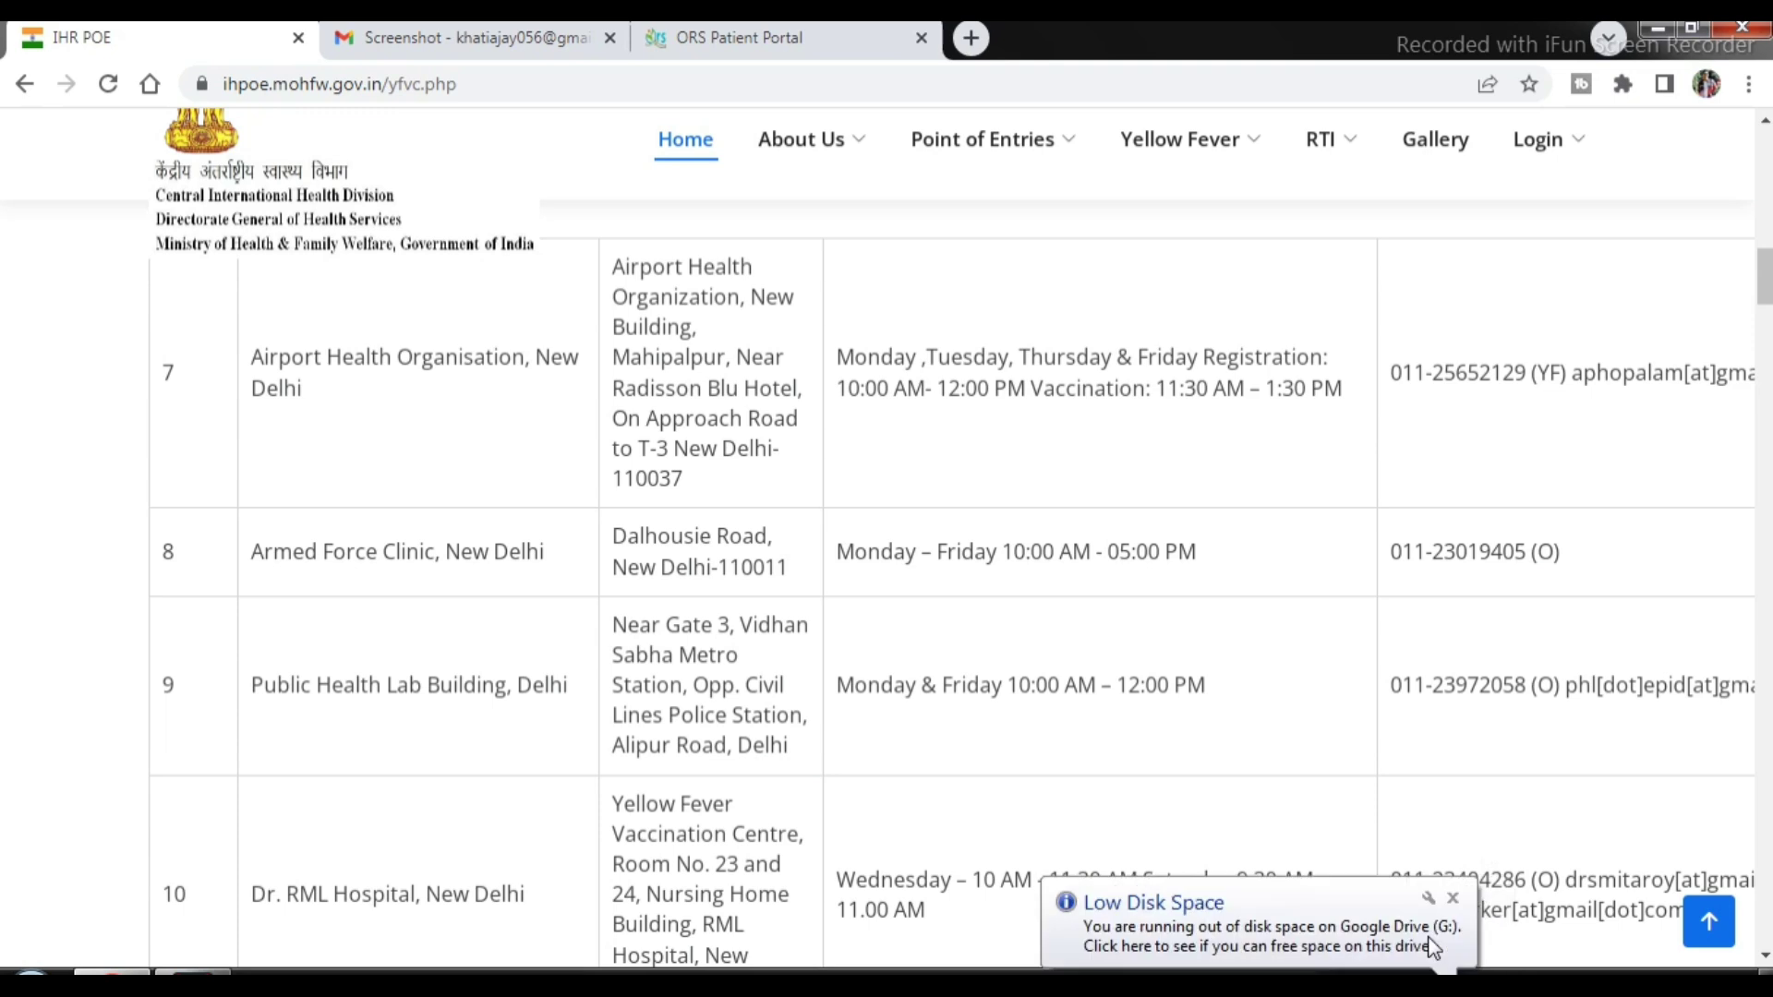
click(1454, 898)
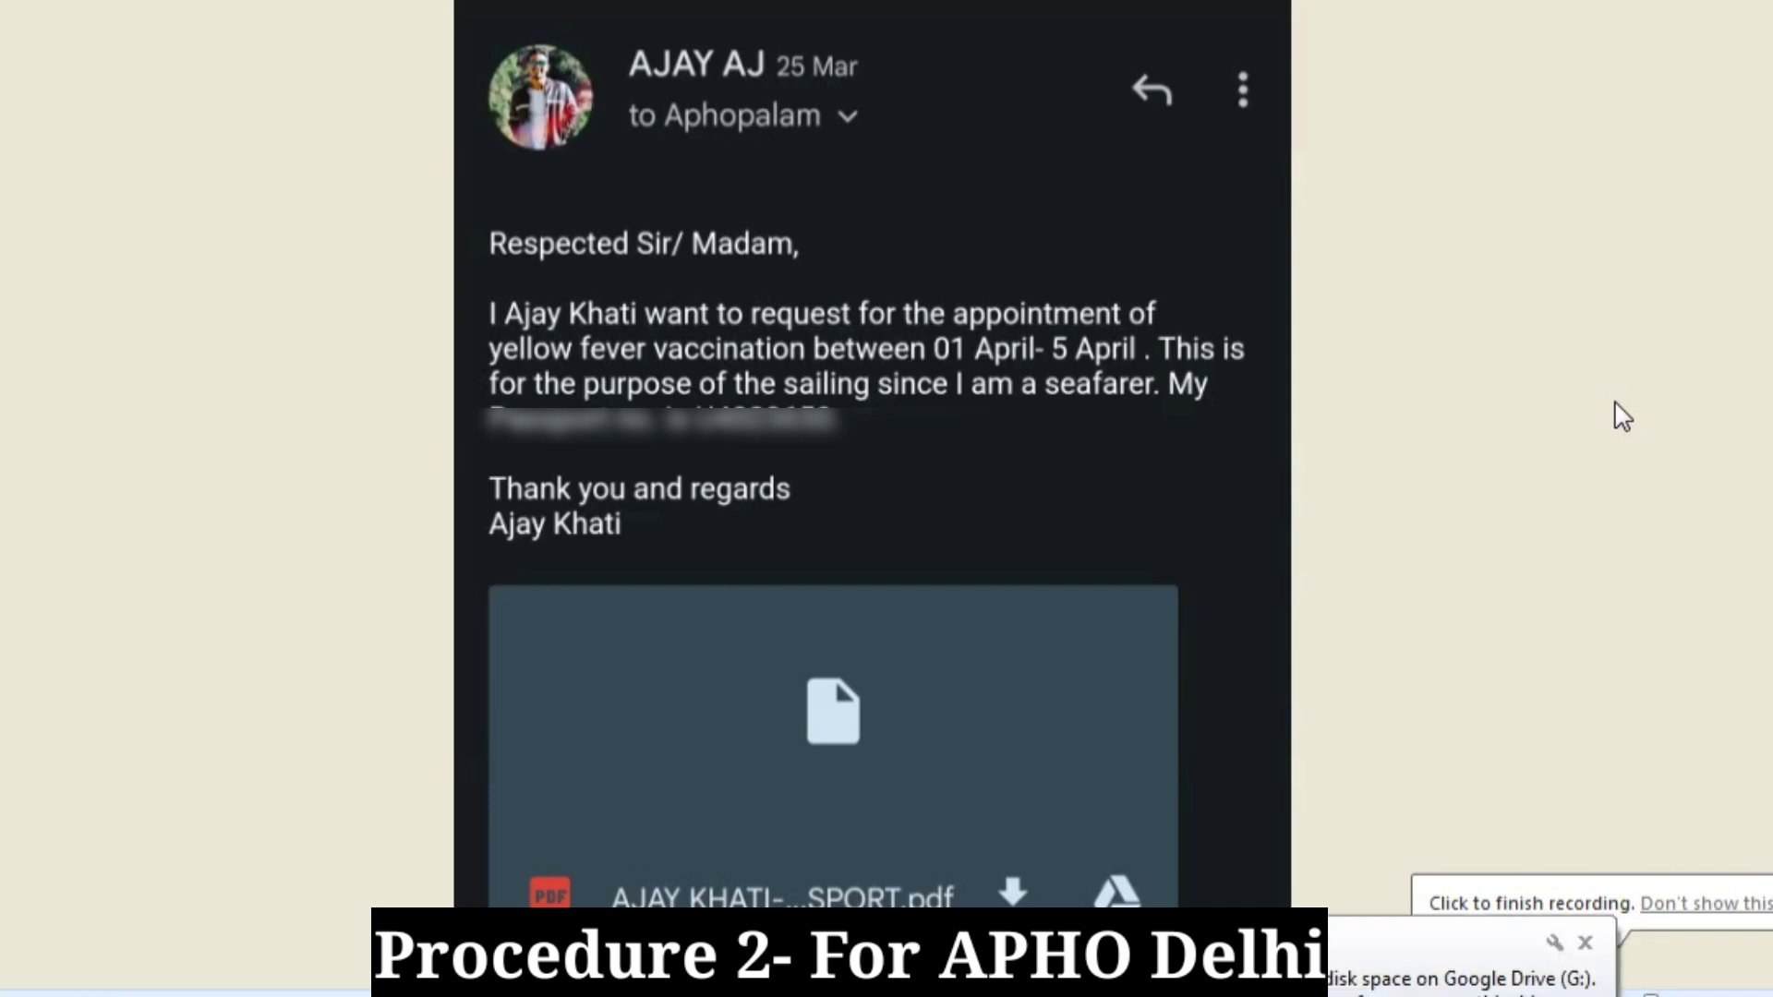
View the sample yellow fever appointment request email to APHO Delhi, dismissing the low disk space notifications that cover it.
click(1585, 942)
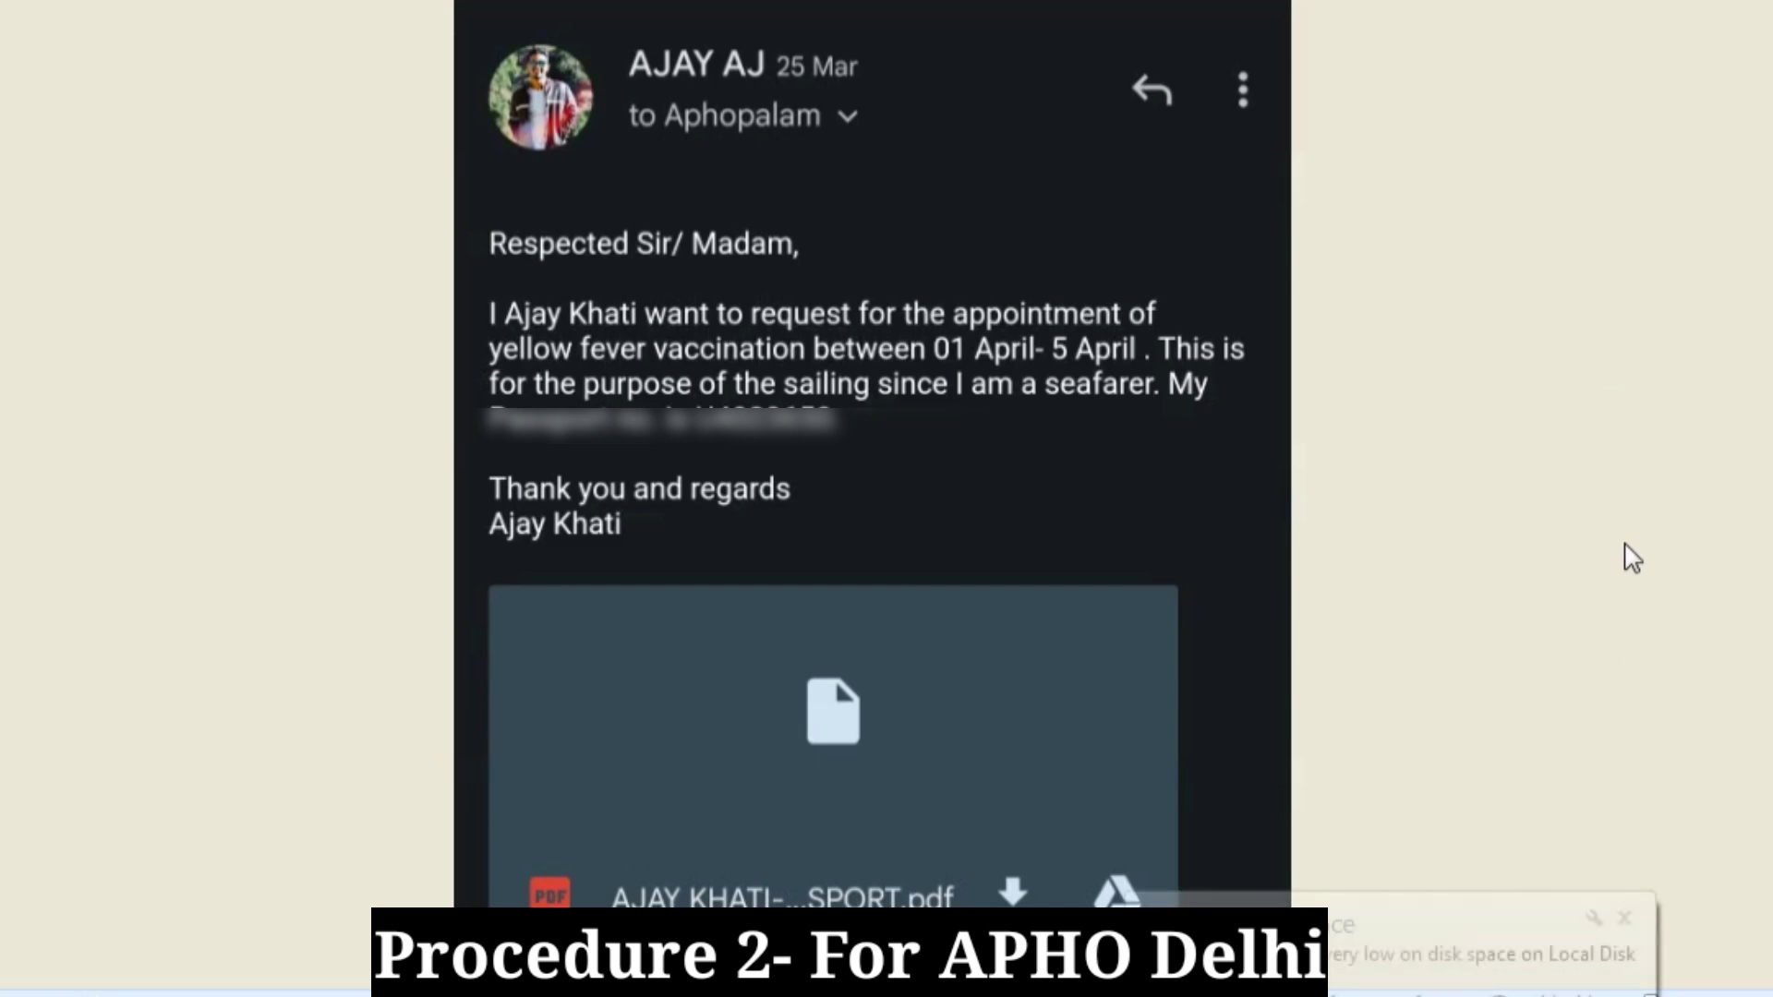
click(1625, 919)
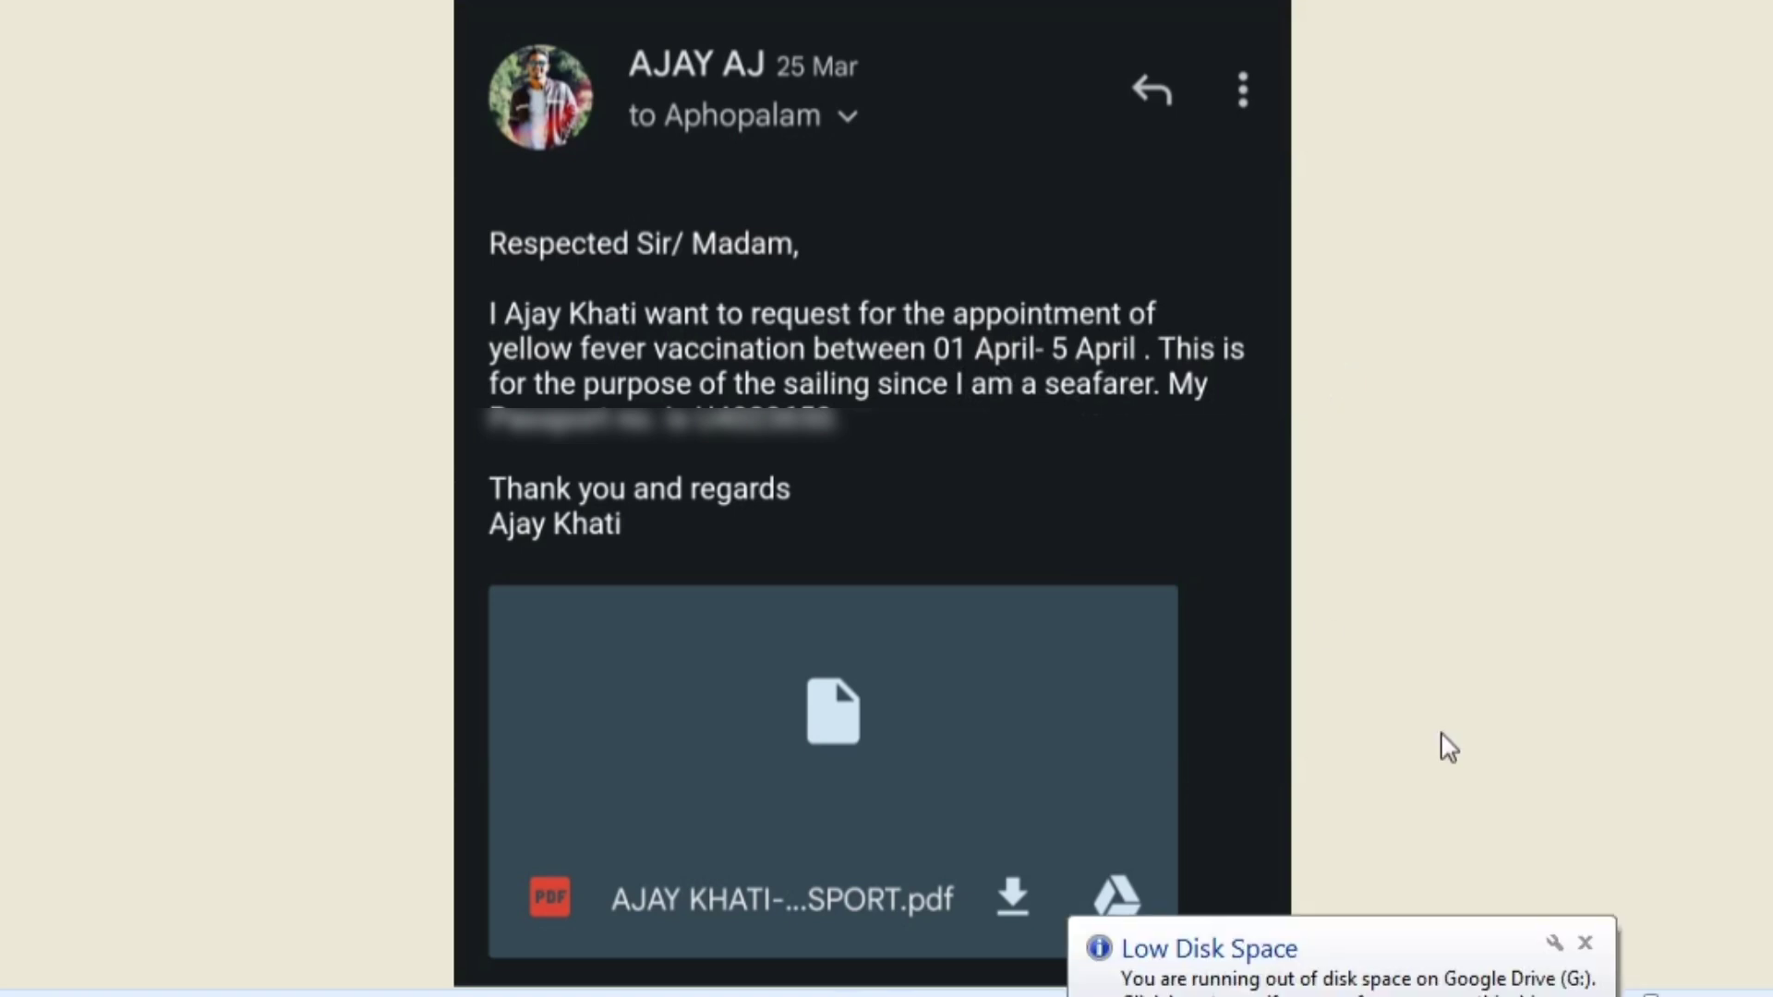
click(1585, 943)
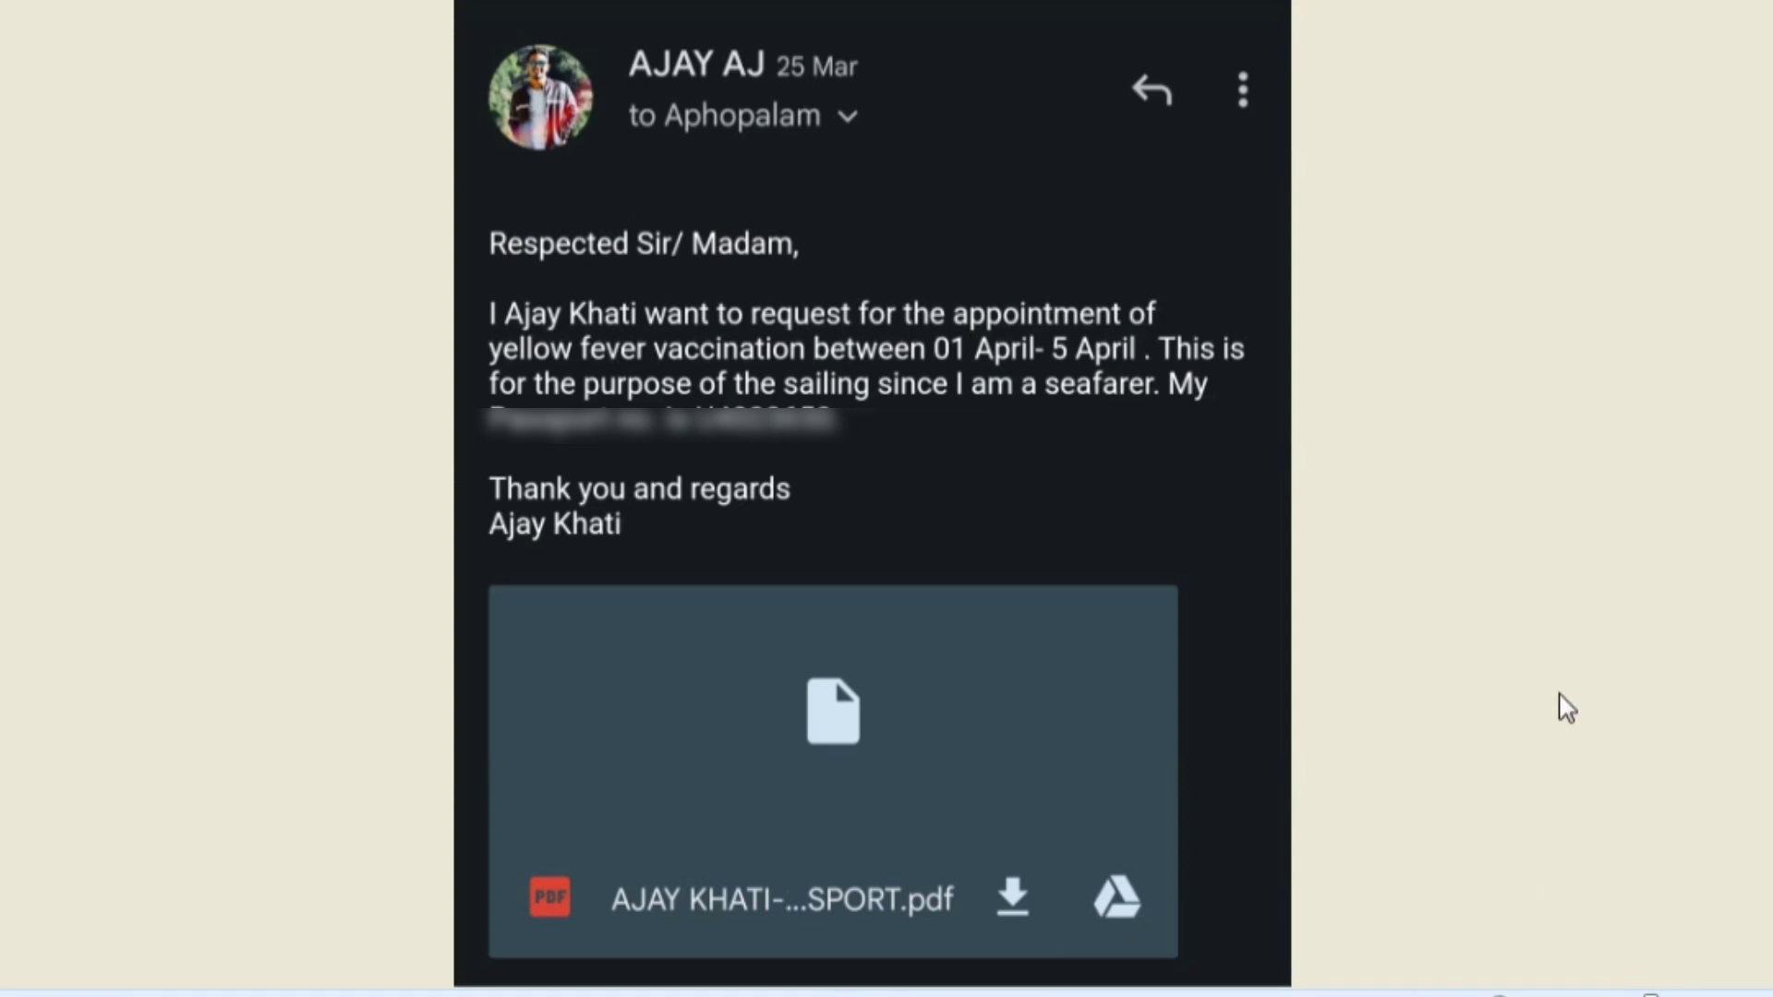